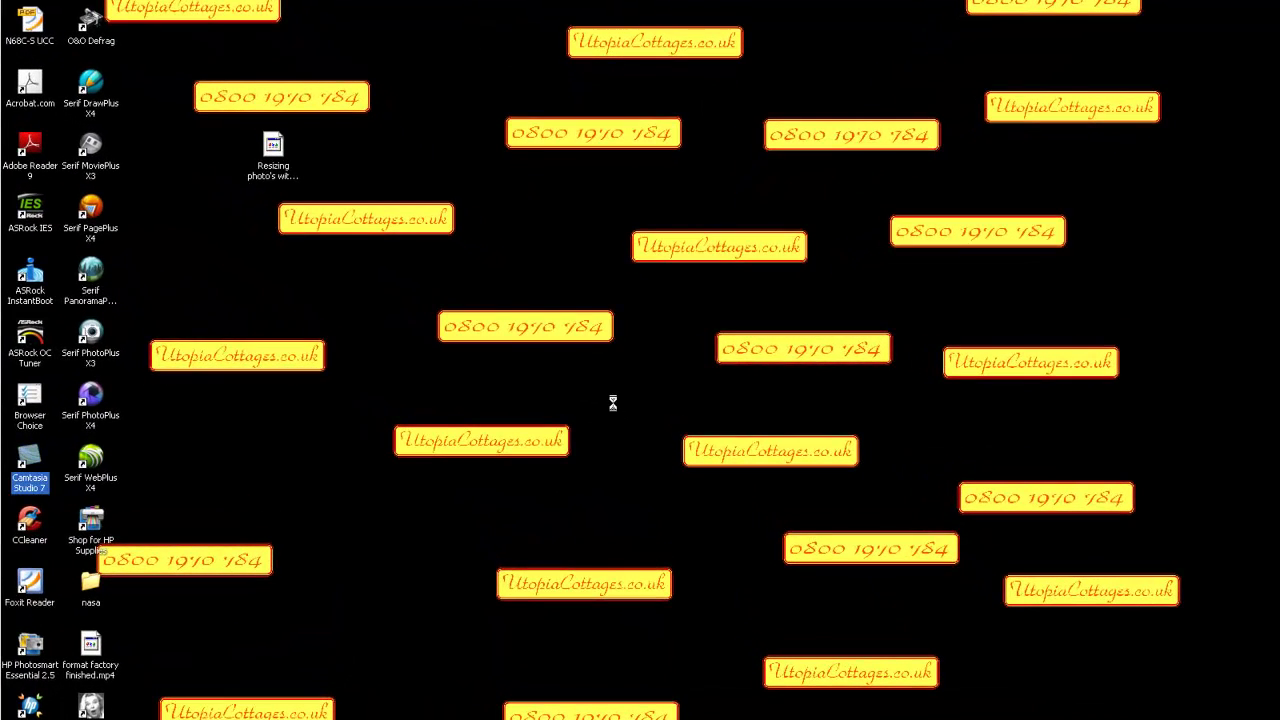
# - Create a new desktop folder named 'my pics', then switch back to Firefox
pyautogui.rightClick(614, 401)
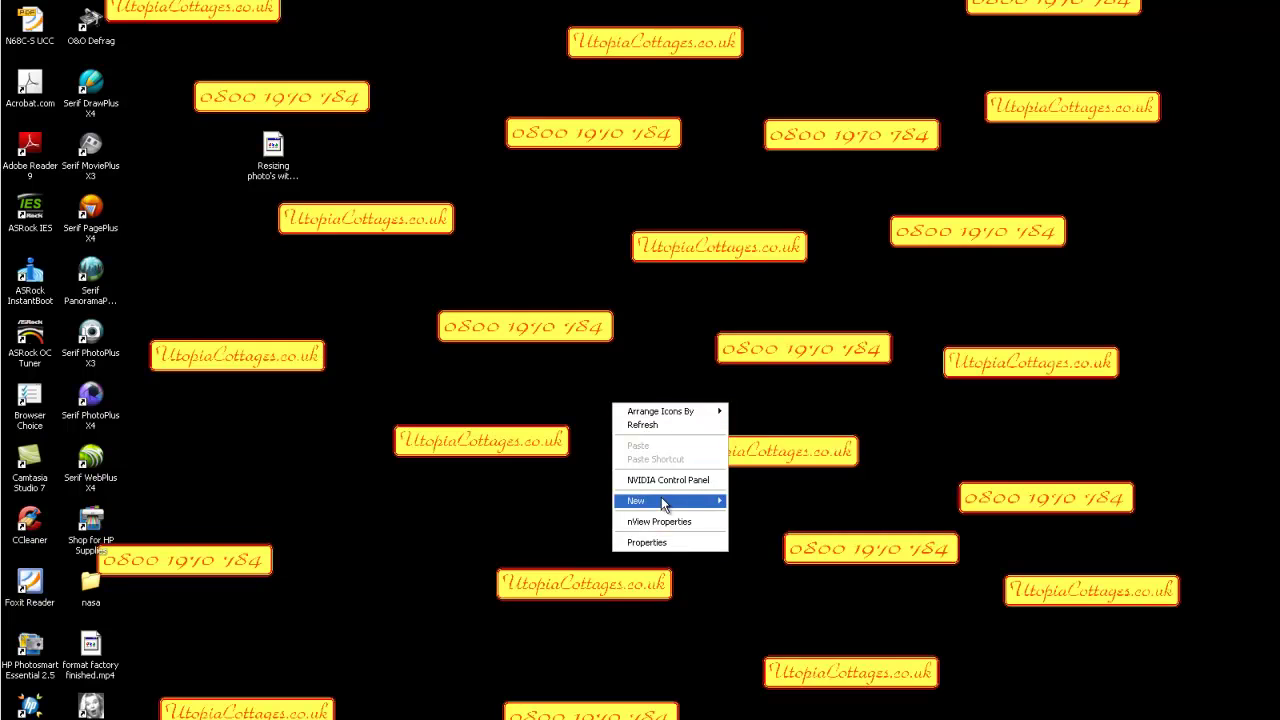
pyautogui.moveTo(661, 500)
pyautogui.click(759, 502)
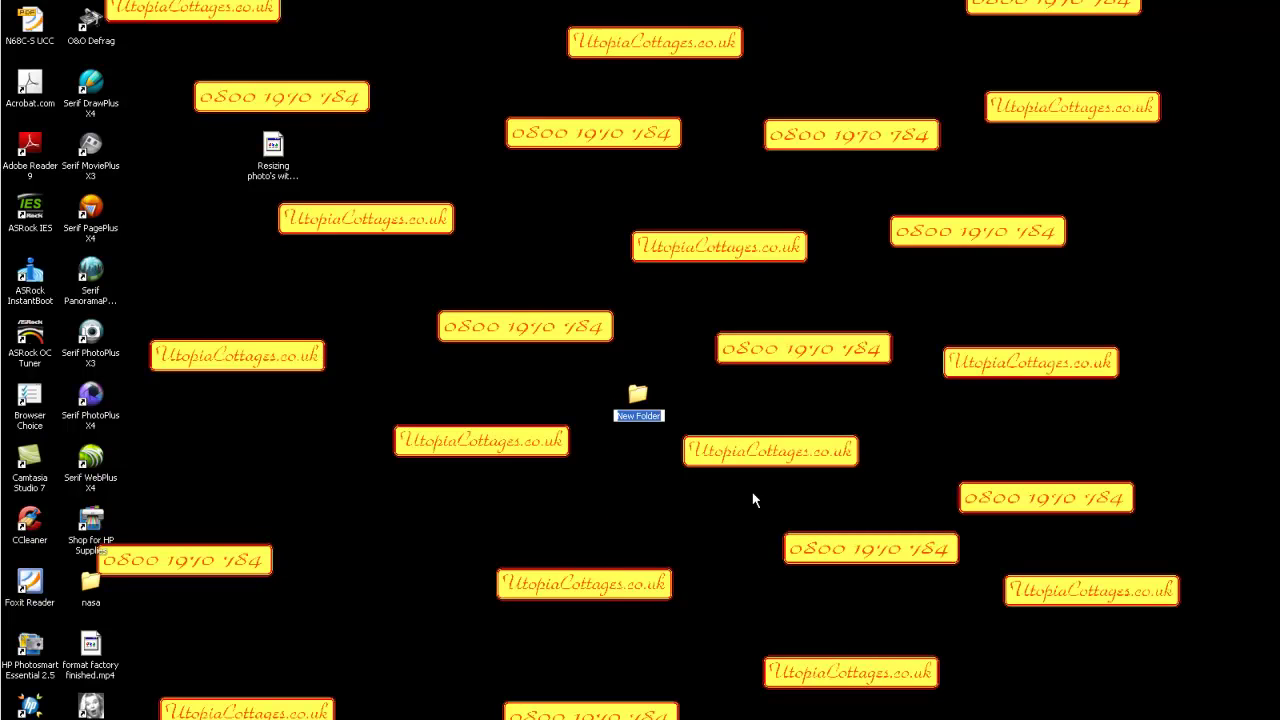
pyautogui.write('my pics')
pyautogui.press('Return')
pyautogui.hotkey('alt', 'Tab')
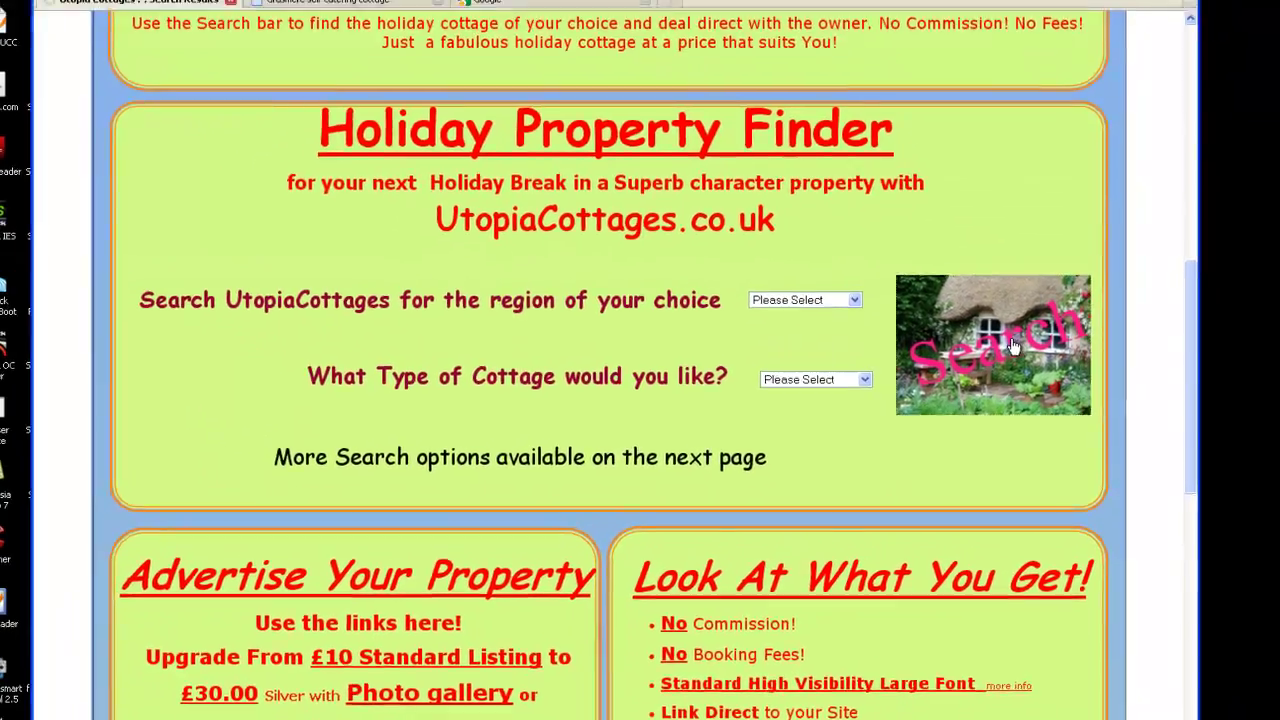
# - Search UtopiaCottages and open the Rothay Lodge & Apartment listing in Grasmere
pyautogui.click(1030, 245)
pyautogui.scroll(-10, 1131, 373)
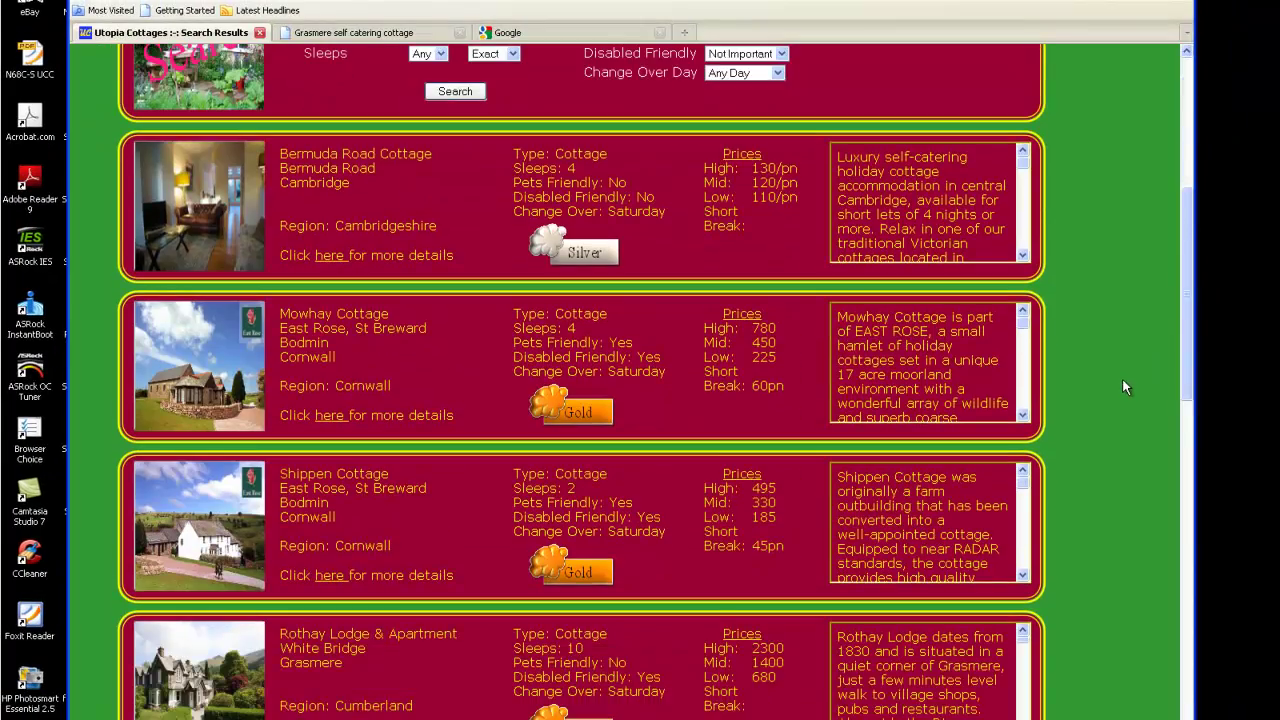
pyautogui.scroll(-1, 1122, 392)
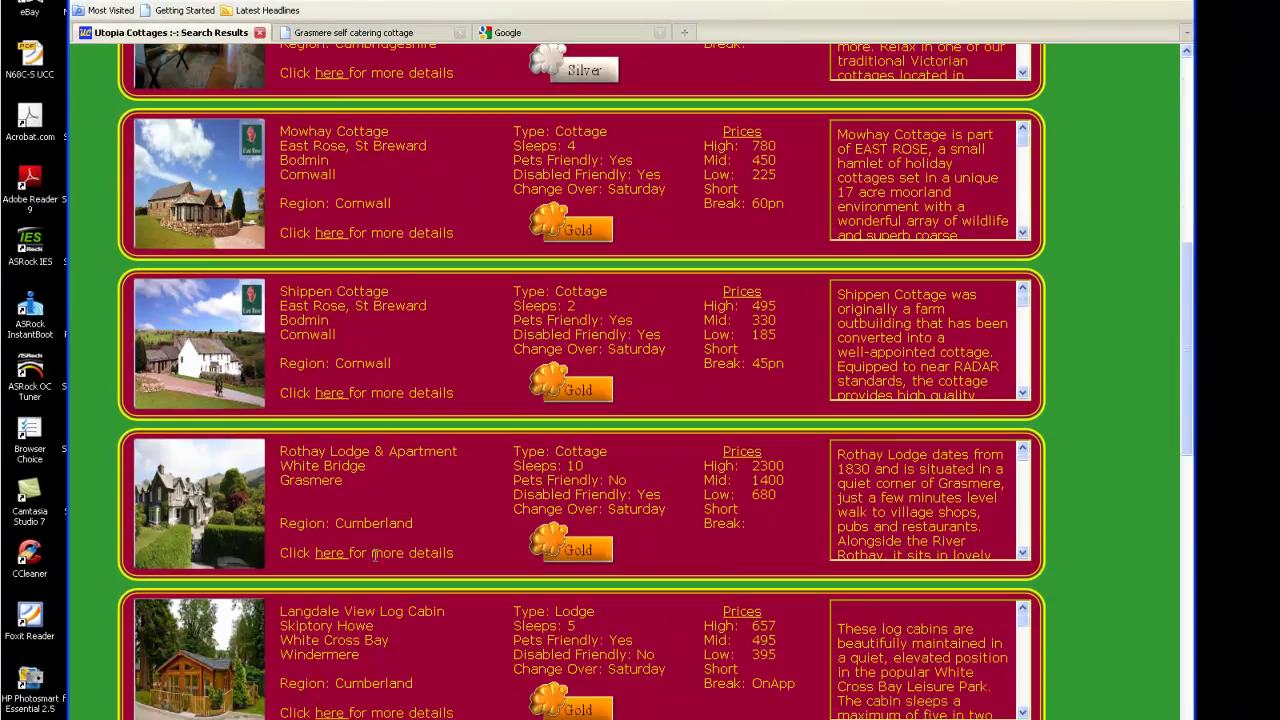
pyautogui.click(330, 556)
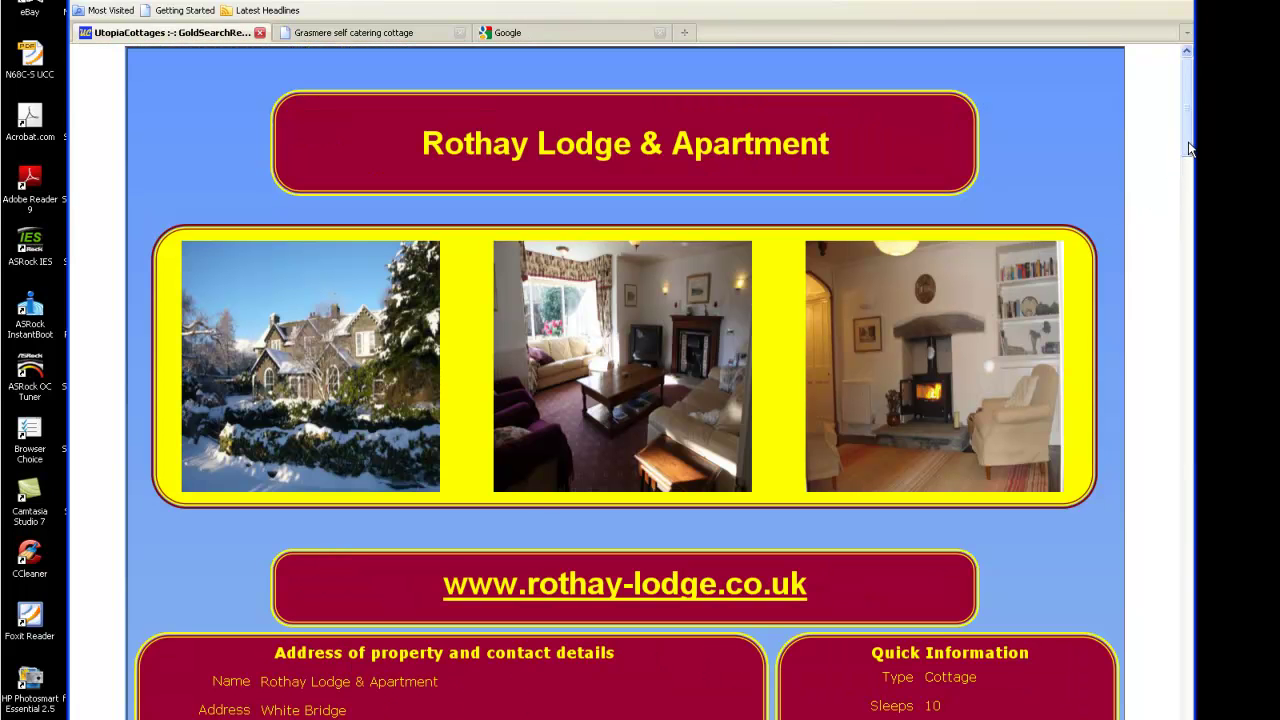
pyautogui.moveTo(1189, 148); pyautogui.dragTo(1182, 190)
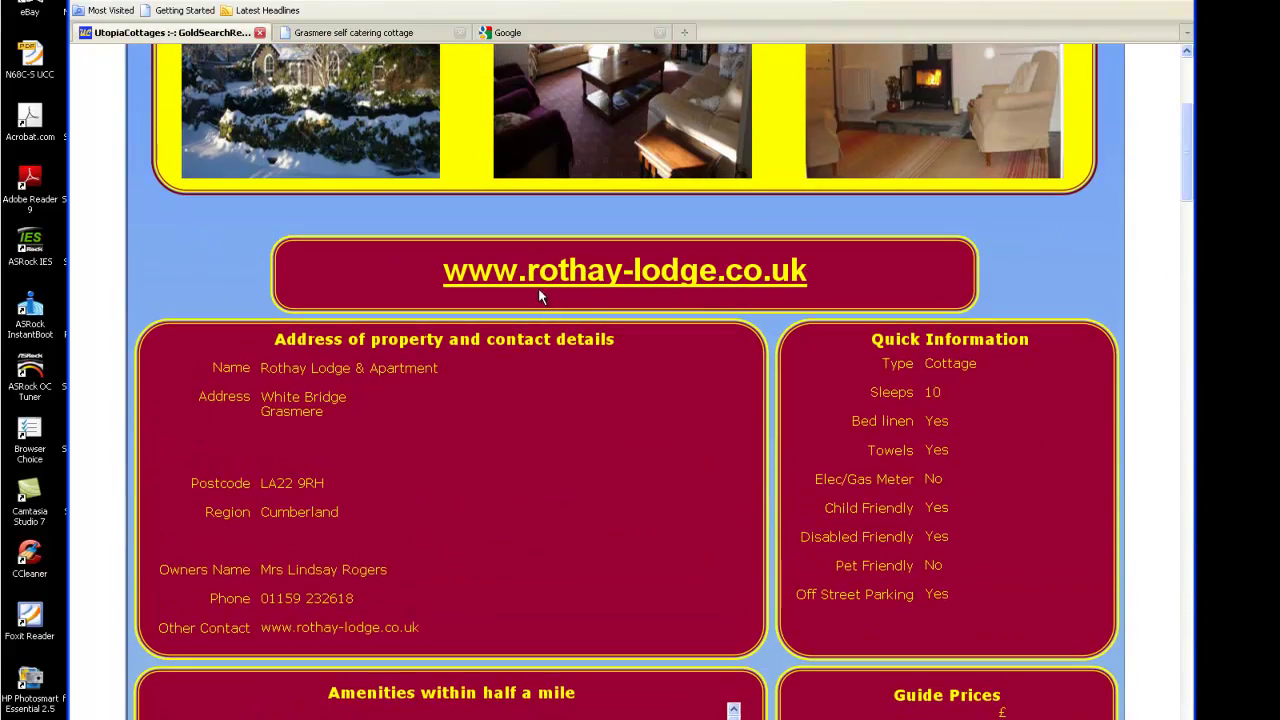
# - On the Grasmere self catering cottage tab, open the ROTHAY LODGE home page and browse it
pyautogui.click(319, 38)
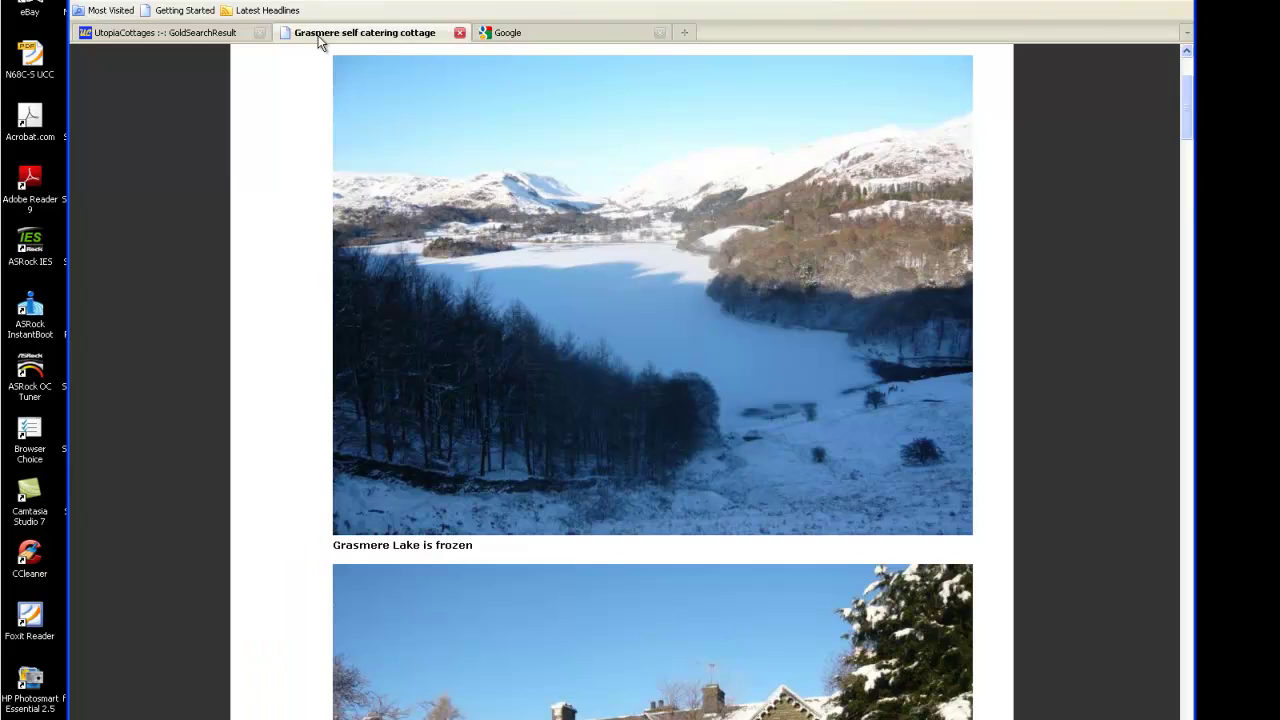
pyautogui.scroll(3, 667, 346)
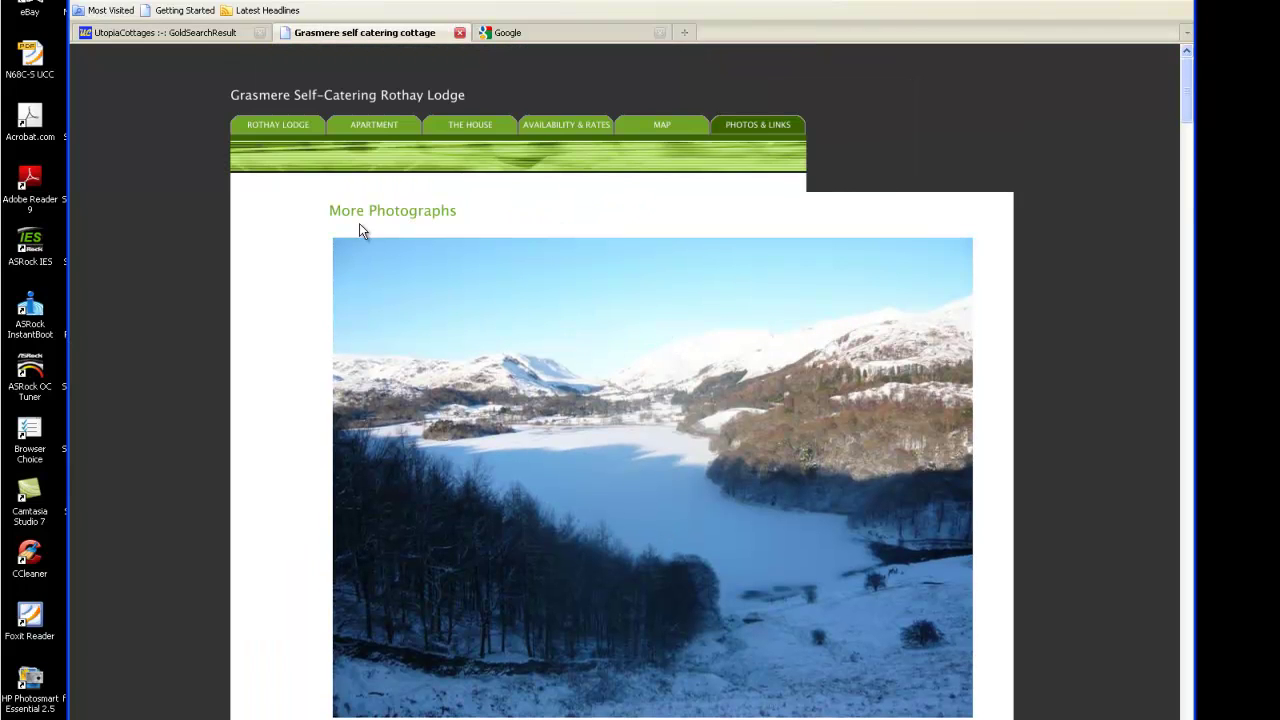
pyautogui.click(280, 133)
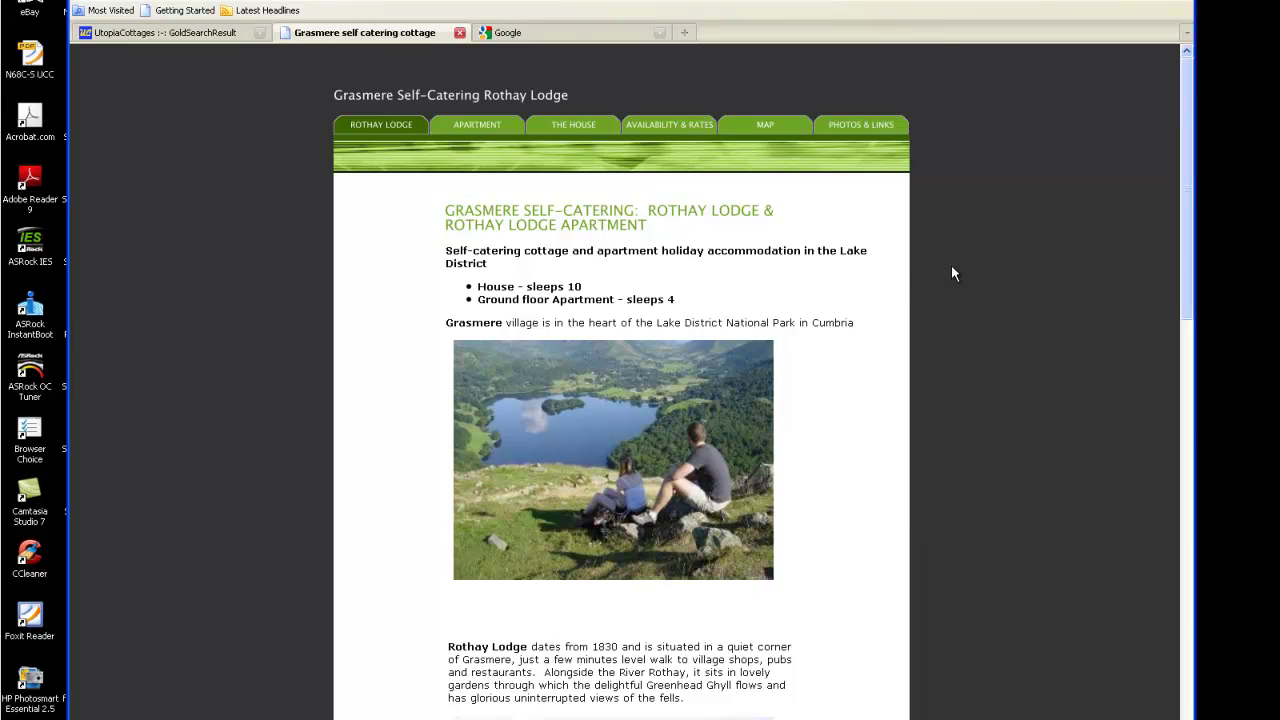
pyautogui.scroll(-10, 953, 275)
pyautogui.scroll(-8, 958, 322)
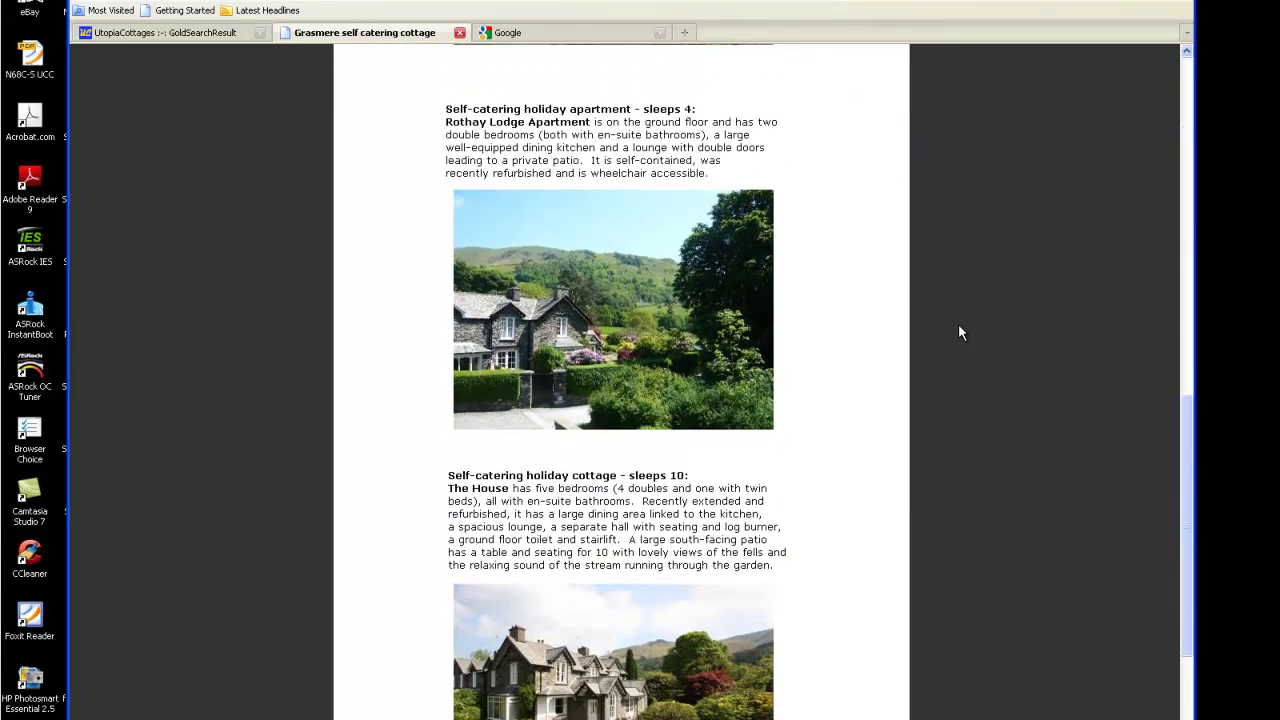
pyautogui.scroll(15, 960, 360)
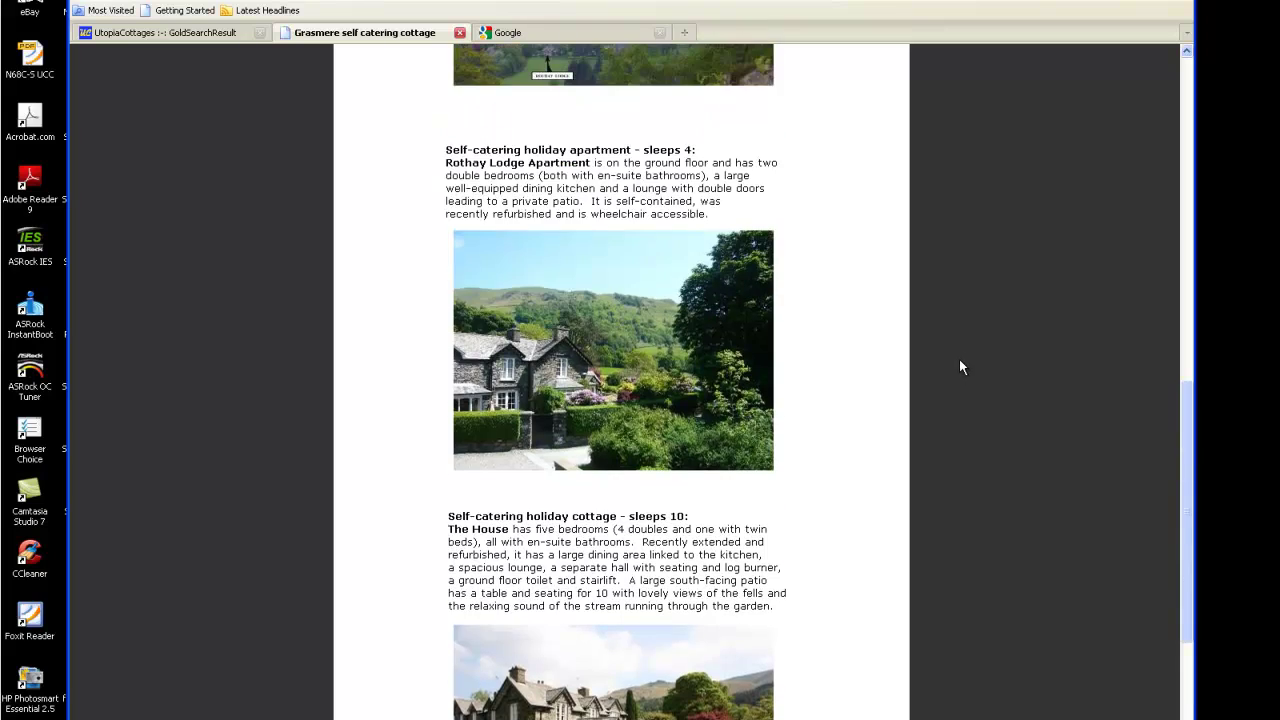
pyautogui.scroll(2, 963, 360)
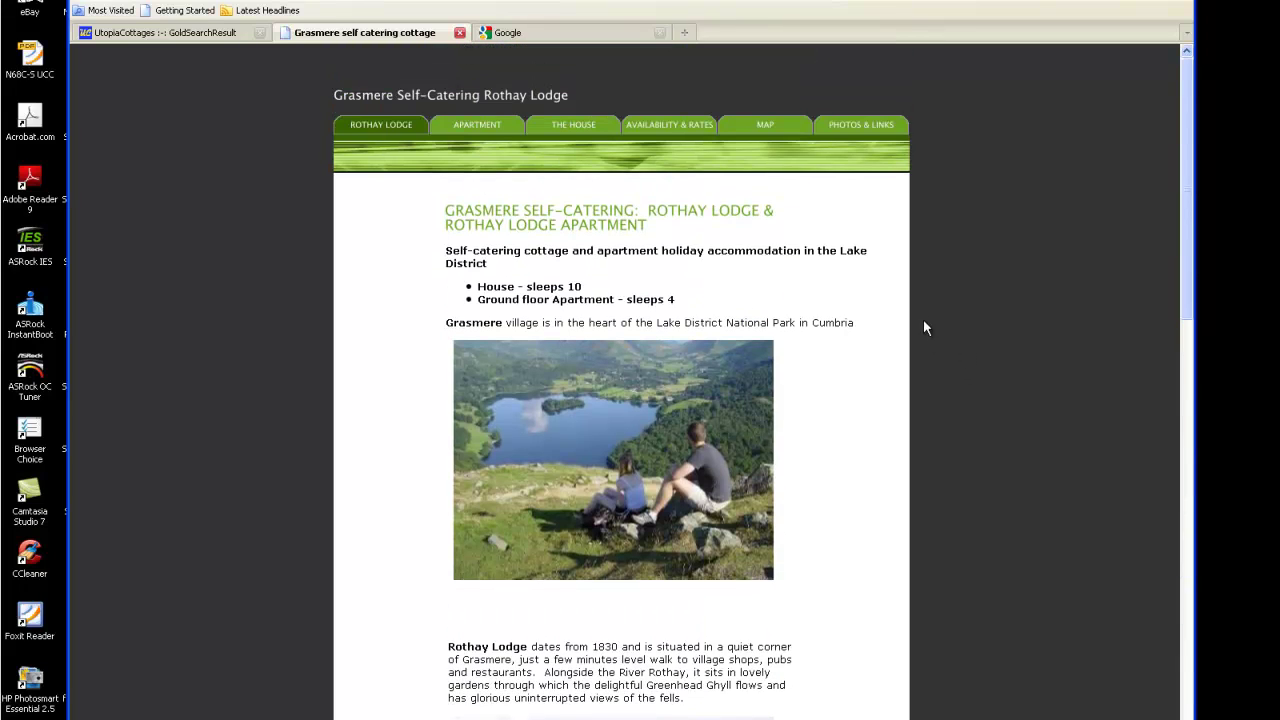
pyautogui.scroll(-1, 933, 320)
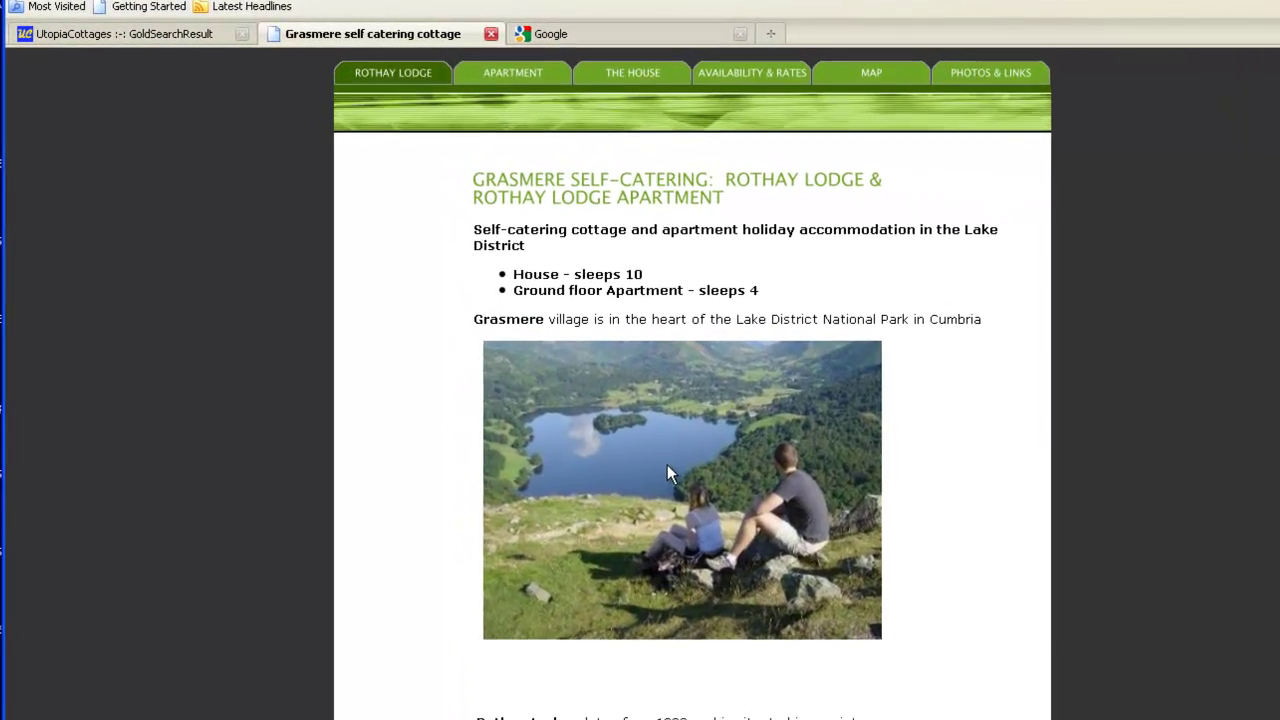
# - Save the lake photo with two people into Desktop\my pics as Photo~1
pyautogui.rightClick(600, 378)
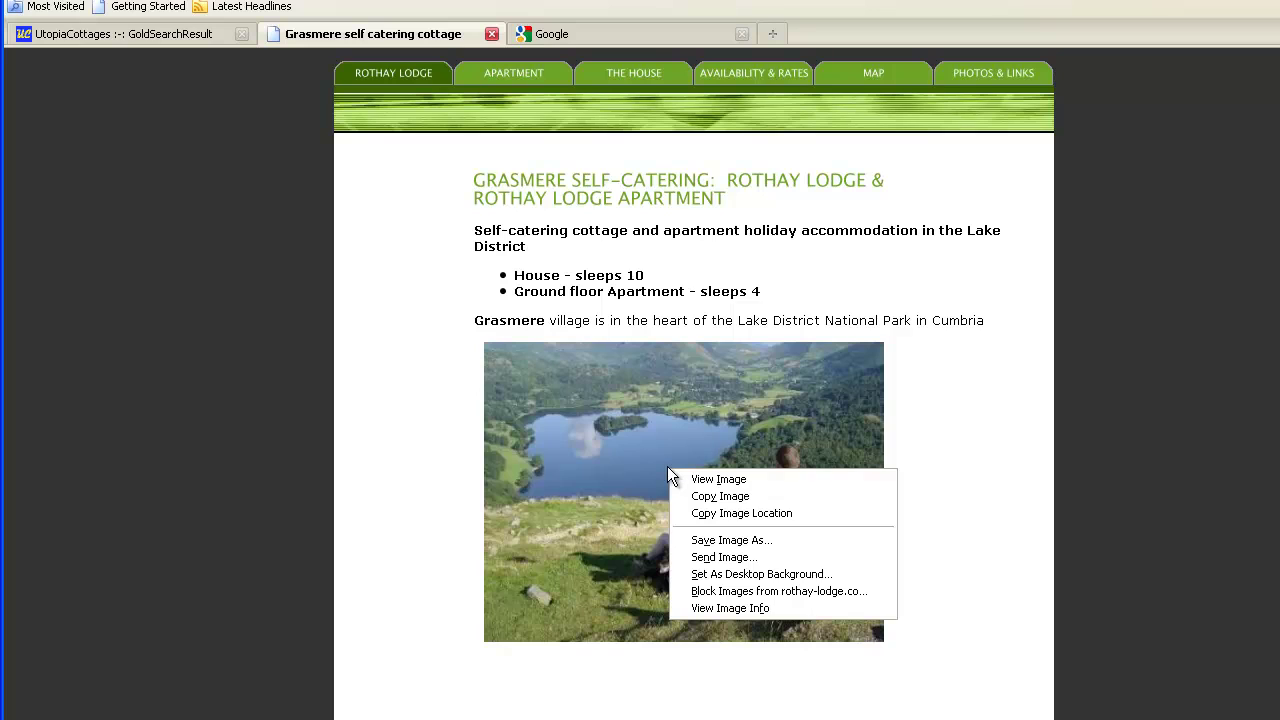
pyautogui.click(737, 541)
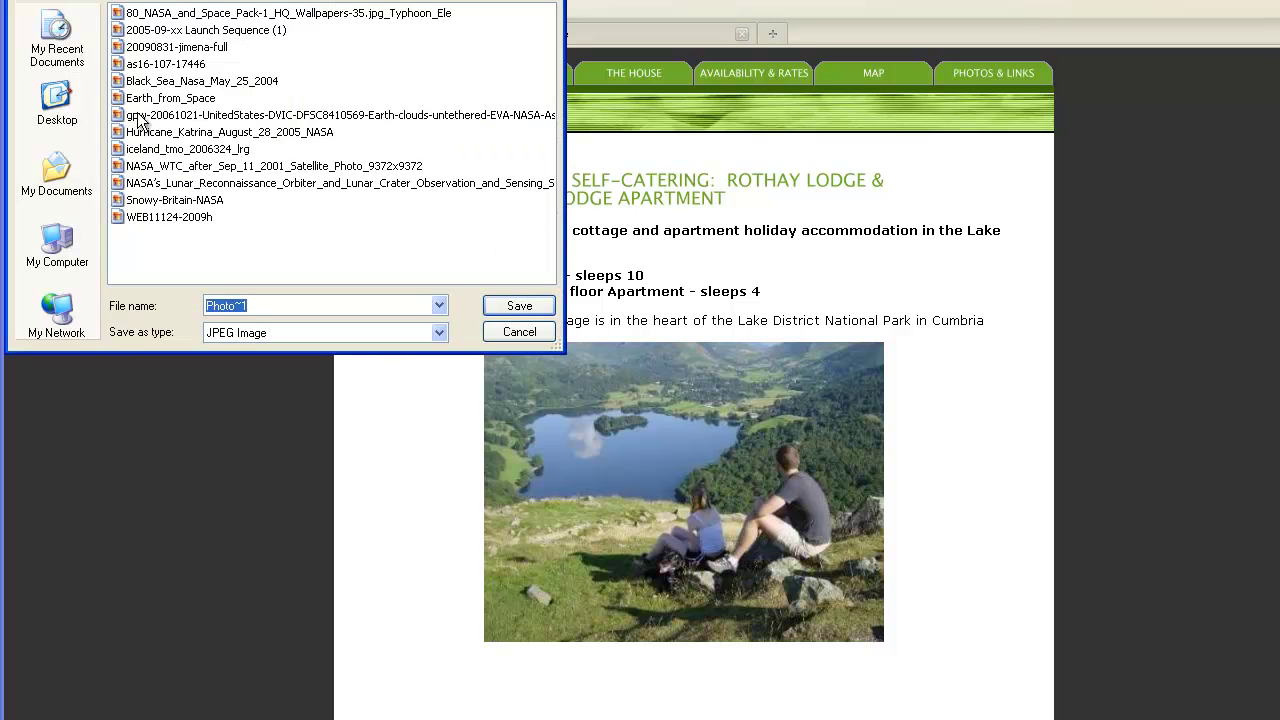
pyautogui.click(74, 128)
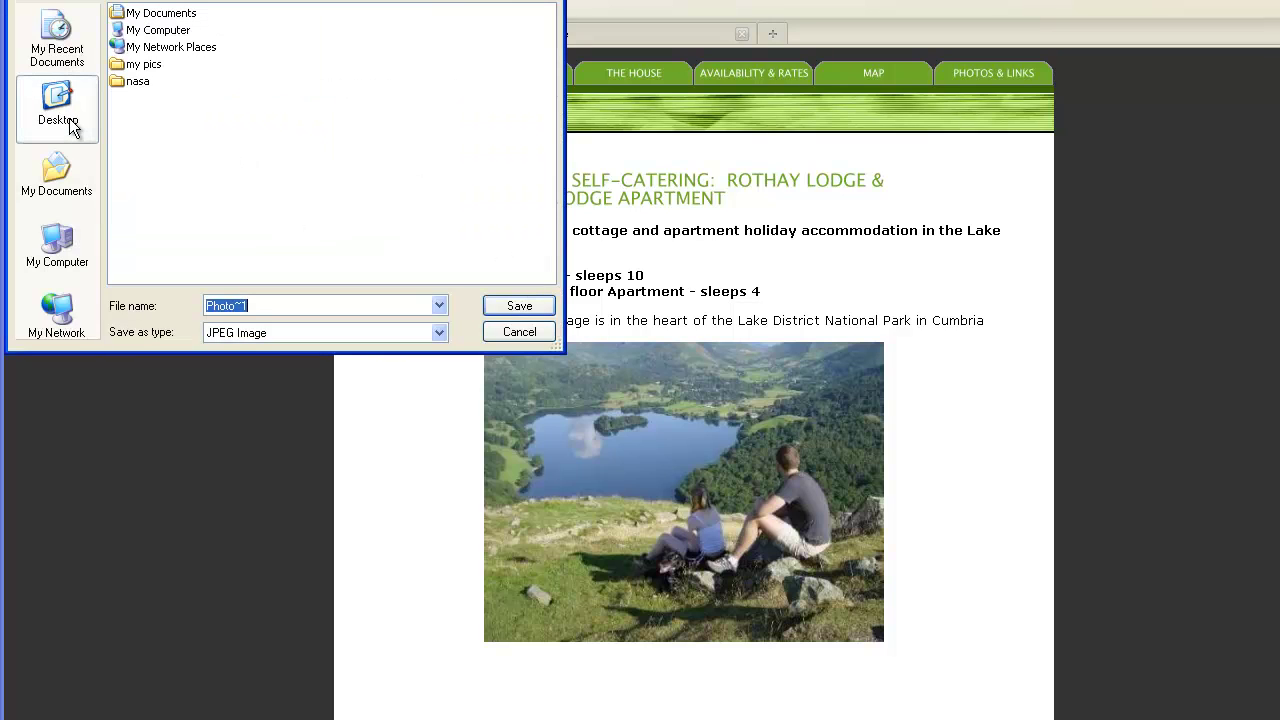
pyautogui.click(140, 66)
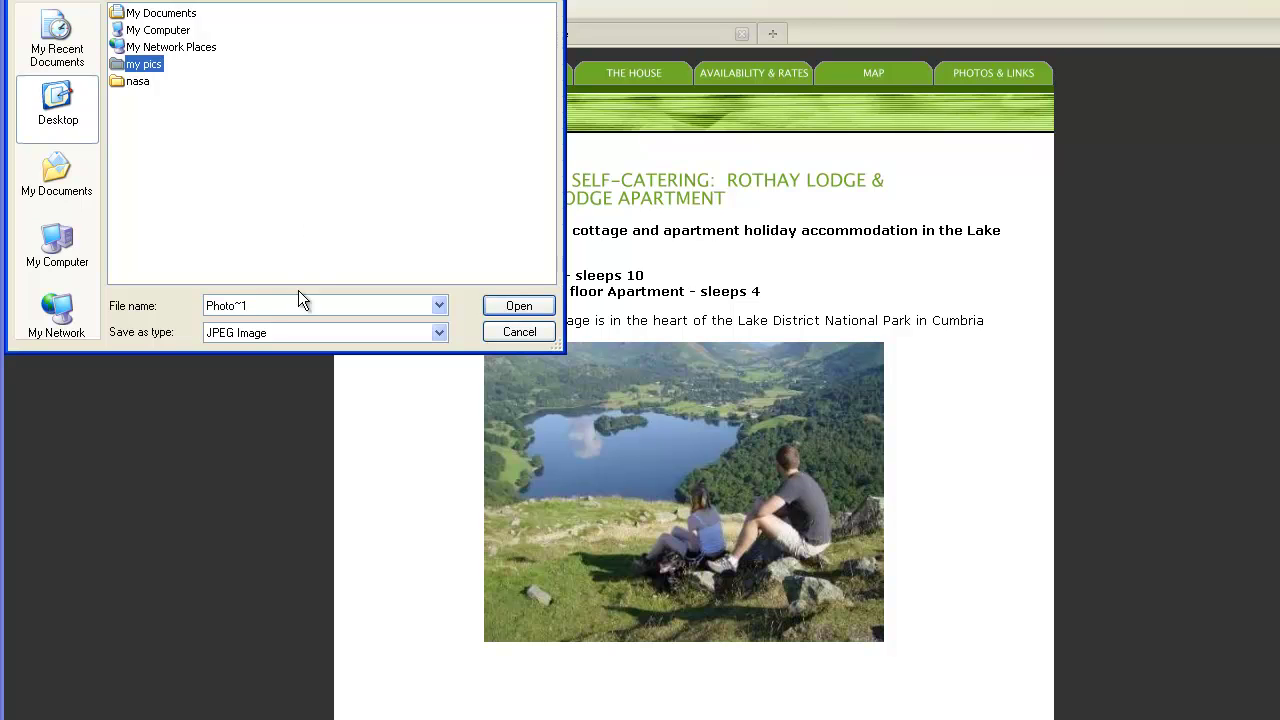
pyautogui.click(520, 307)
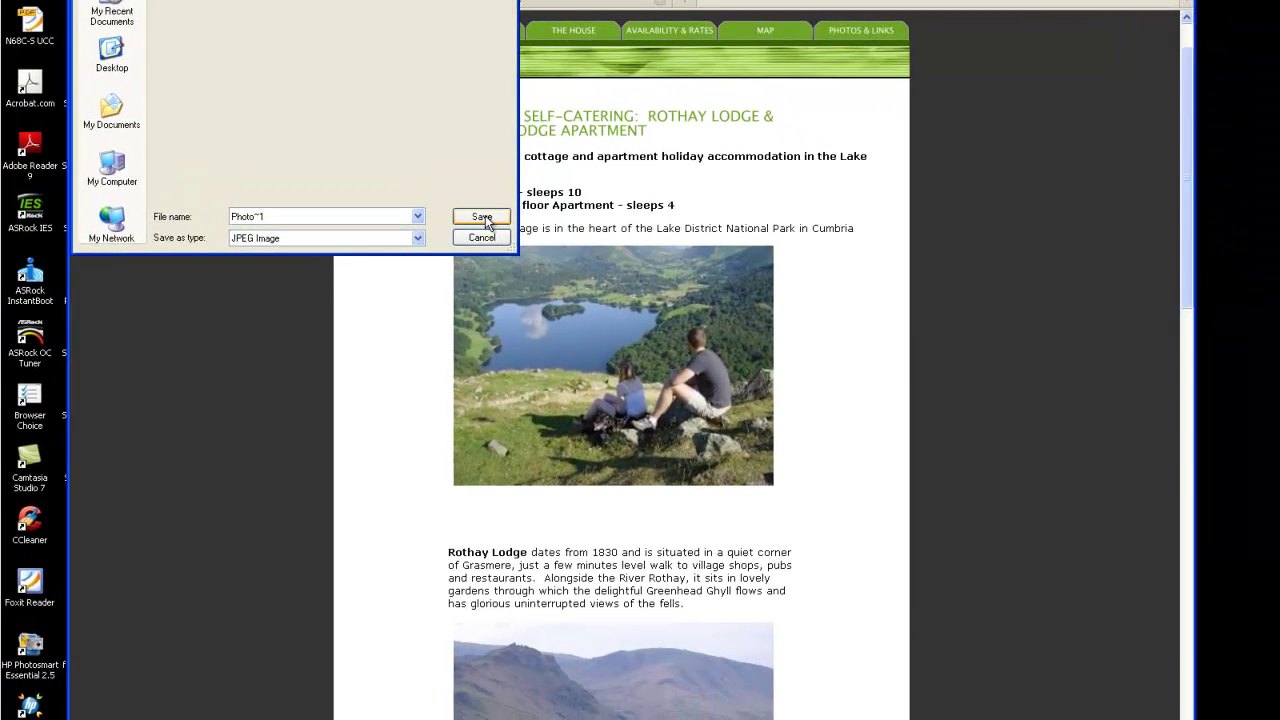
pyautogui.click(521, 306)
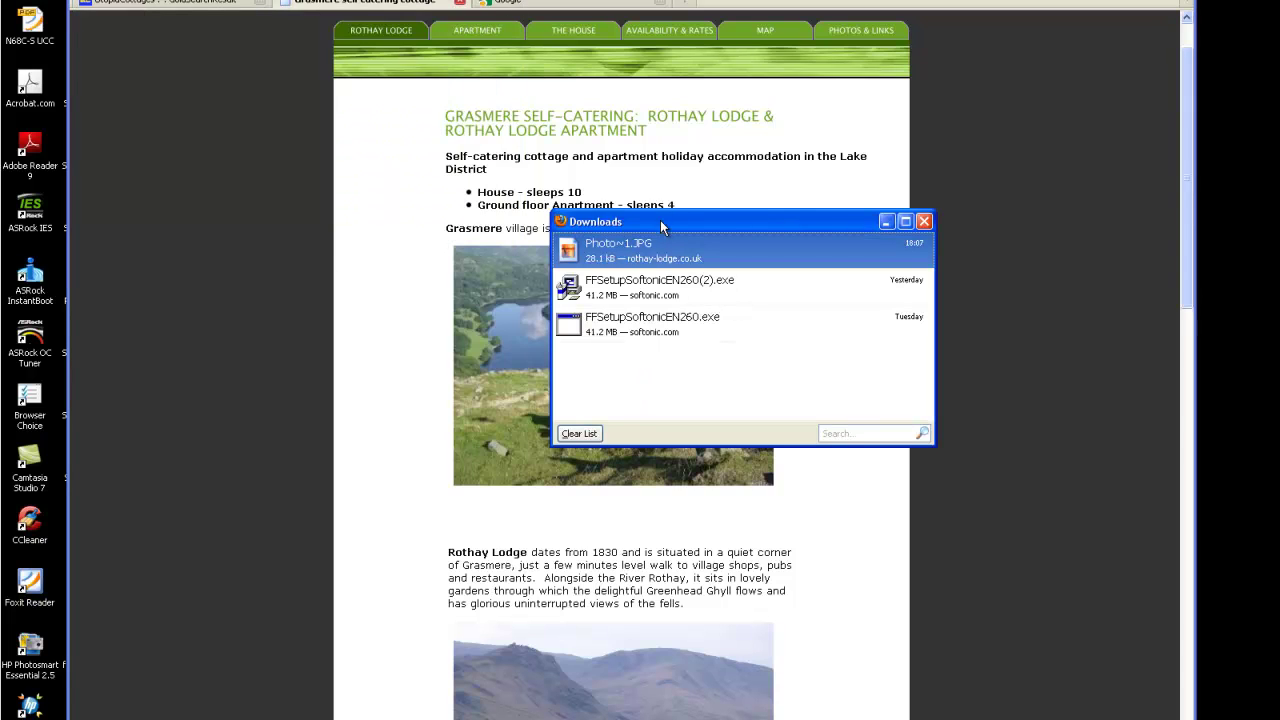
# - Move the Downloads window aside and save the mountain valley photo as Grasmere03-2
pyautogui.moveTo(660, 221); pyautogui.dragTo(1032, 177)
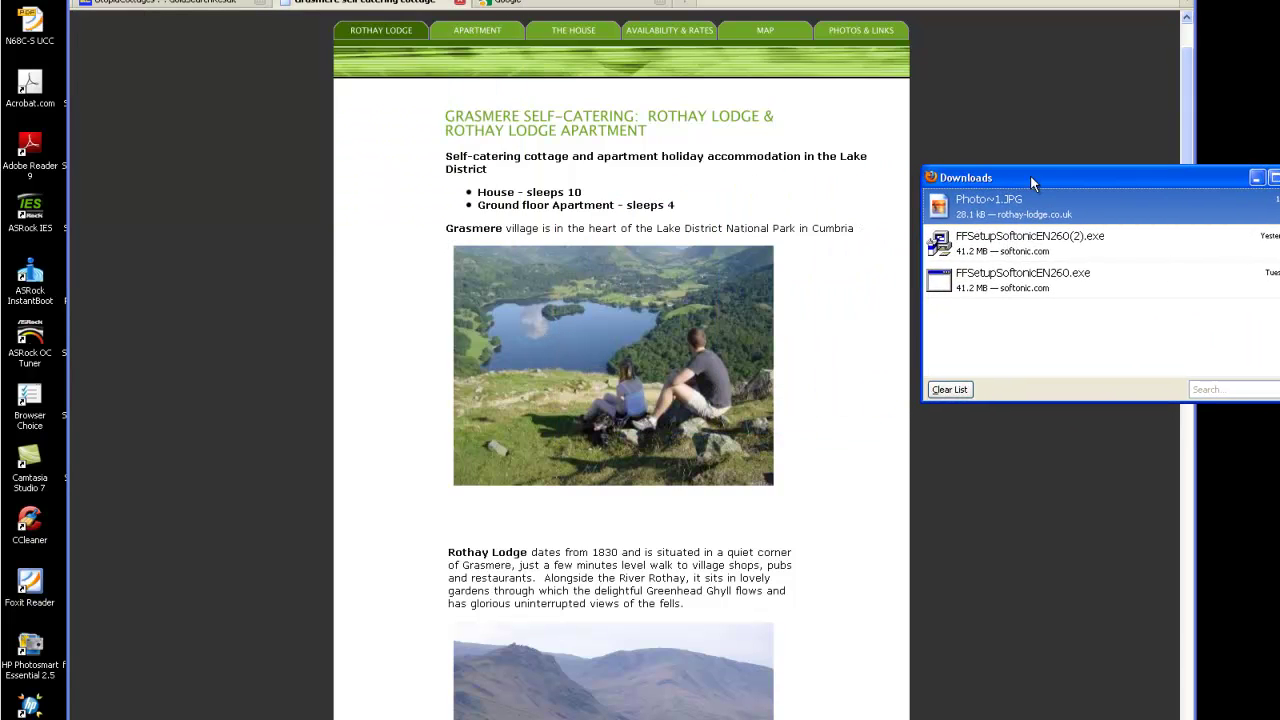
pyautogui.click(838, 355)
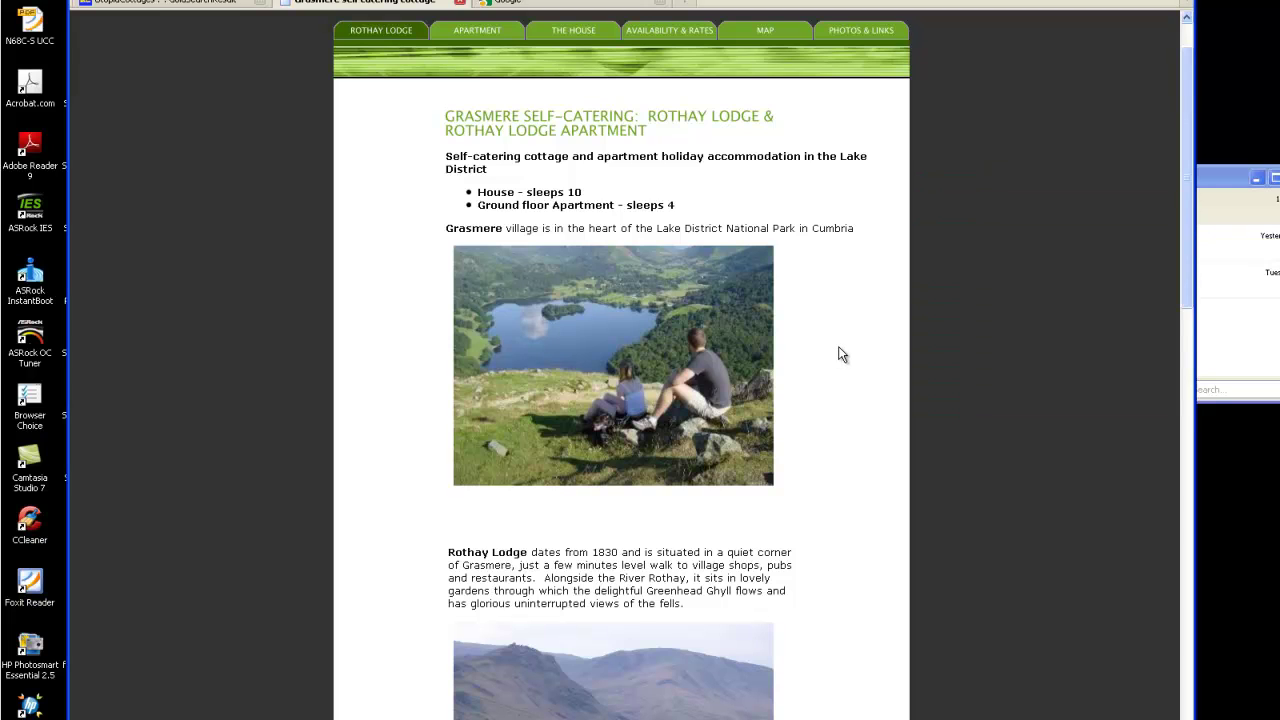
pyautogui.scroll(-5, 840, 355)
pyautogui.rightClick(618, 369)
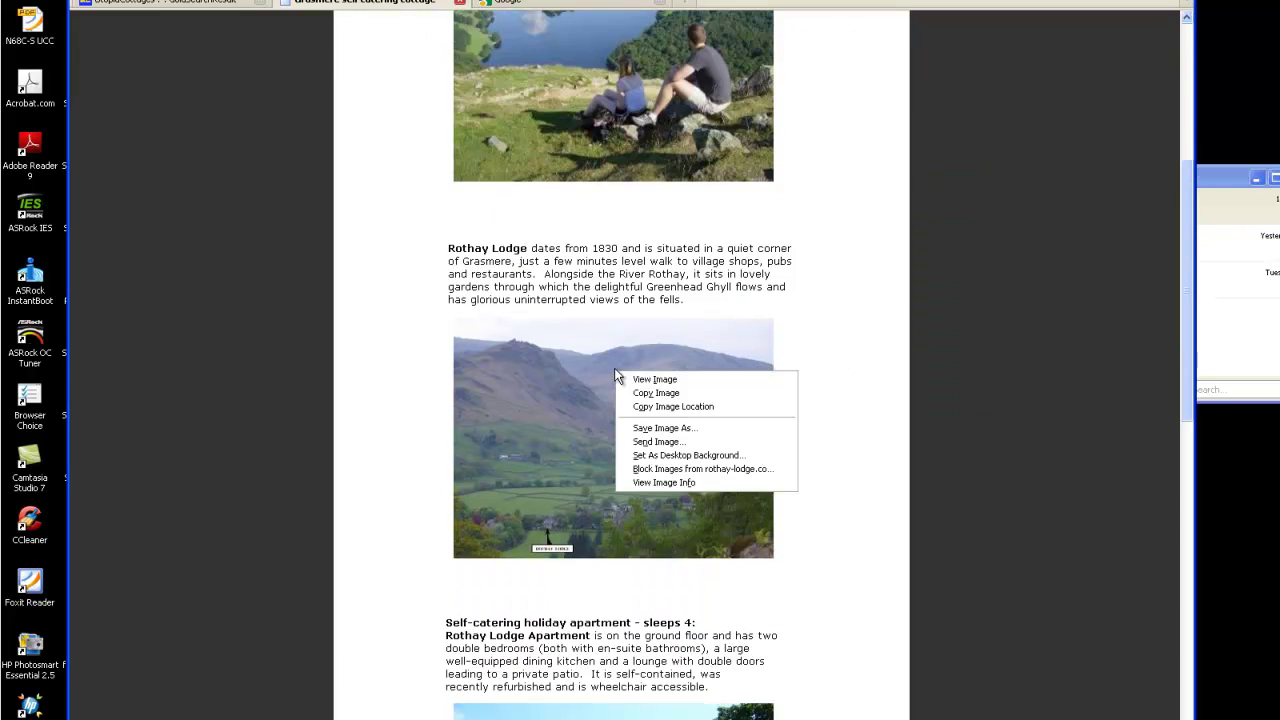
pyautogui.click(660, 428)
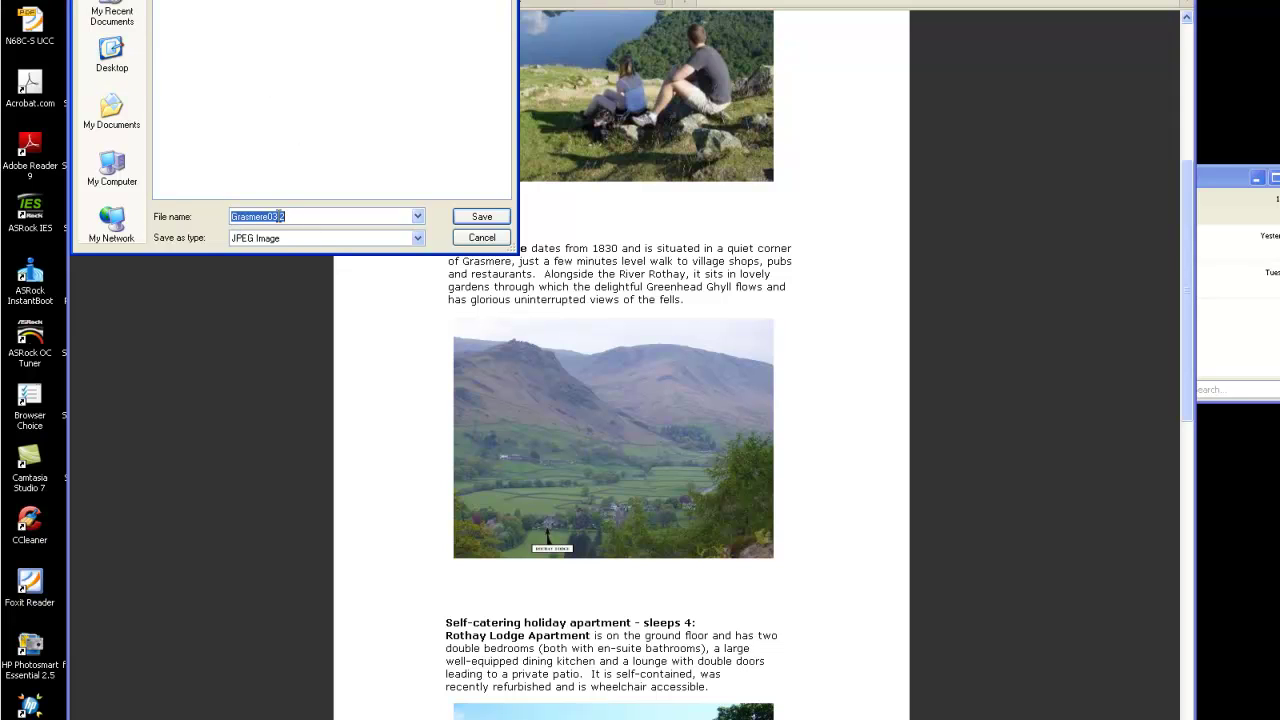
pyautogui.click(485, 218)
# - Save the apartment photo as P1020716 and the house photo as The~House
pyautogui.scroll(-3, 697, 255)
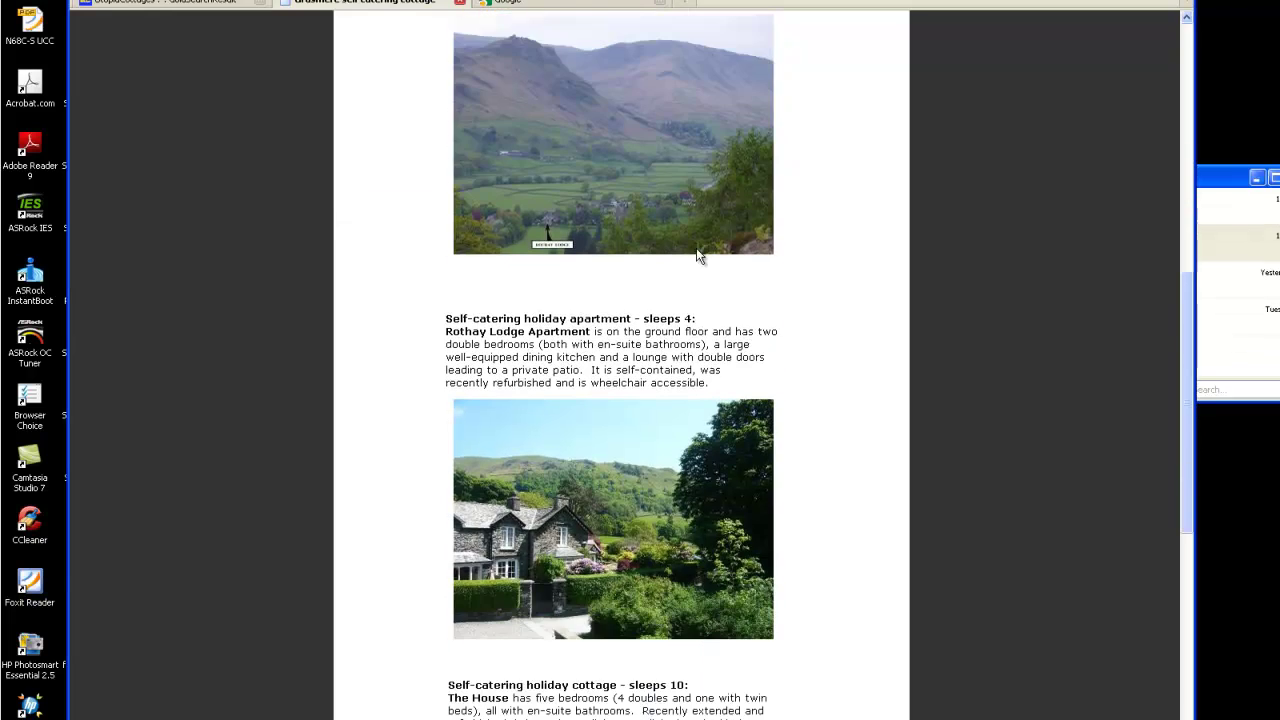
pyautogui.scroll(-2, 690, 265)
pyautogui.rightClick(590, 273)
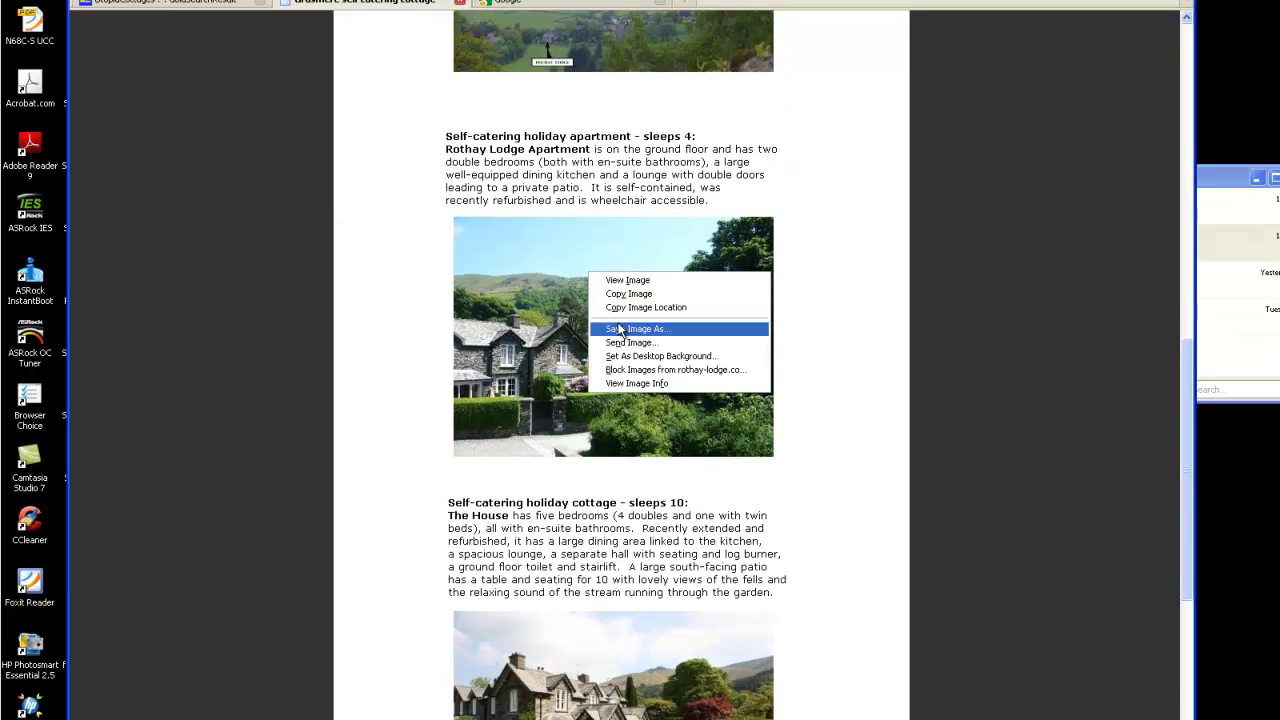
pyautogui.click(619, 329)
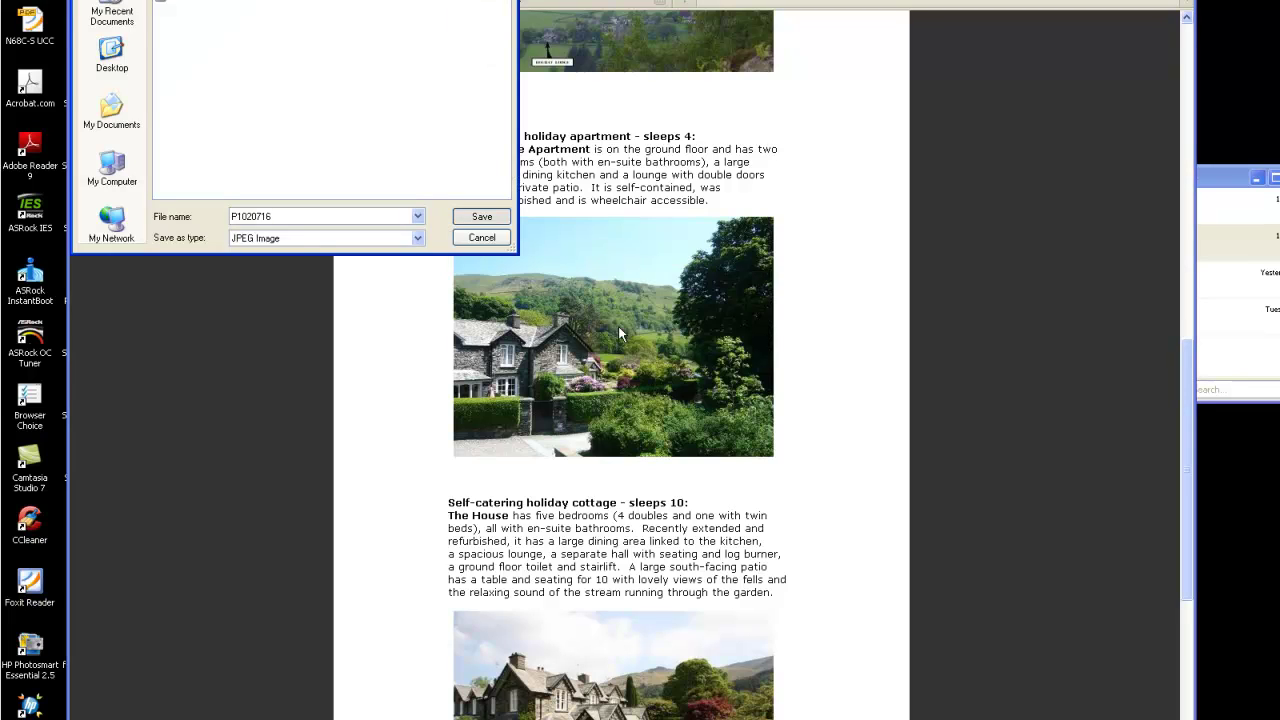
pyautogui.click(484, 216)
pyautogui.scroll(-3, 628, 248)
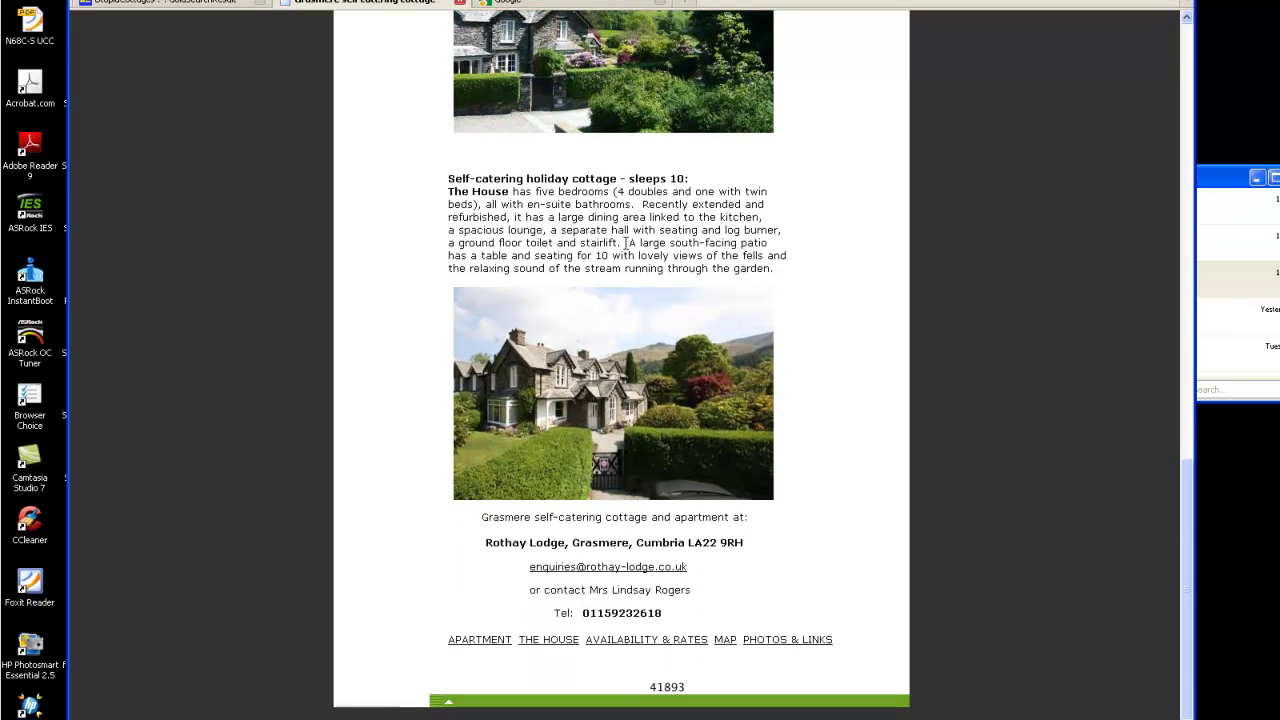
pyautogui.rightClick(559, 377)
pyautogui.click(606, 434)
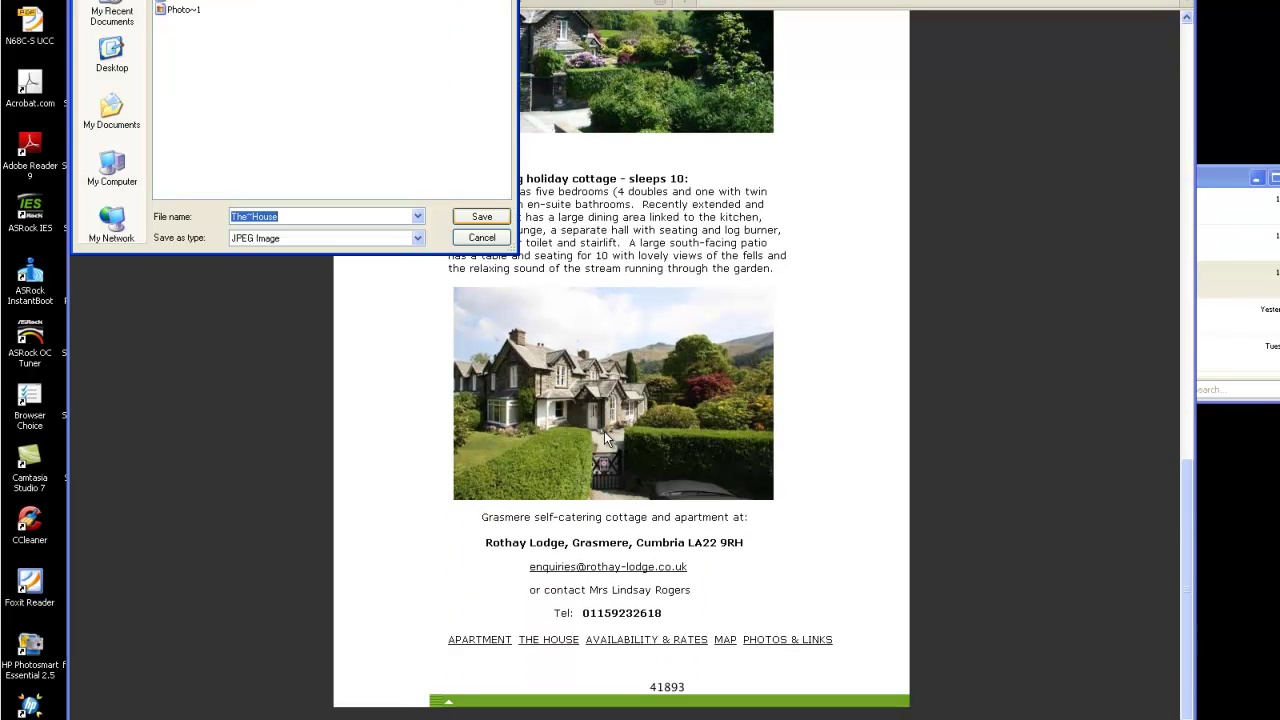
pyautogui.click(483, 218)
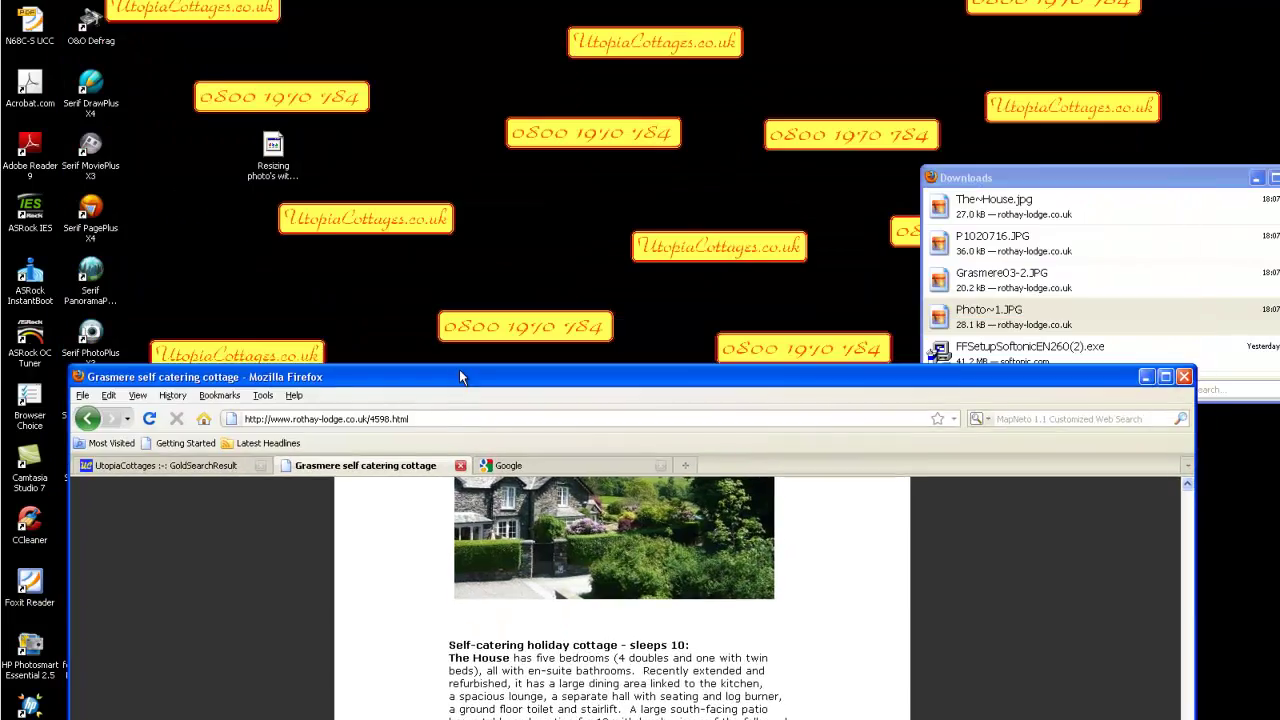
# - Uncover the my pics window to check the four saved photos, then return to Firefox
pyautogui.moveTo(459, 369); pyautogui.dragTo(443, 543)
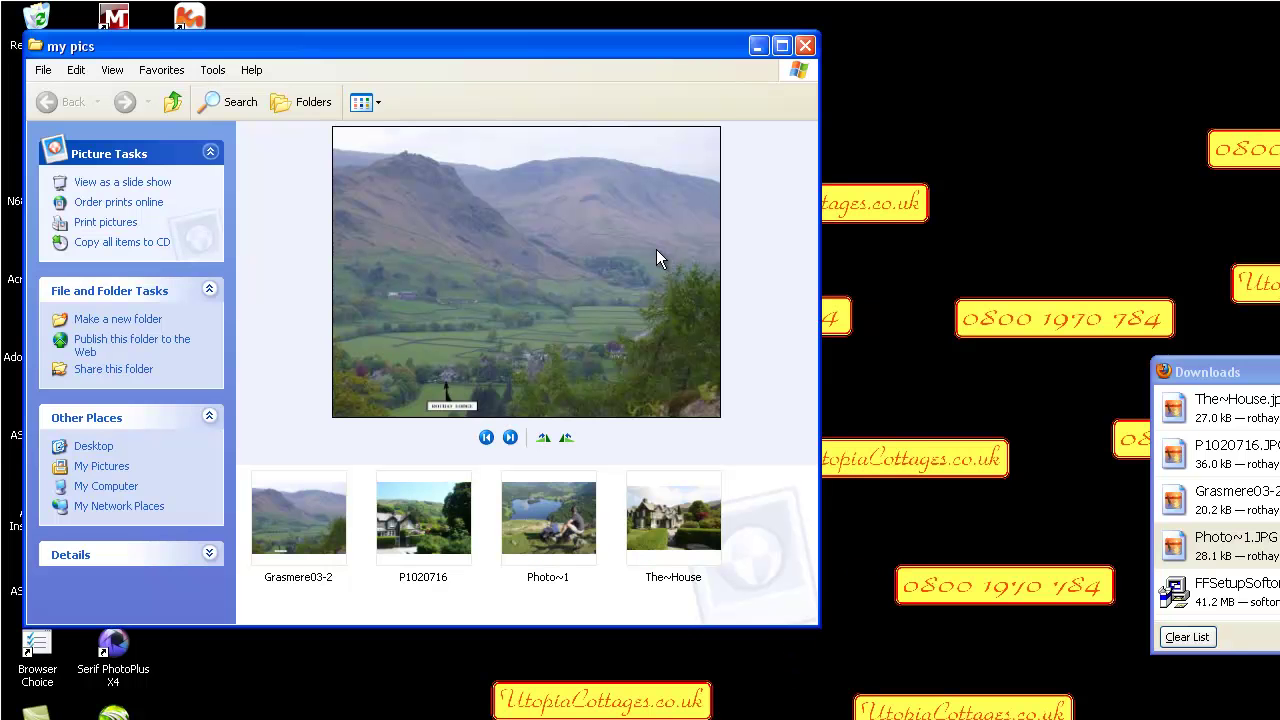
pyautogui.moveTo(496, 45); pyautogui.dragTo(690, 51)
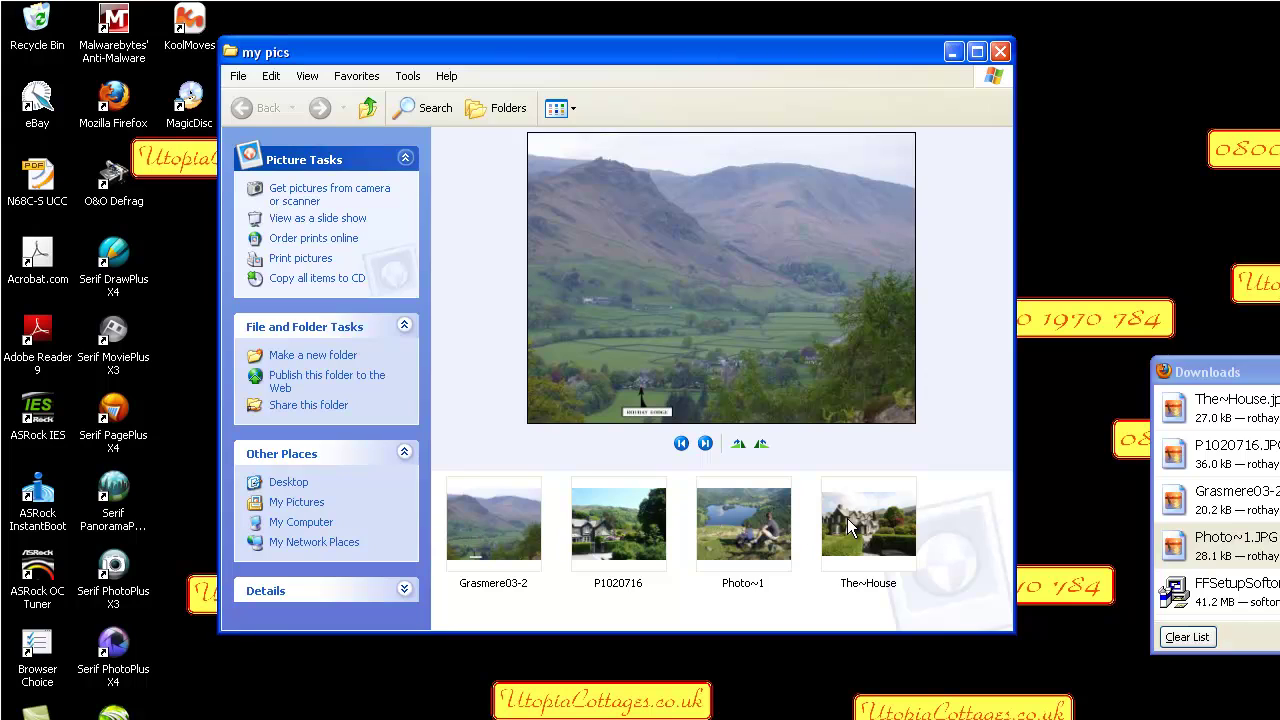
pyautogui.hotkey('alt', 'Tab')
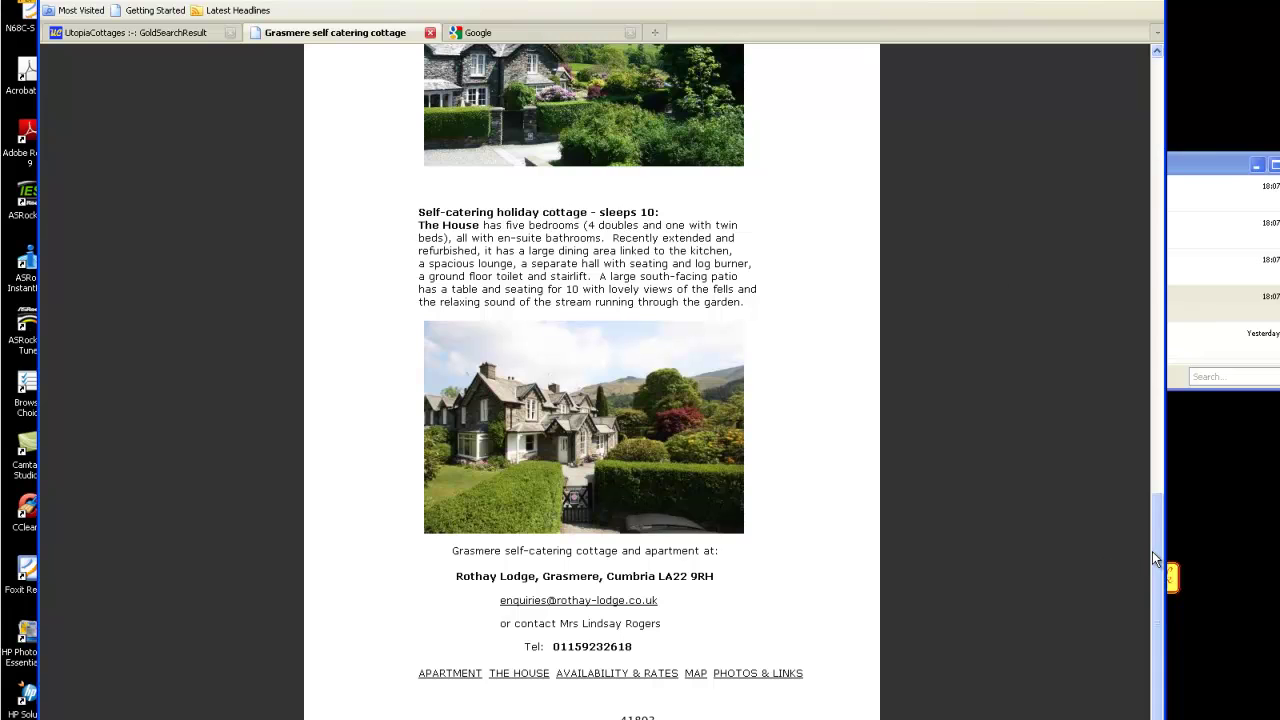
# - Open the cottage's photos and links page and save the frozen lake photo to my pics
pyautogui.moveTo(1153, 558); pyautogui.dragTo(1088, 122)
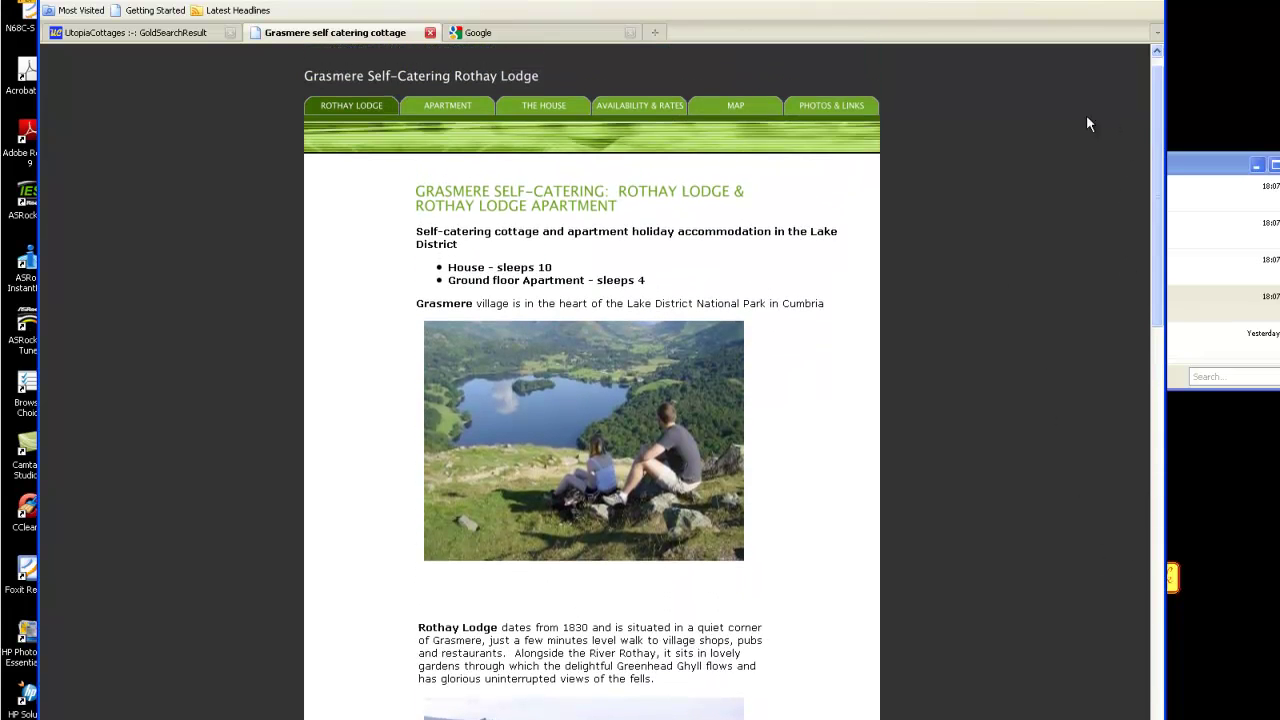
pyautogui.click(809, 108)
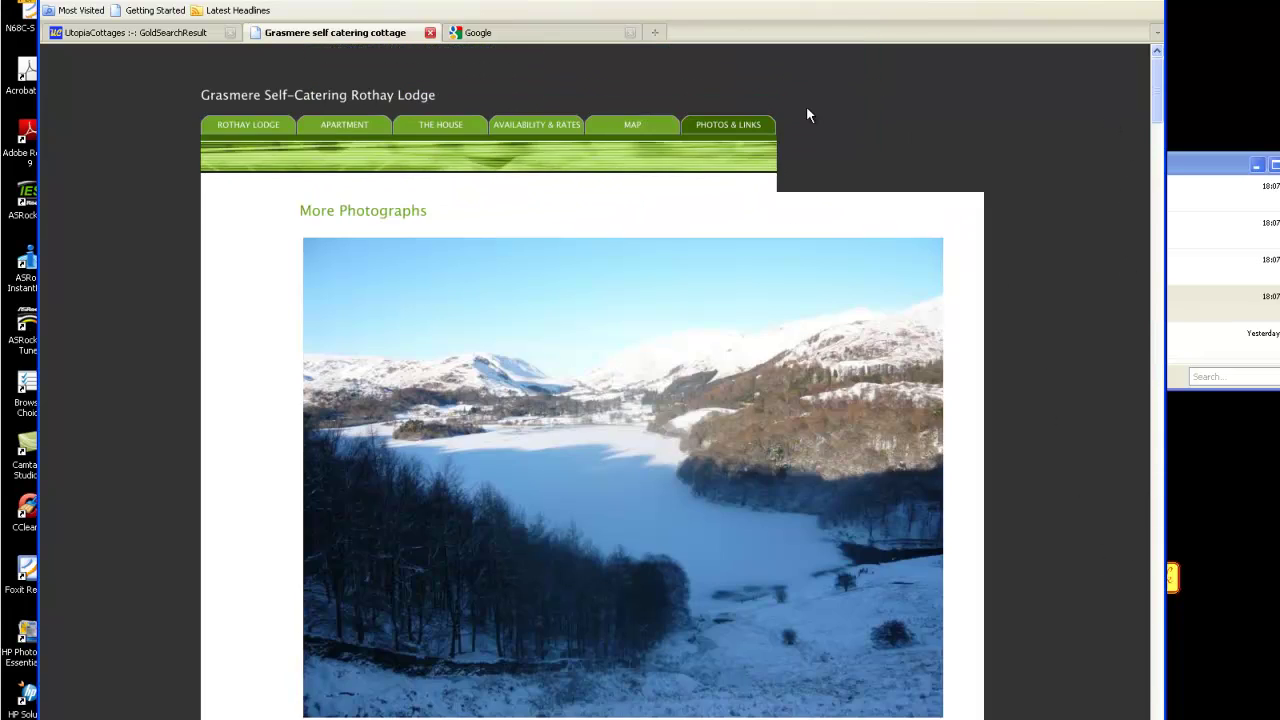
pyautogui.scroll(-1, 493, 462)
pyautogui.rightClick(555, 357)
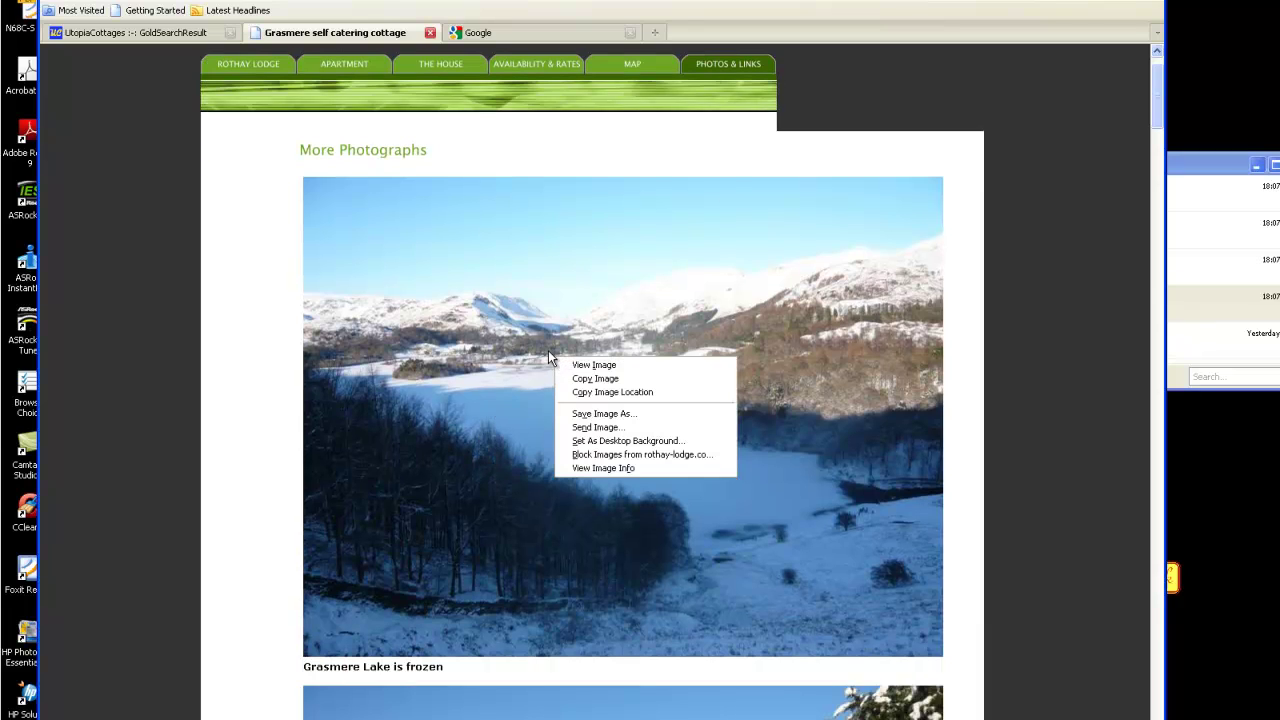
pyautogui.click(620, 414)
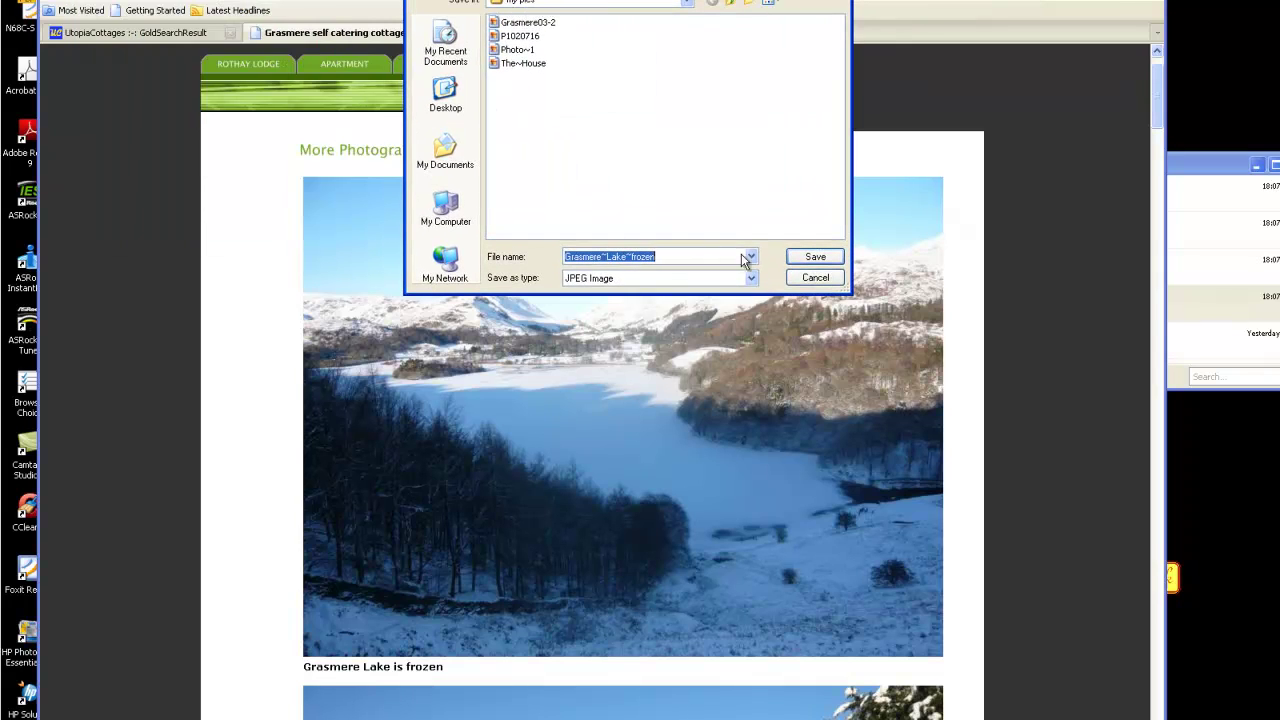
pyautogui.click(815, 257)
# - Save the snowy house photo and the December 2010 patio photo to my pics
pyautogui.scroll(-2, 818, 300)
pyautogui.scroll(-8, 820, 320)
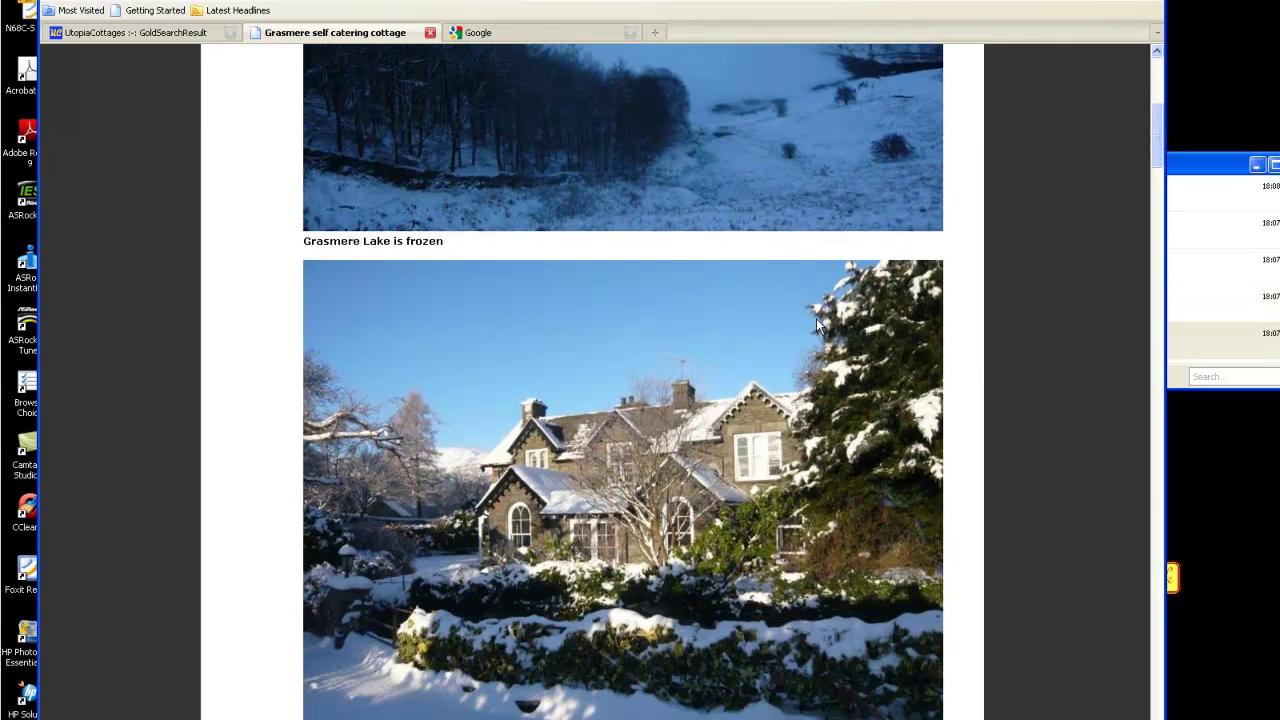
pyautogui.rightClick(645, 277)
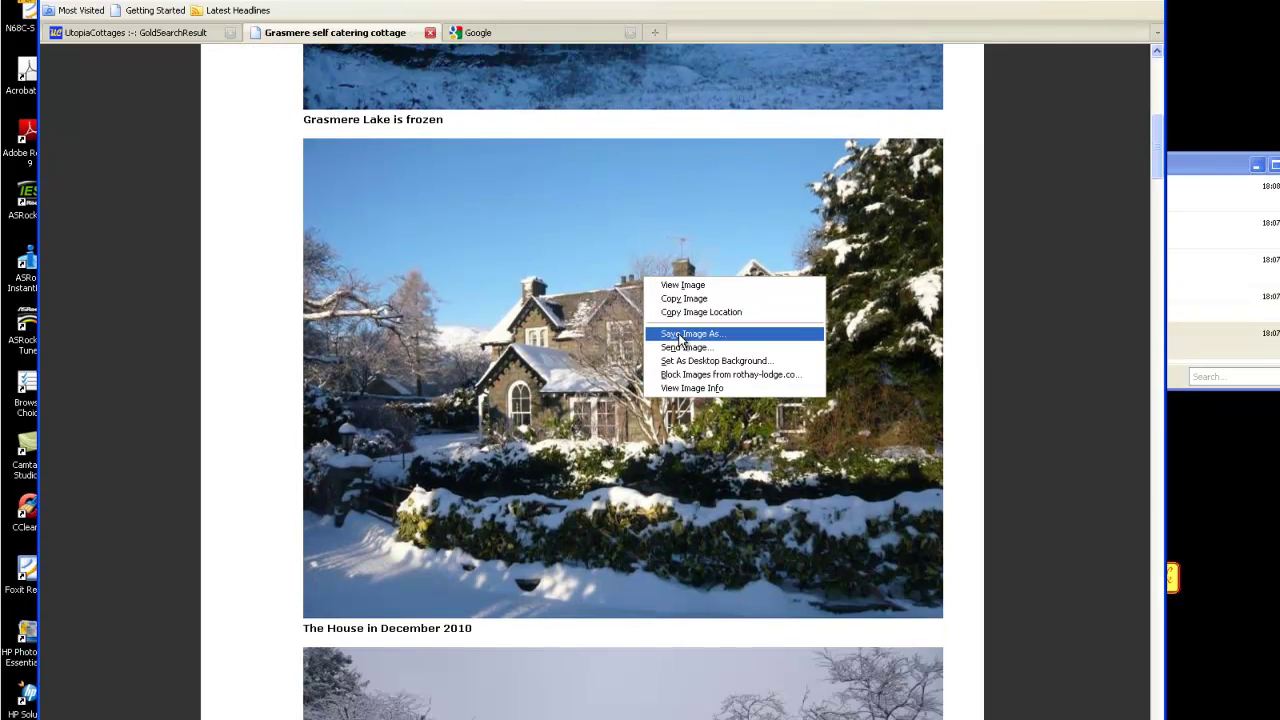
pyautogui.click(679, 334)
pyautogui.click(815, 258)
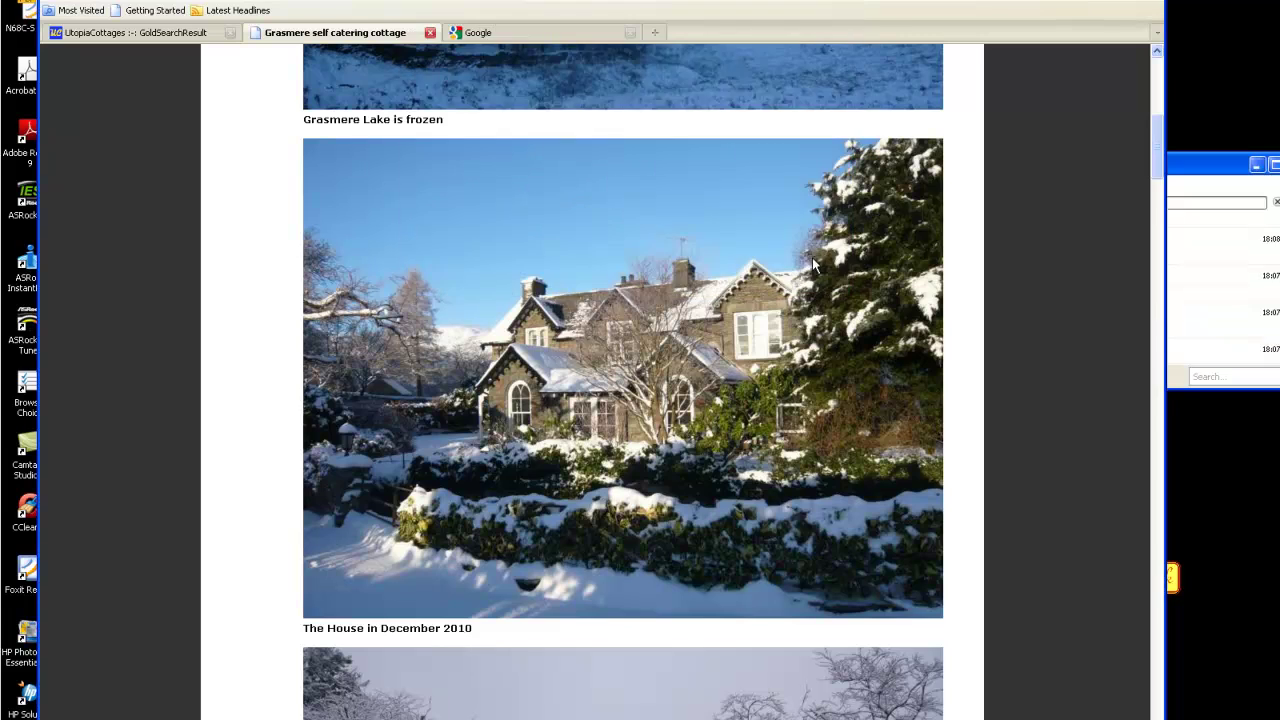
pyautogui.scroll(-10, 810, 258)
pyautogui.rightClick(800, 253)
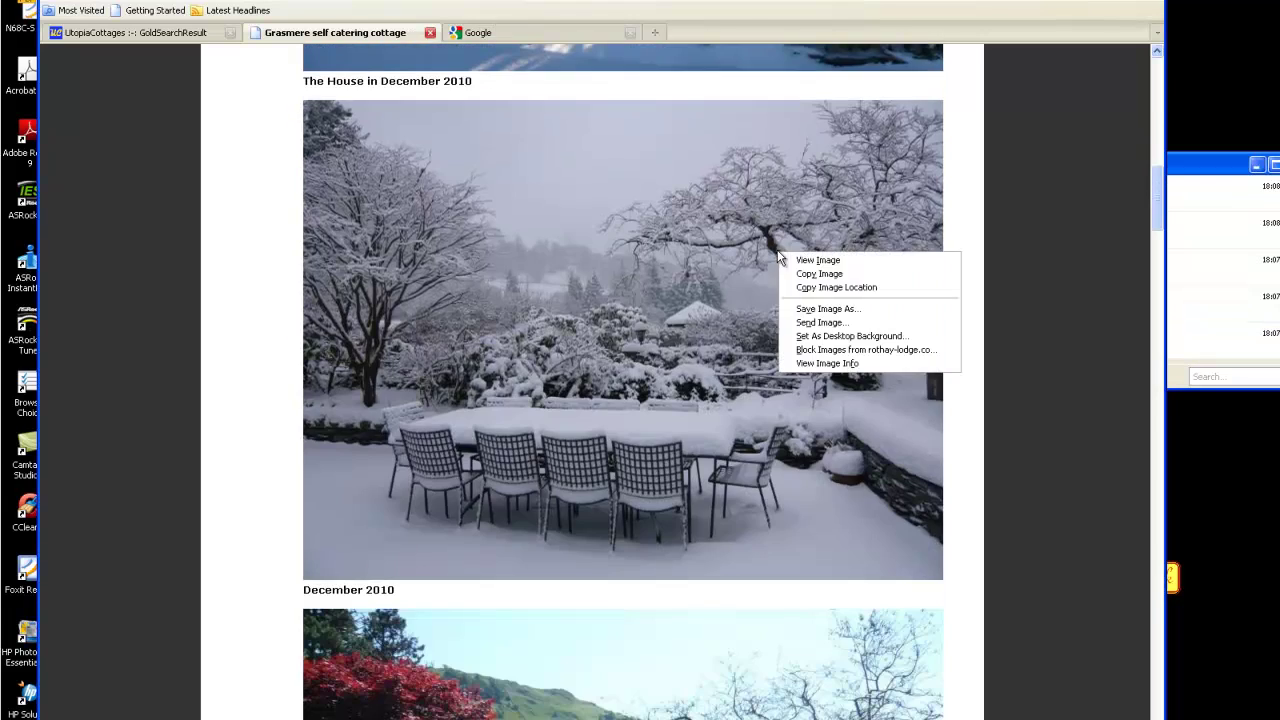
pyautogui.click(836, 310)
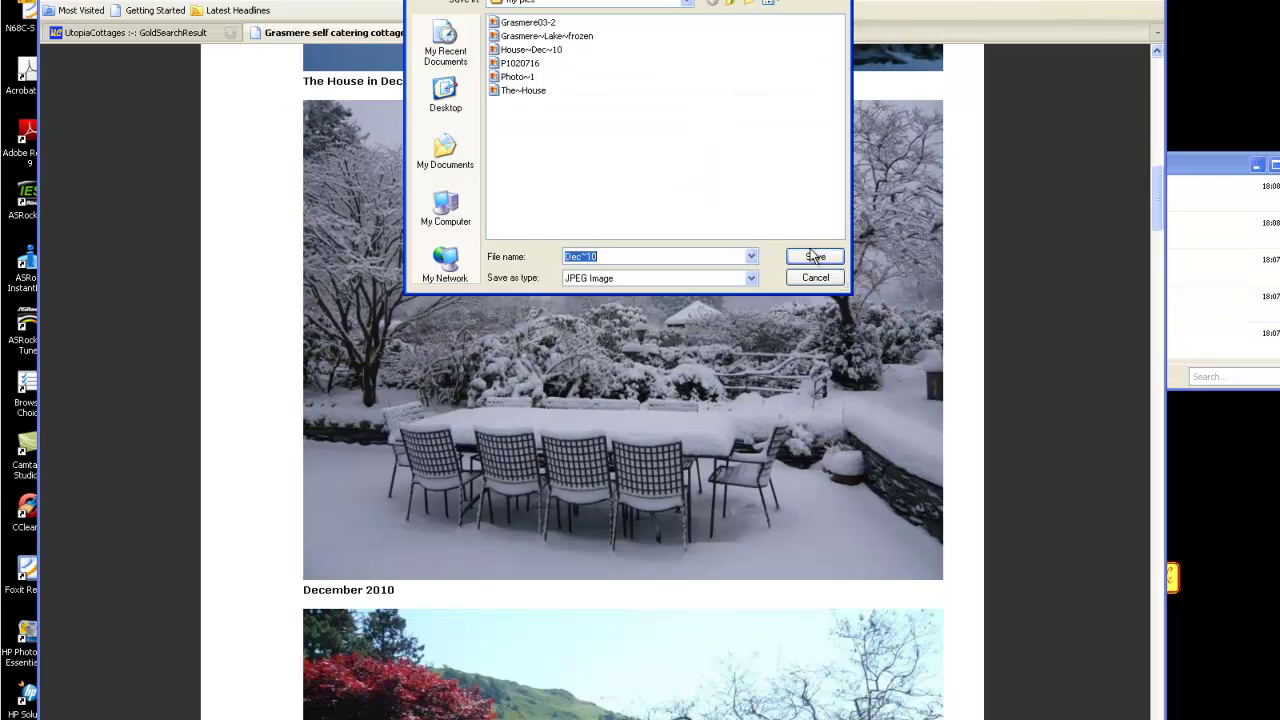
pyautogui.click(815, 258)
# - Save the View to the Fells photo and the barbecue area photo as 189
pyautogui.scroll(-5, 800, 245)
pyautogui.scroll(-5, 800, 243)
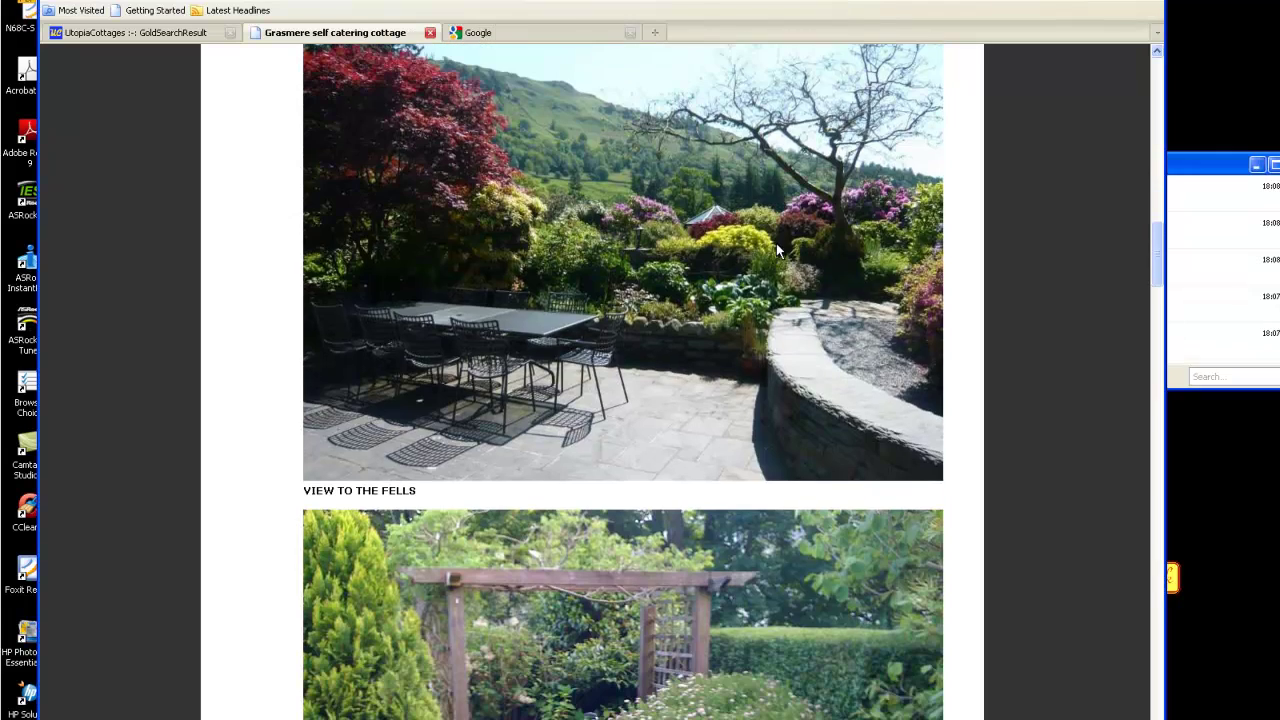
pyautogui.rightClick(780, 237)
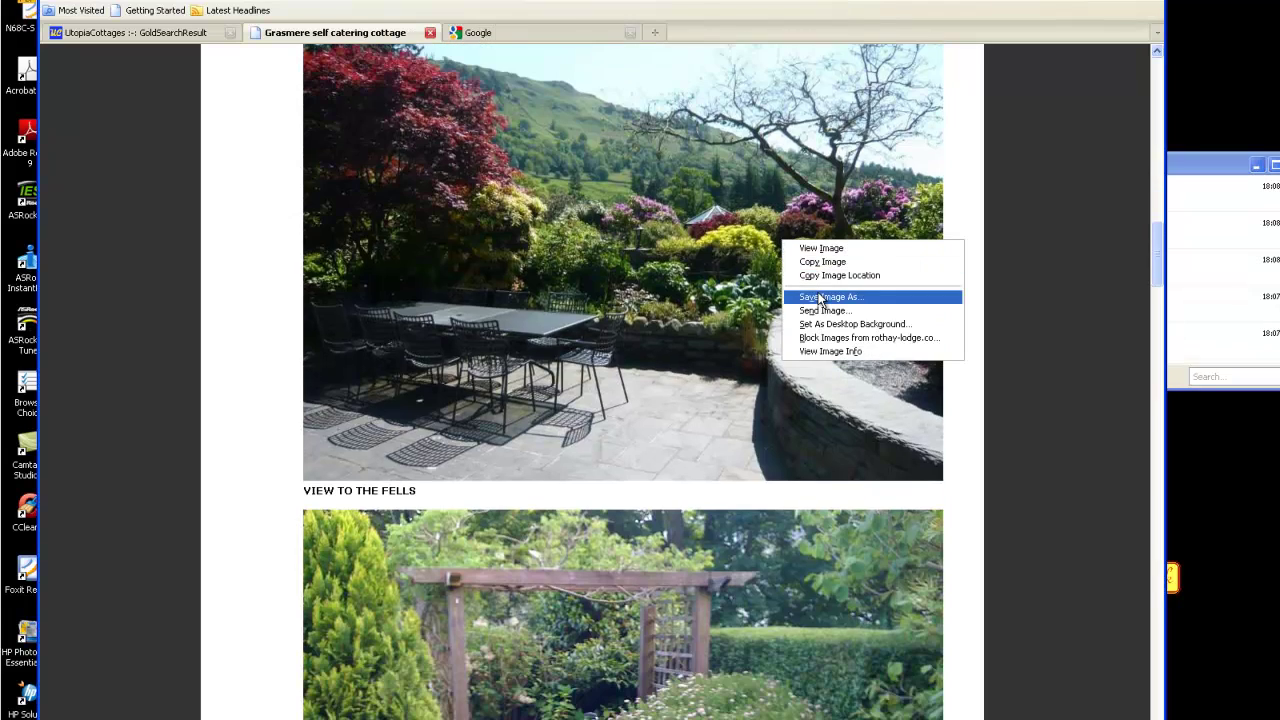
pyautogui.click(825, 297)
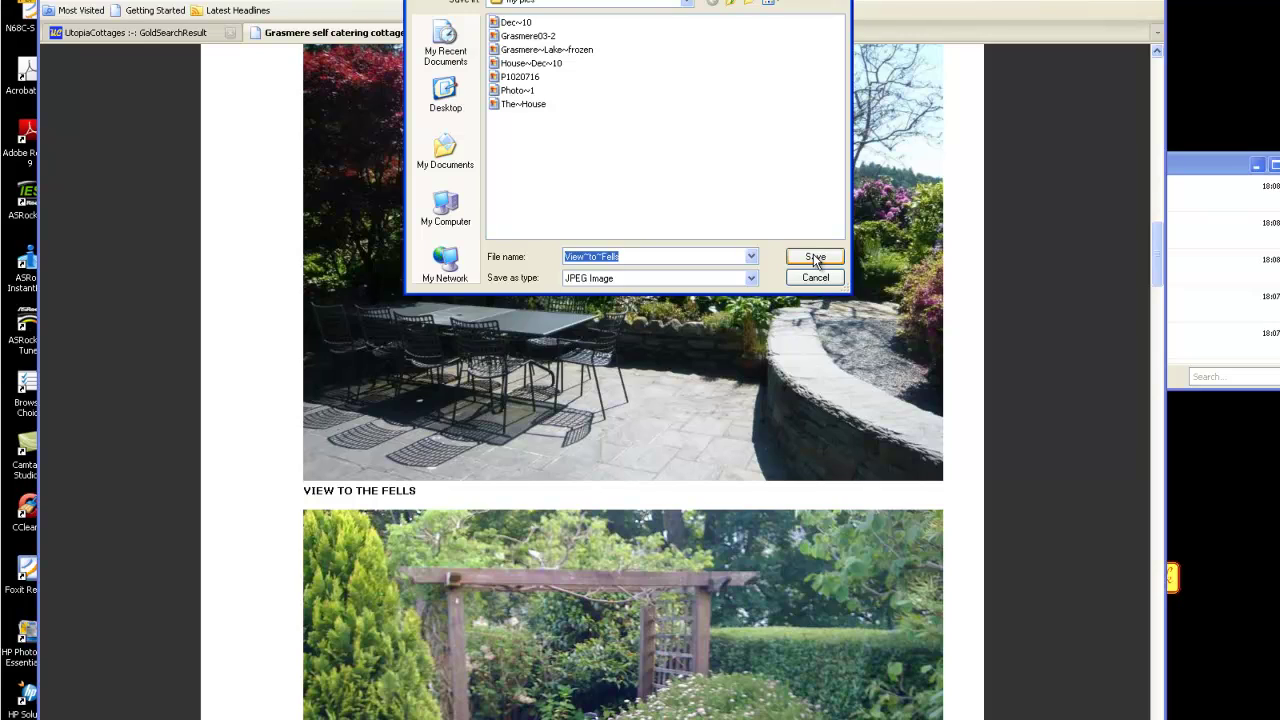
pyautogui.click(816, 258)
pyautogui.scroll(-5, 741, 354)
pyautogui.rightClick(747, 360)
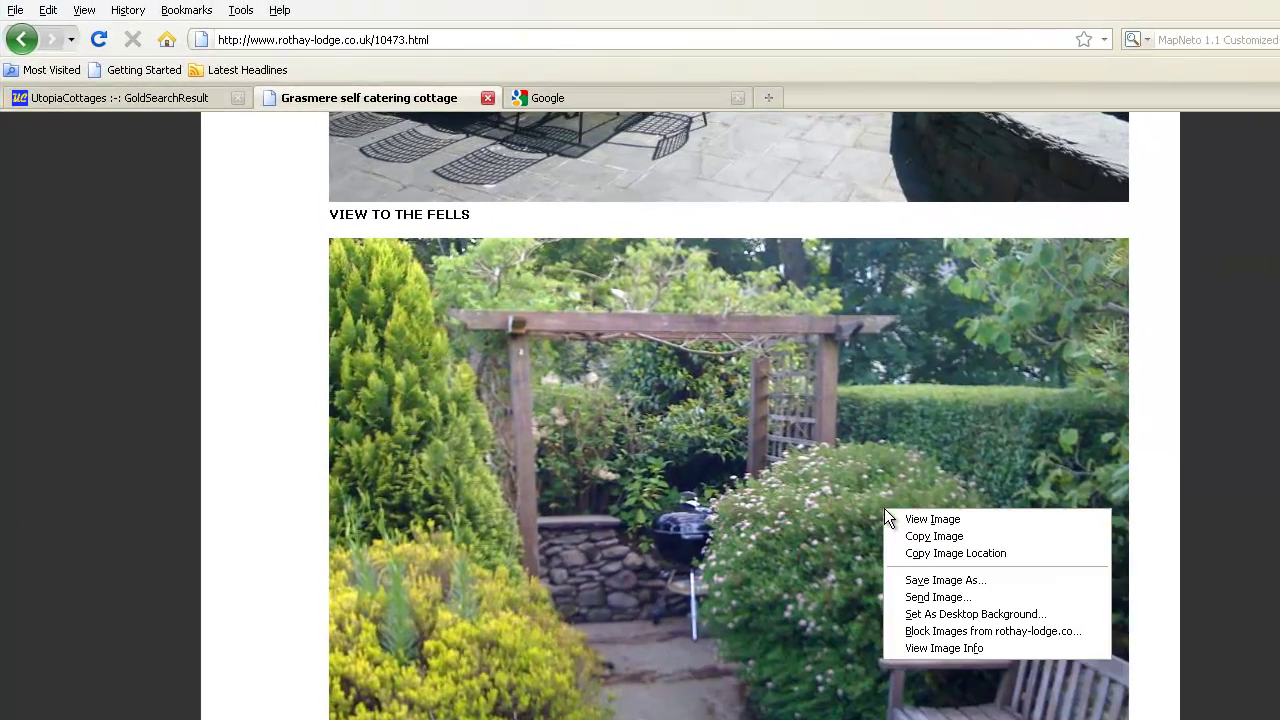
pyautogui.click(931, 581)
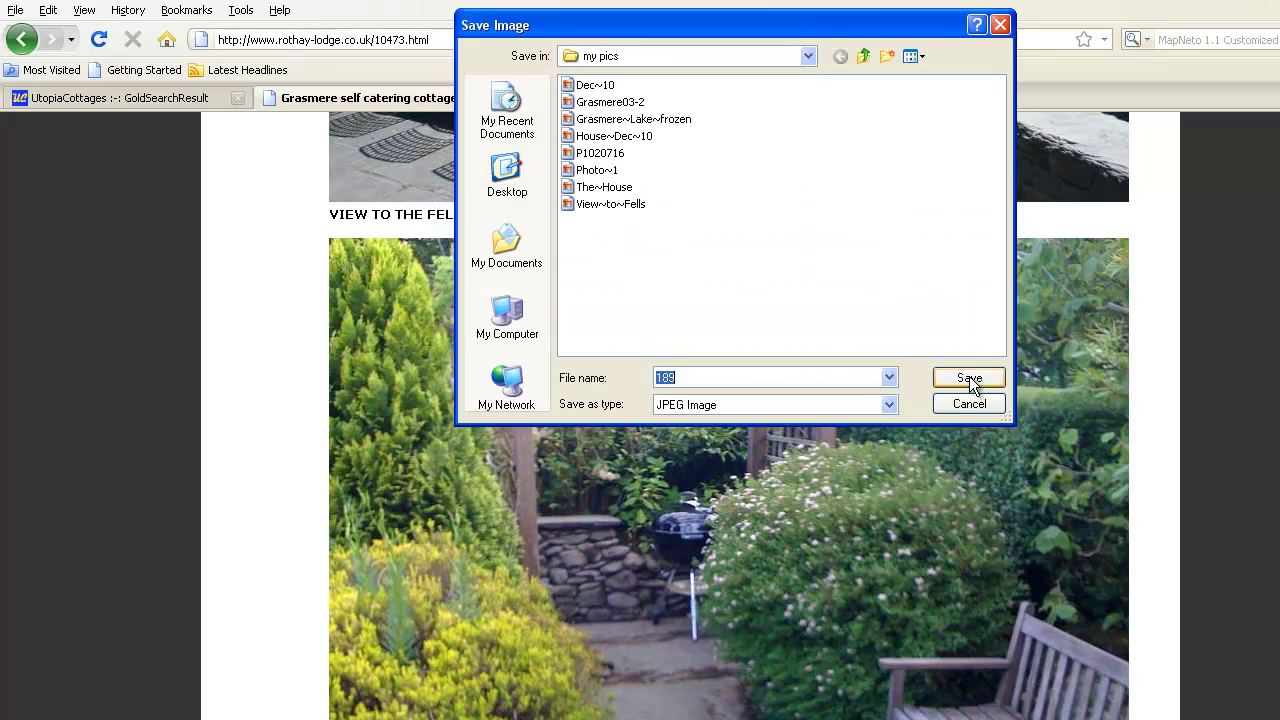
pyautogui.click(968, 378)
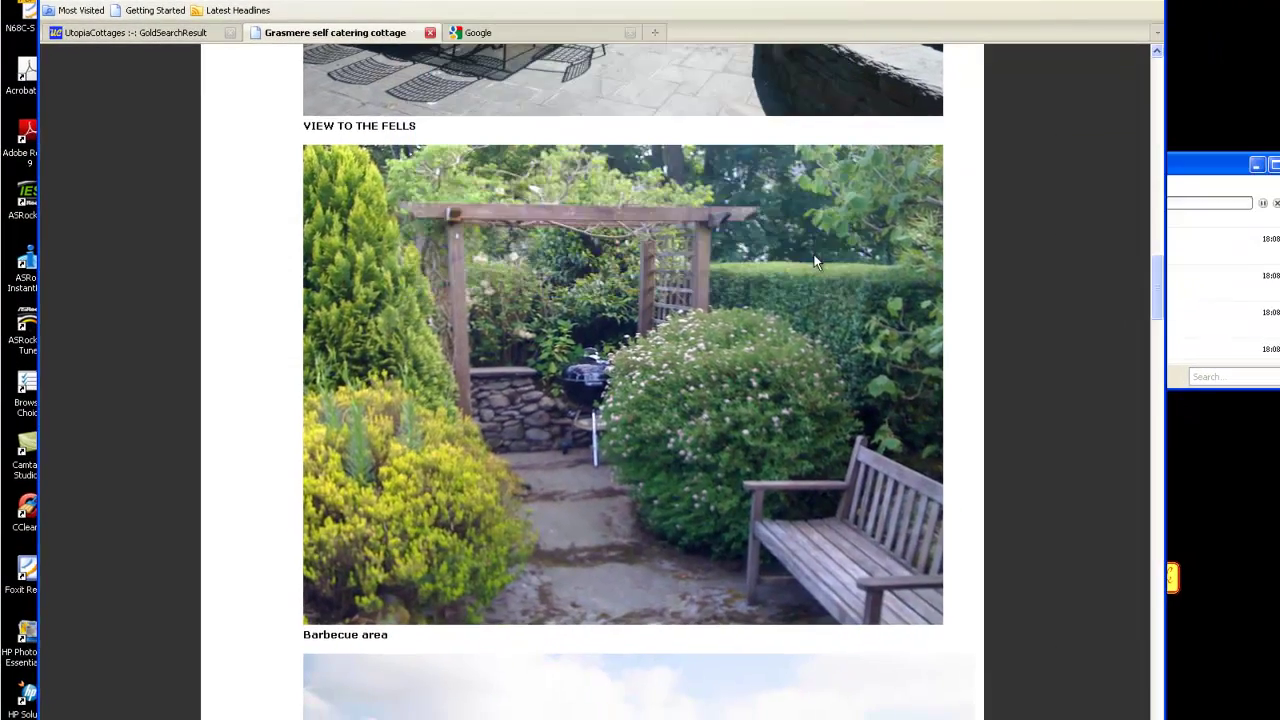
# - Save the house-from-car-park photo and the second May 2010 house photo to my pics
pyautogui.scroll(-5, 964, 367)
pyautogui.scroll(-3, 811, 247)
pyautogui.rightClick(807, 241)
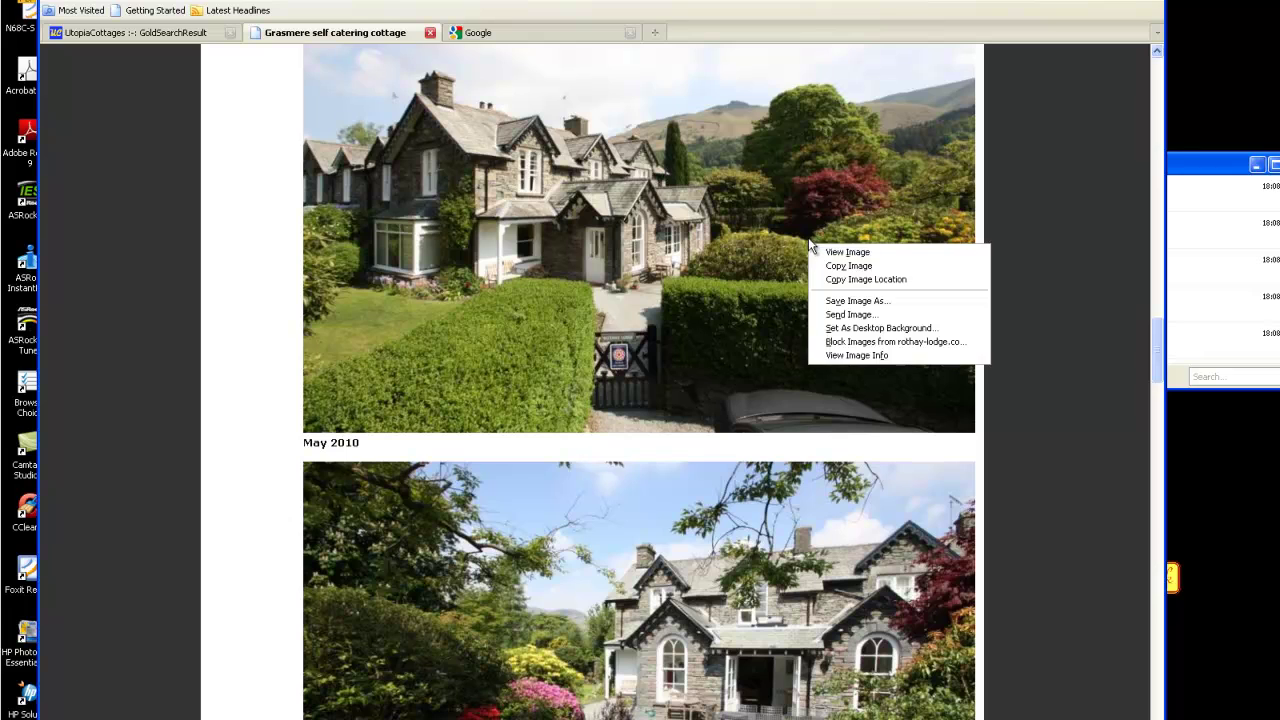
pyautogui.click(847, 301)
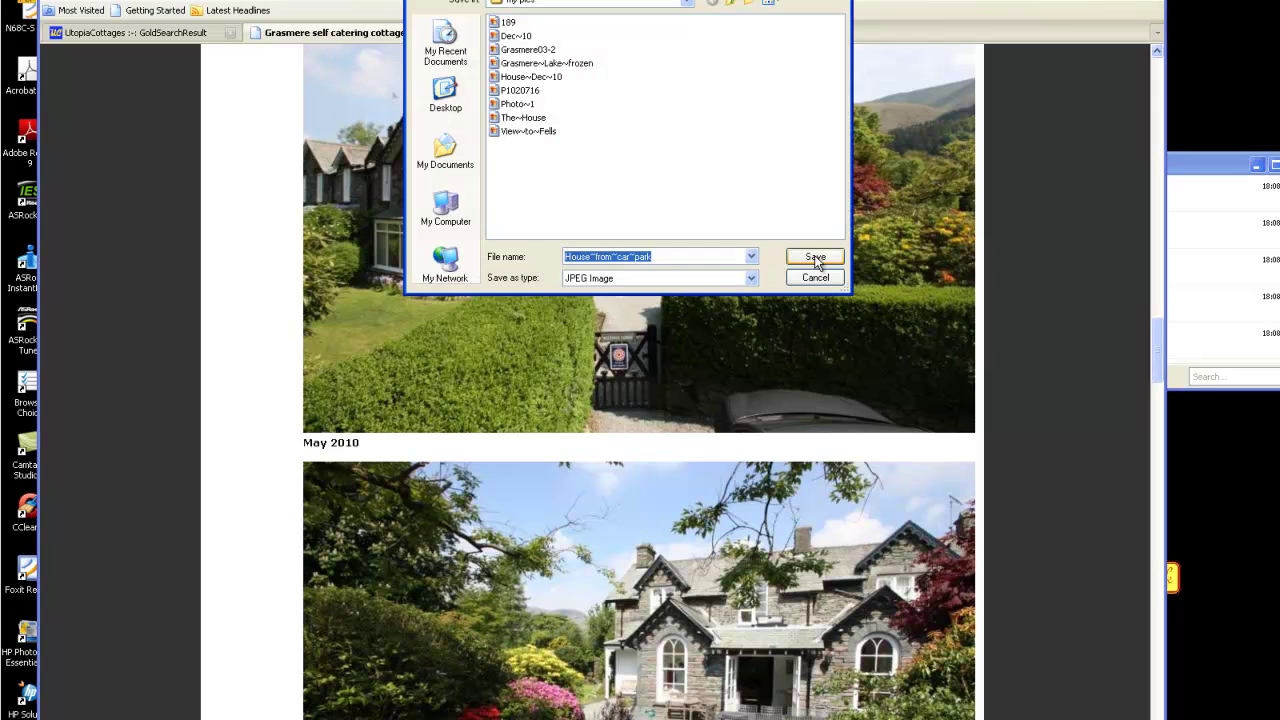
pyautogui.click(816, 259)
pyautogui.scroll(-6, 803, 235)
pyautogui.rightClick(786, 239)
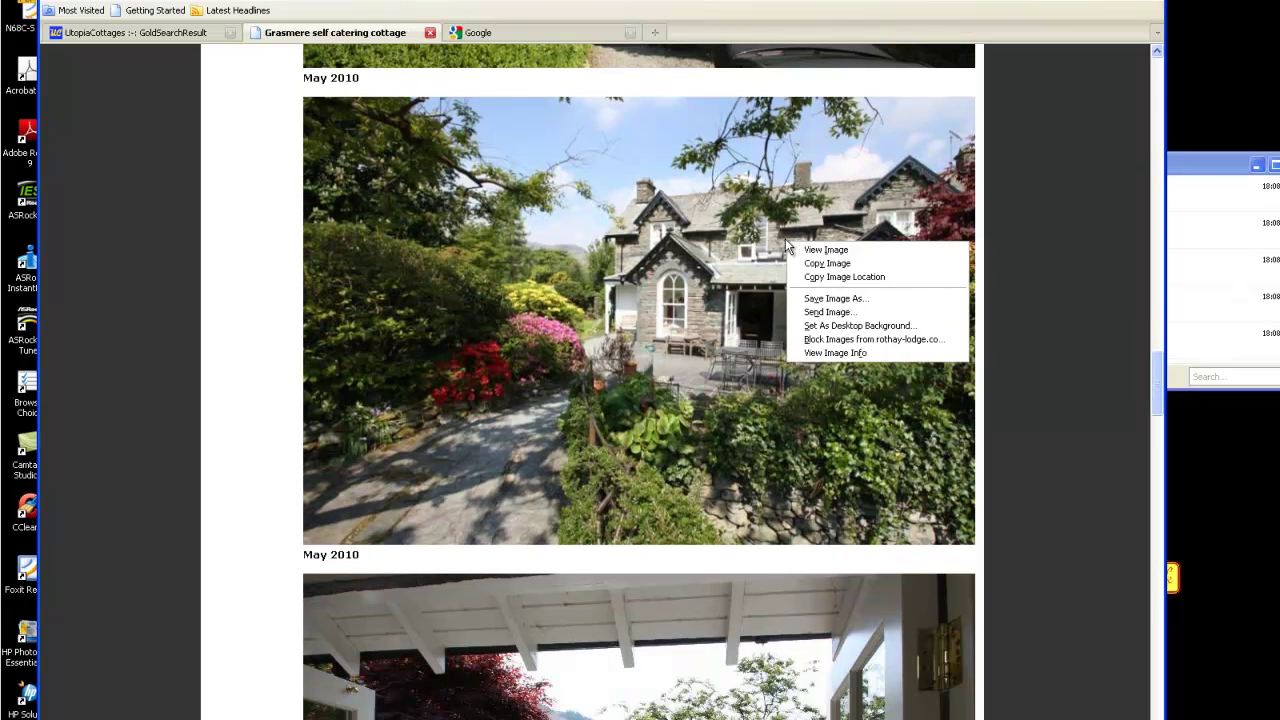
pyautogui.click(834, 298)
pyautogui.click(813, 256)
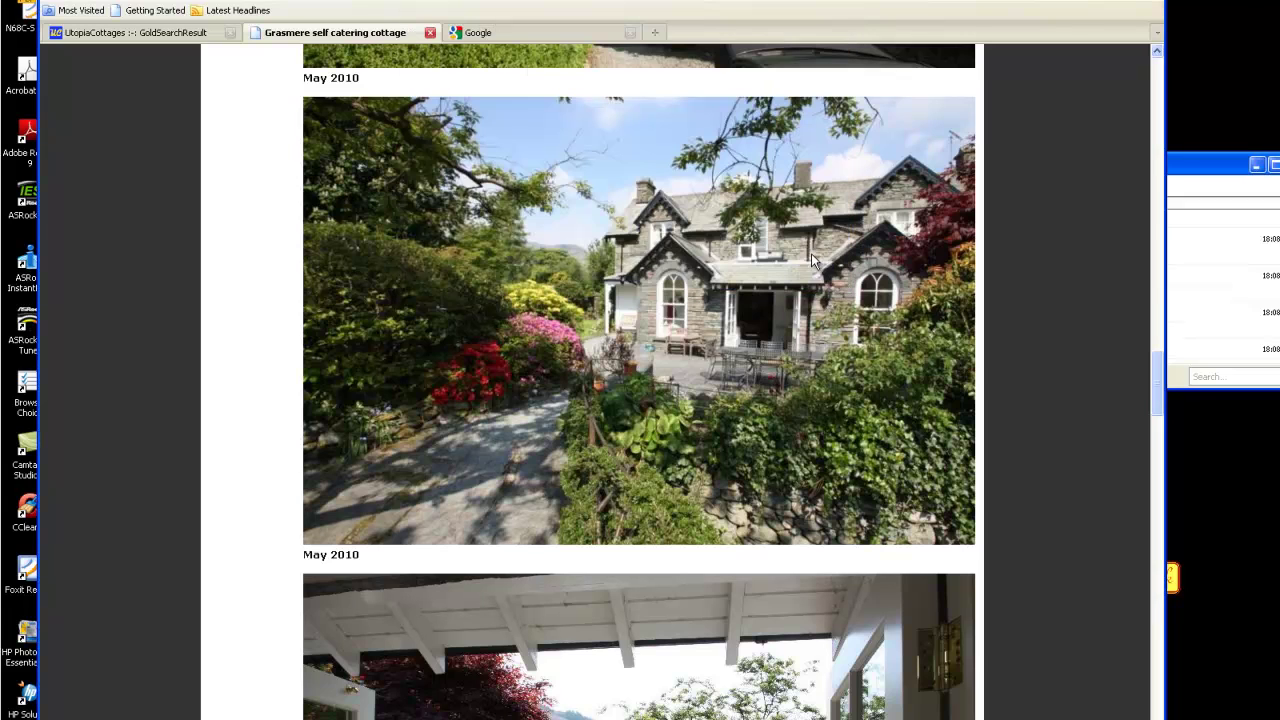
# - Save the patio doorway, View from Stone Arthur and June patio area photos to my pics
pyautogui.scroll(-8, 813, 243)
pyautogui.rightClick(757, 249)
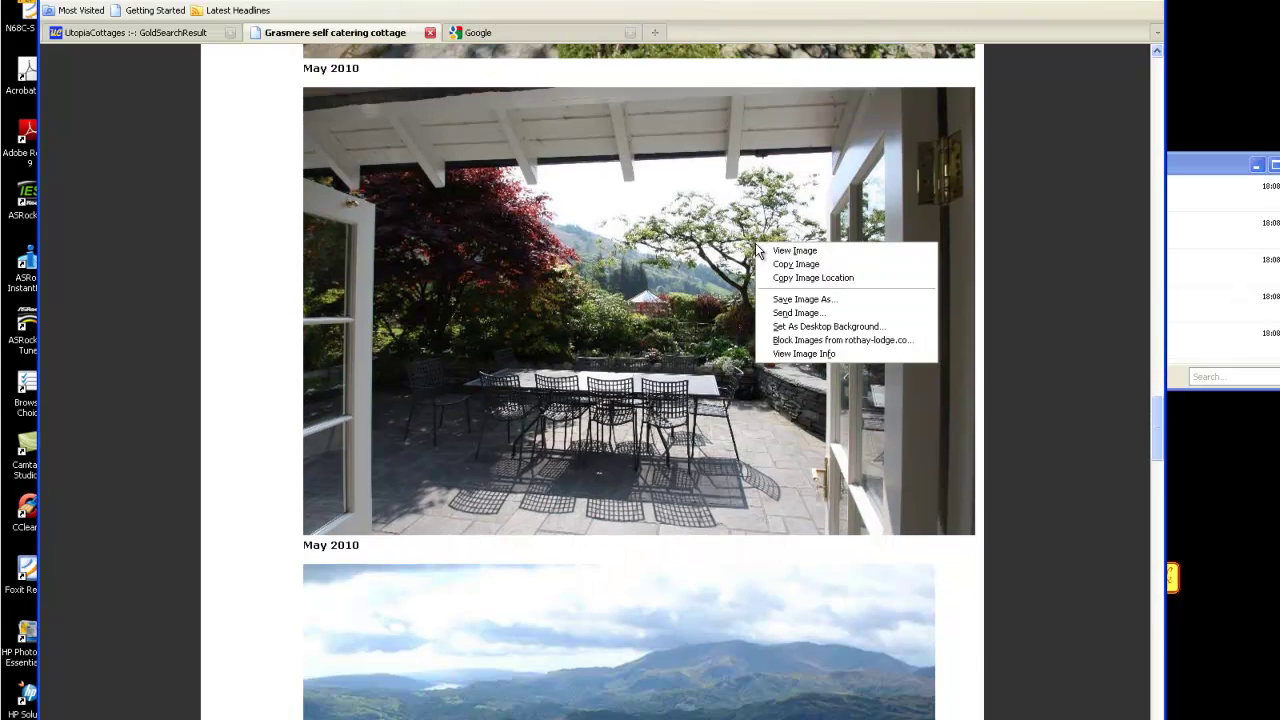
pyautogui.click(795, 299)
pyautogui.click(815, 255)
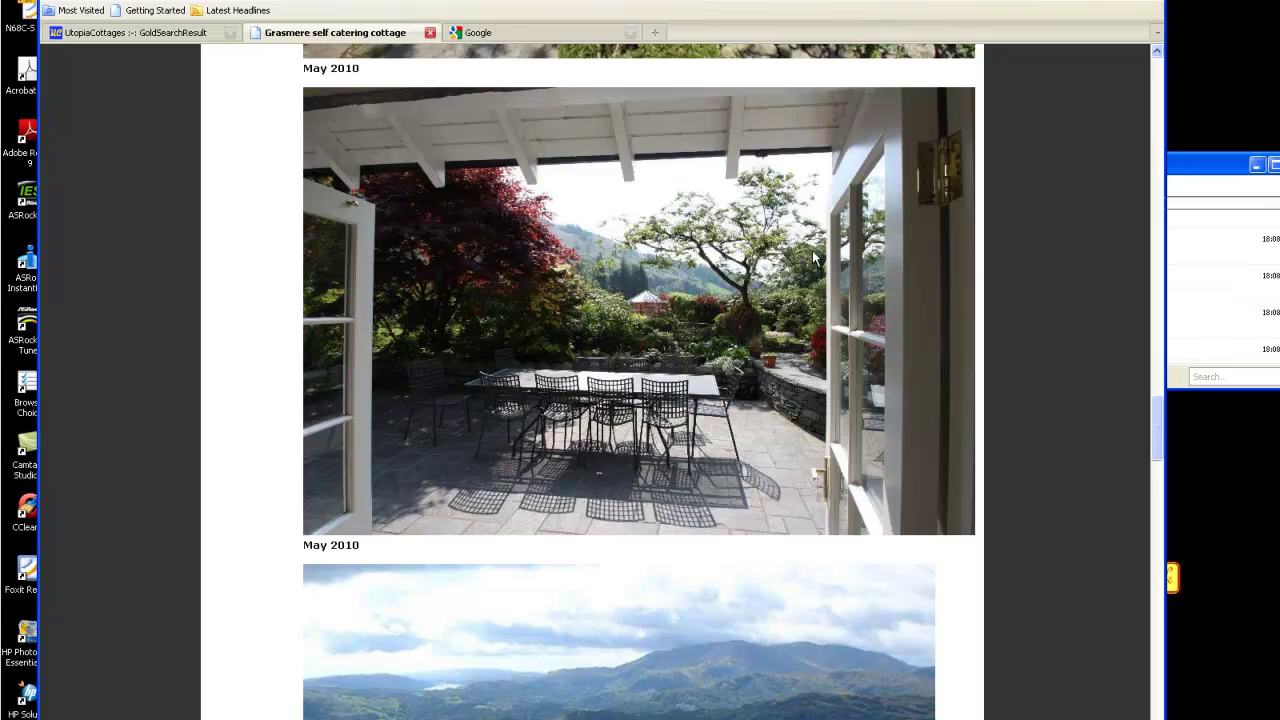
pyautogui.scroll(-10, 812, 250)
pyautogui.rightClick(782, 233)
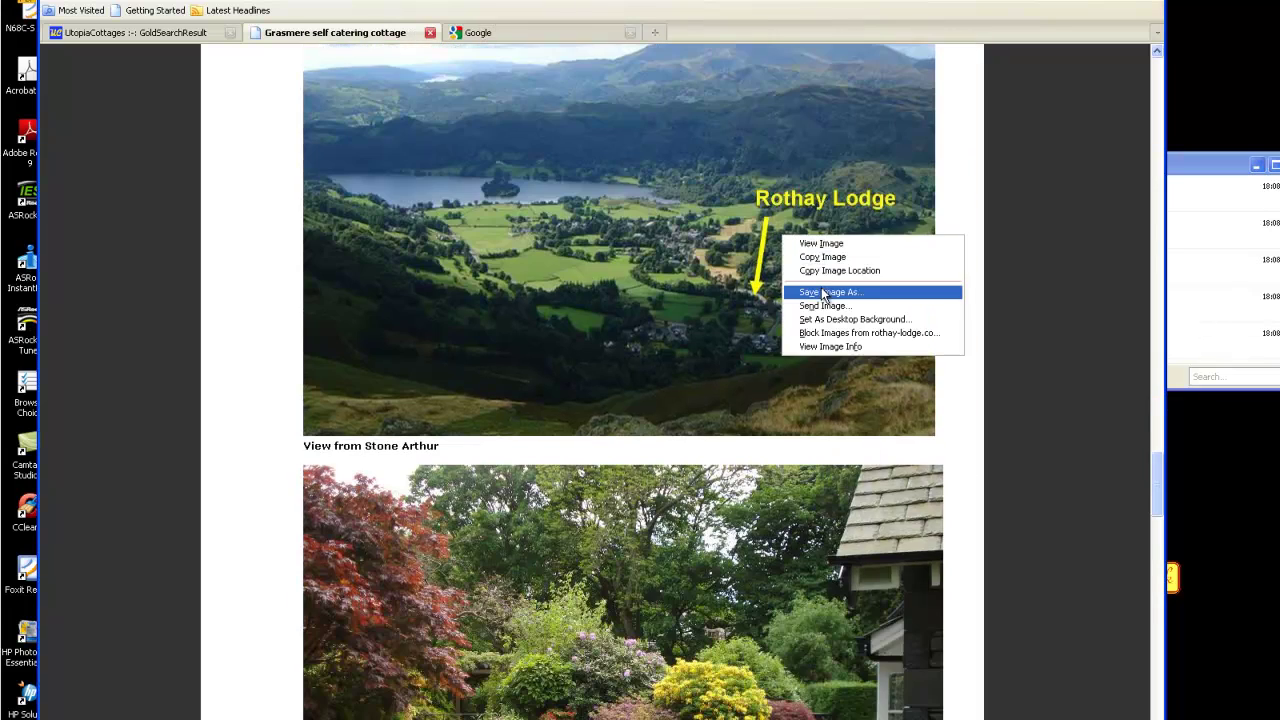
pyautogui.click(822, 292)
pyautogui.click(820, 257)
pyautogui.scroll(-5, 802, 258)
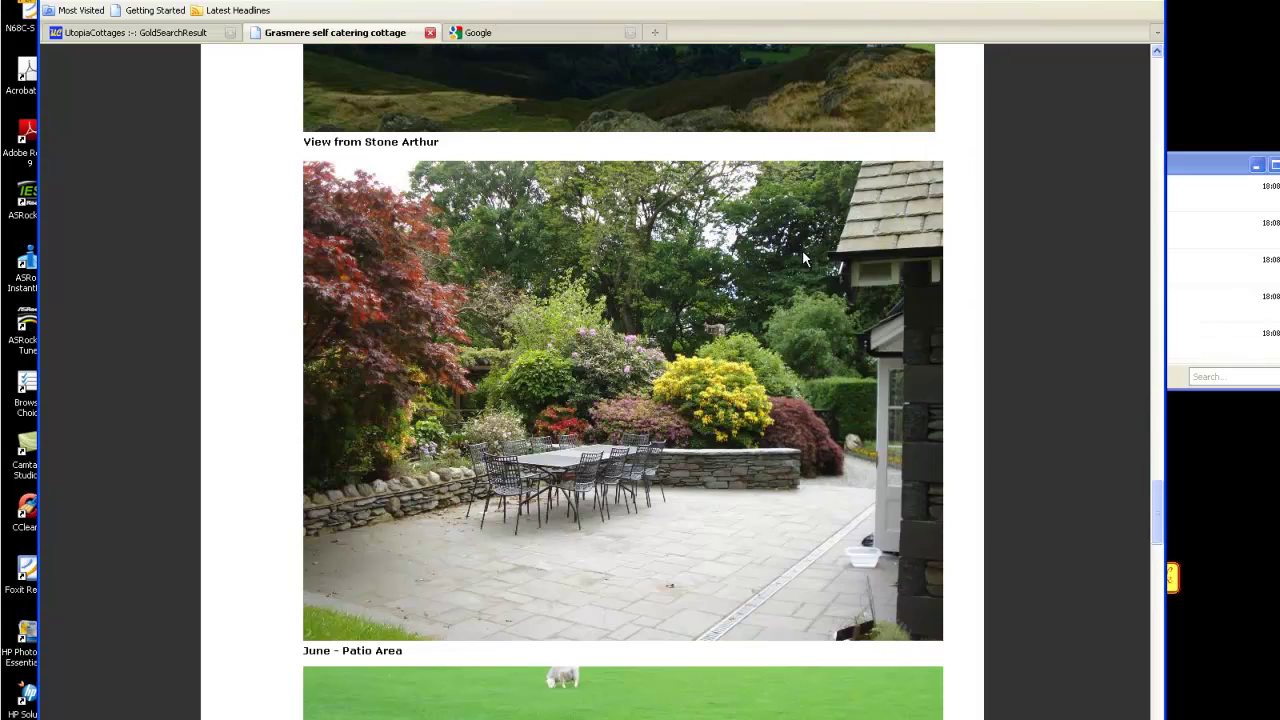
pyautogui.rightClick(802, 250)
pyautogui.click(838, 312)
pyautogui.click(815, 256)
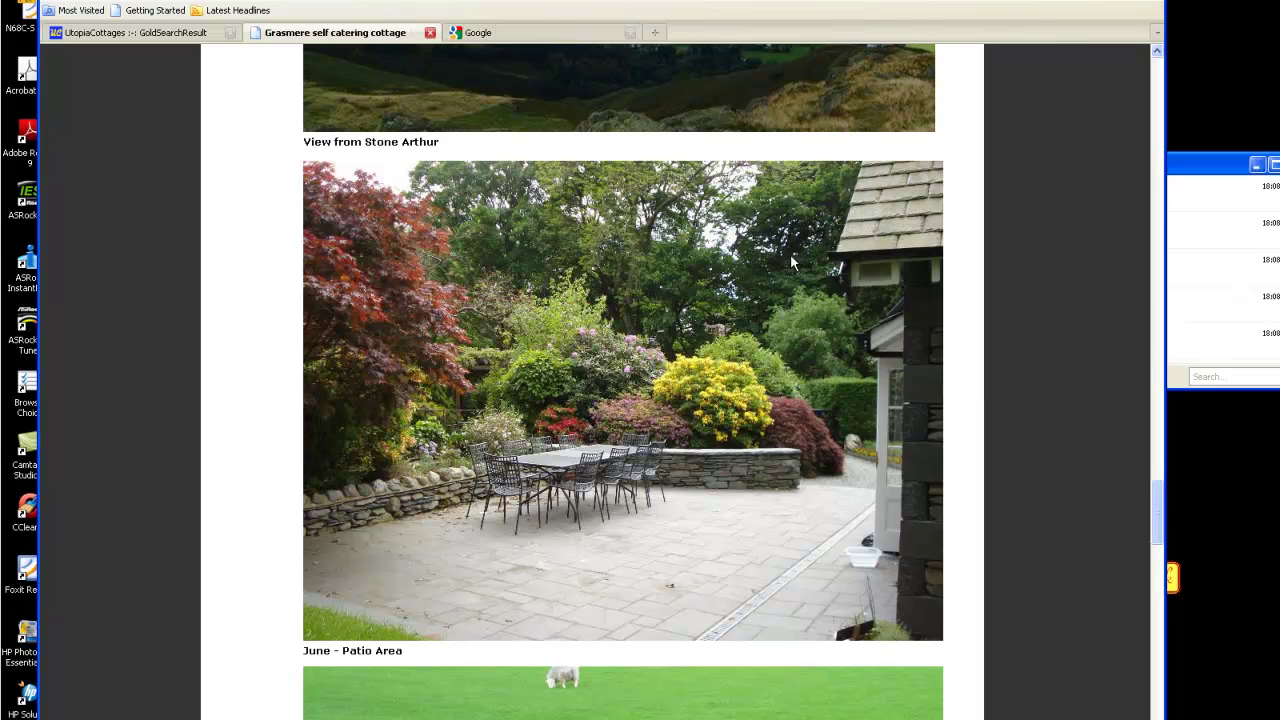
# - Save the newborn lambs photo and the Garden View from the House photo as Garden
pyautogui.scroll(-9, 790, 253)
pyautogui.rightClick(790, 270)
pyautogui.click(825, 332)
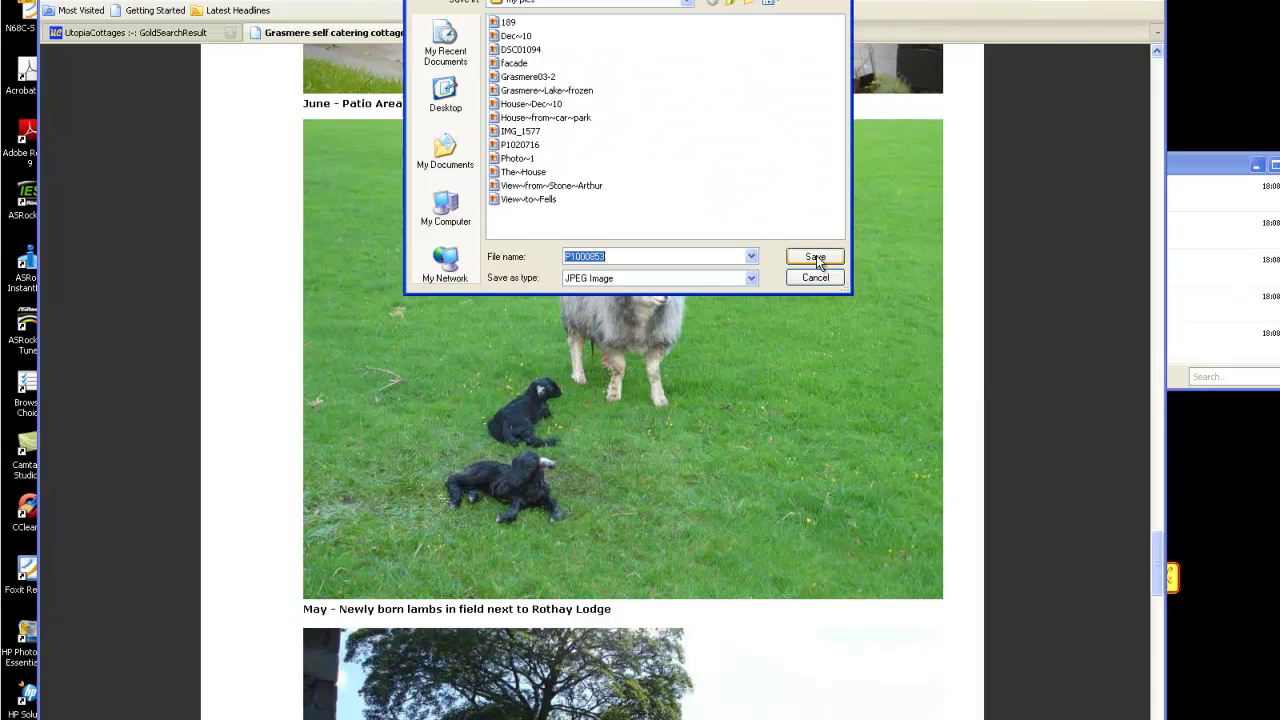
pyautogui.click(815, 256)
pyautogui.scroll(-9, 799, 243)
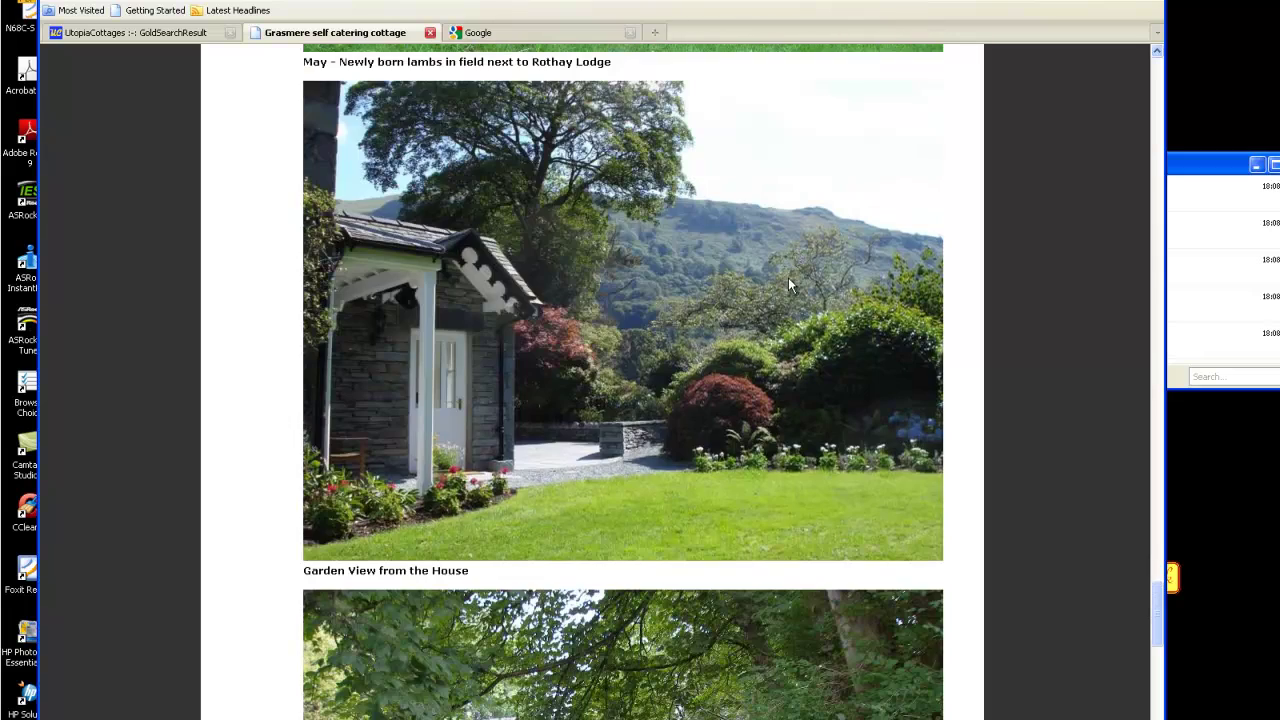
pyautogui.rightClick(784, 276)
pyautogui.click(810, 333)
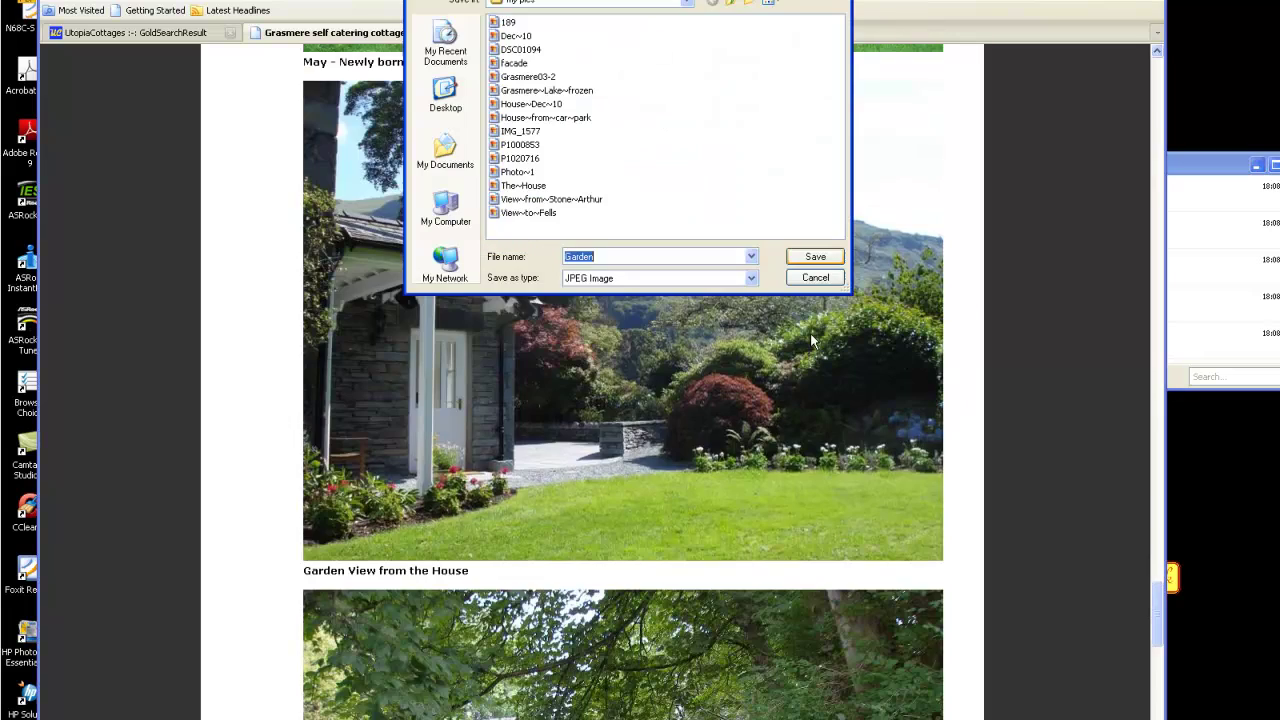
pyautogui.click(815, 257)
# - Save the River Rothay photo and the Car park photo to my pics
pyautogui.scroll(-8, 802, 241)
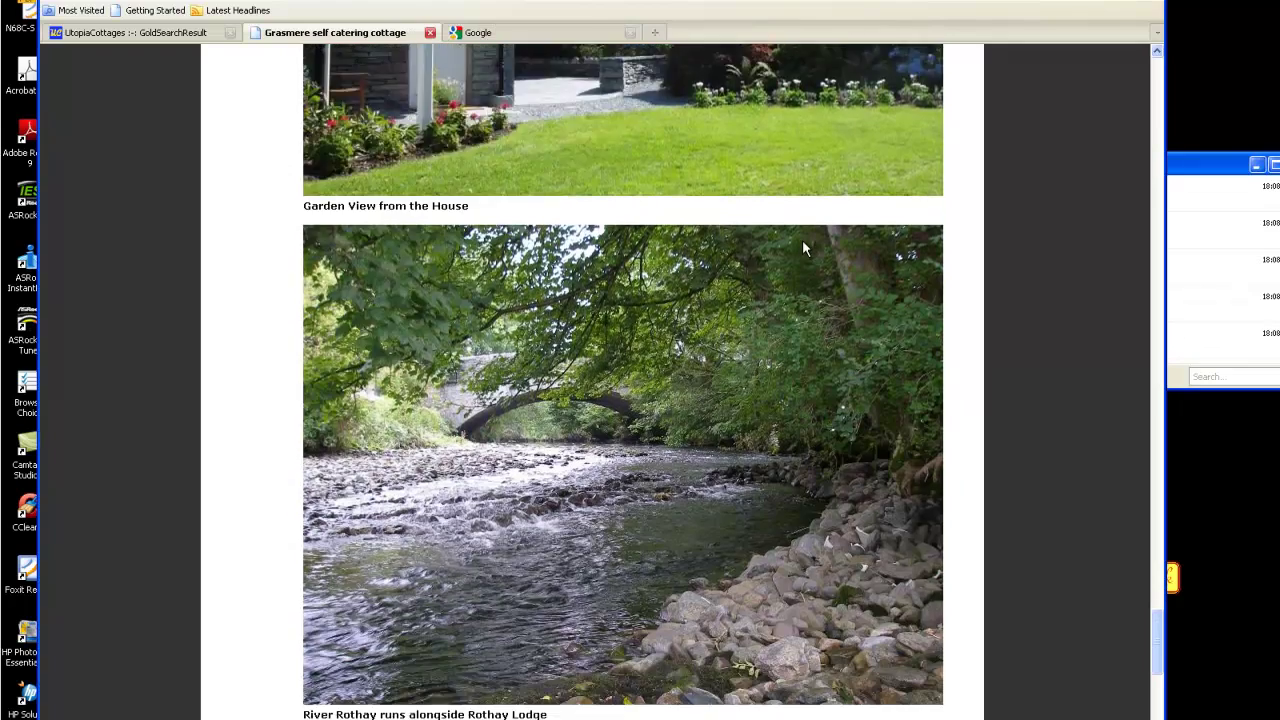
pyautogui.rightClick(801, 243)
pyautogui.click(830, 304)
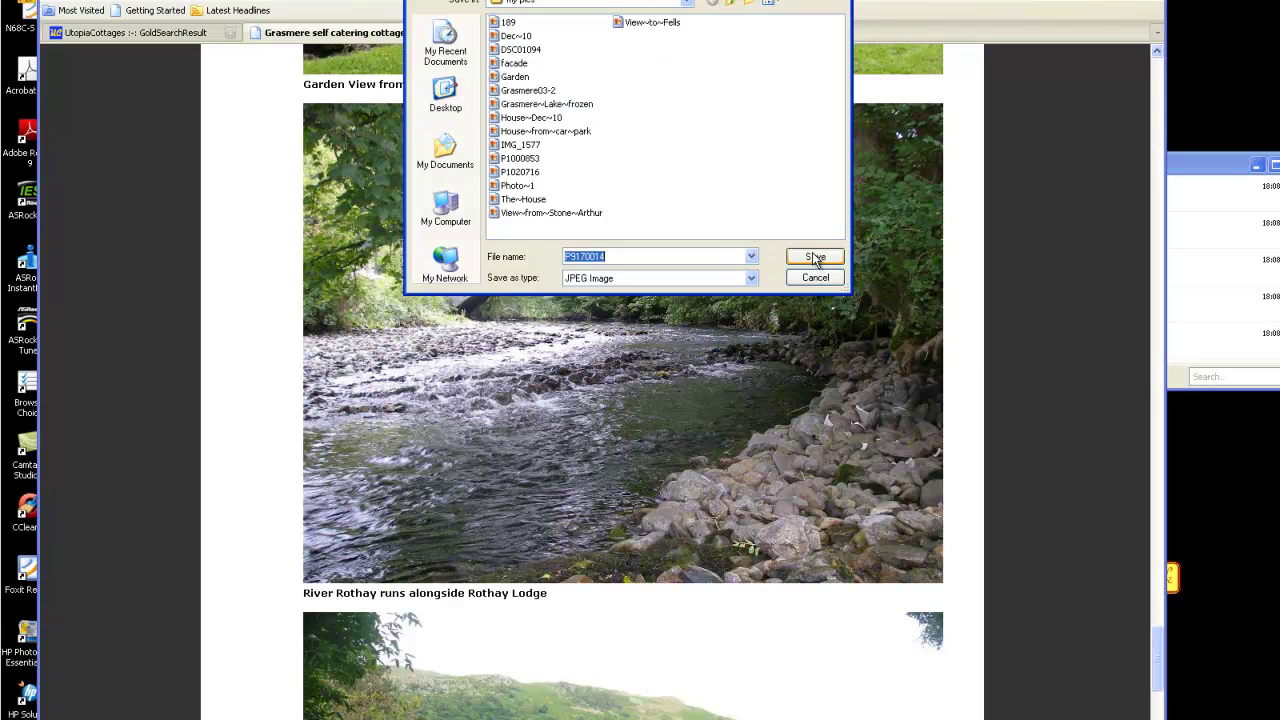
pyautogui.click(815, 257)
pyautogui.scroll(-10, 801, 245)
pyautogui.rightClick(801, 243)
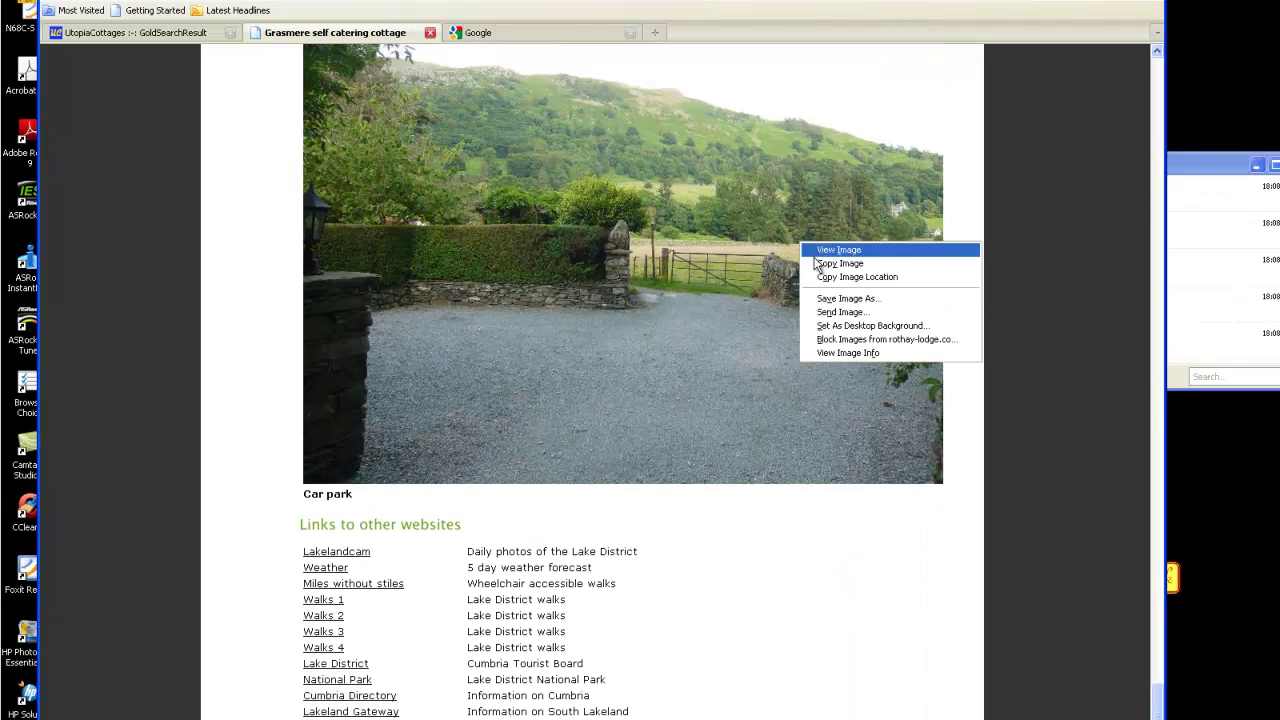
pyautogui.click(828, 298)
pyautogui.click(813, 255)
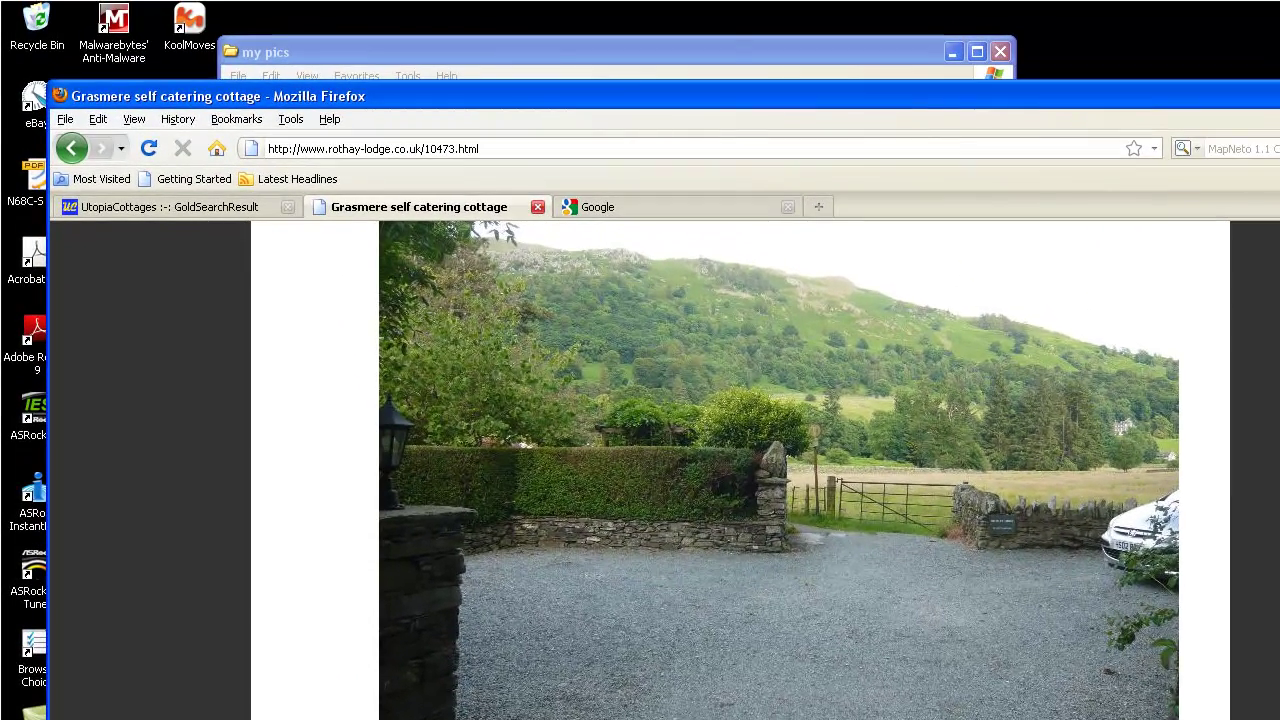
# - Quit Firefox, enlarge the my pics window, preview the Garden photo, then close the window
pyautogui.hotkey('alt', 'F4')
pyautogui.click(756, 662)
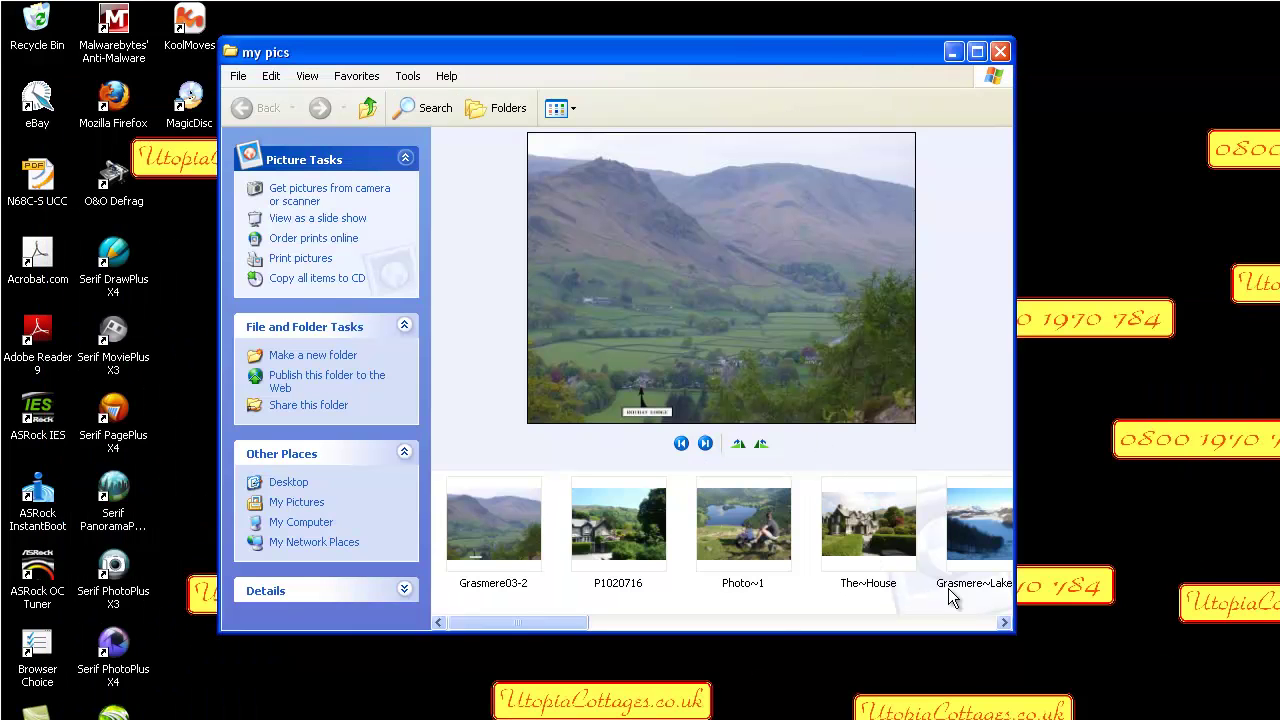
pyautogui.moveTo(1013, 610); pyautogui.dragTo(1279, 610)
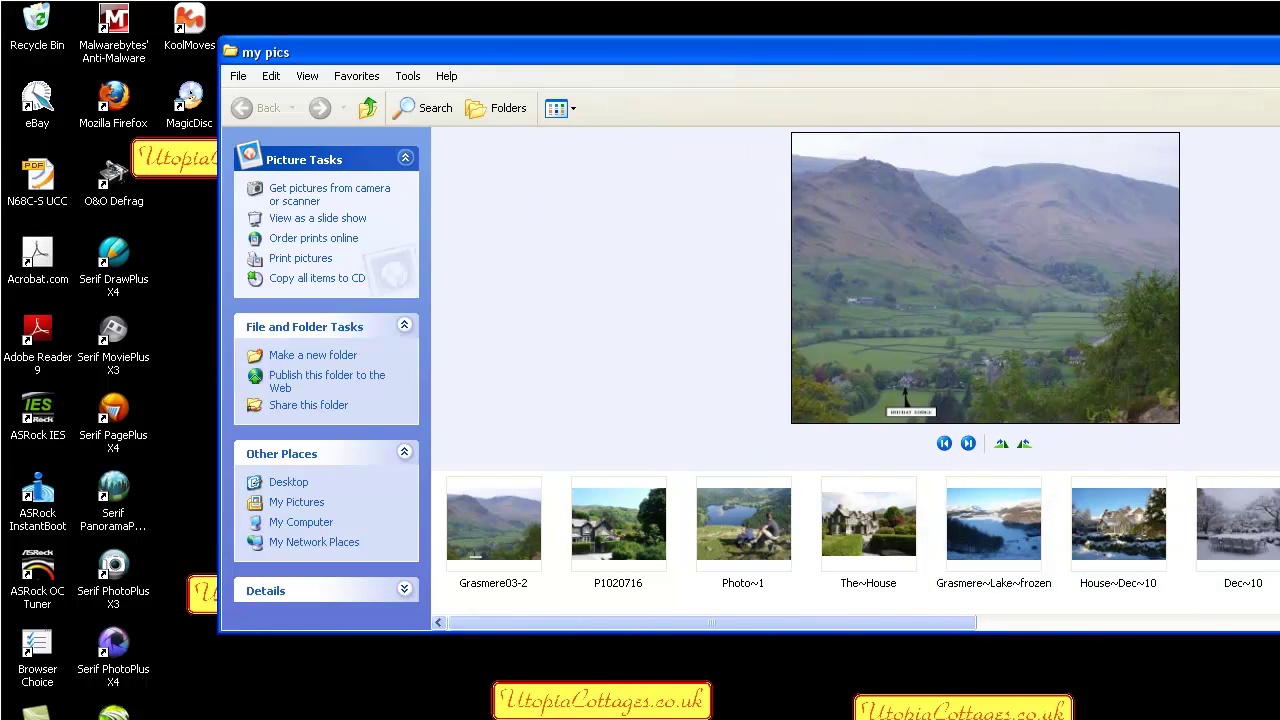
pyautogui.moveTo(1082, 633); pyautogui.dragTo(1040, 719)
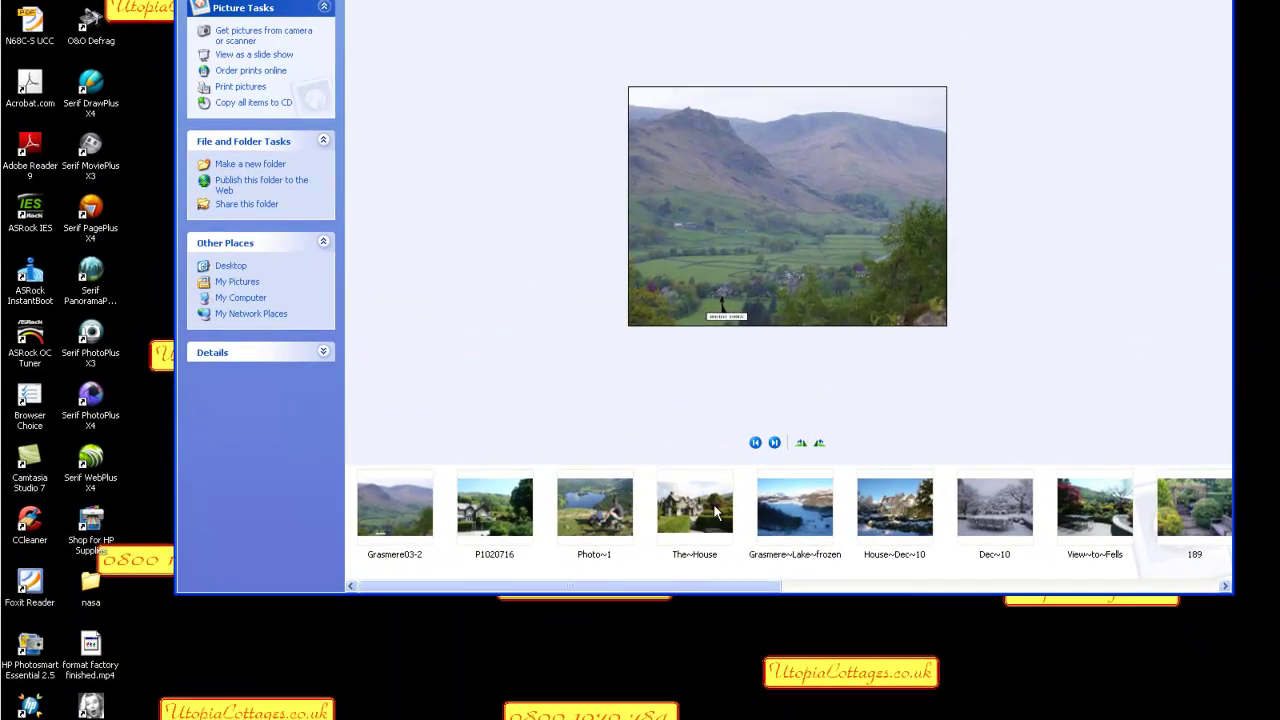
pyautogui.moveTo(600, 592); pyautogui.dragTo(1066, 600)
pyautogui.click(987, 529)
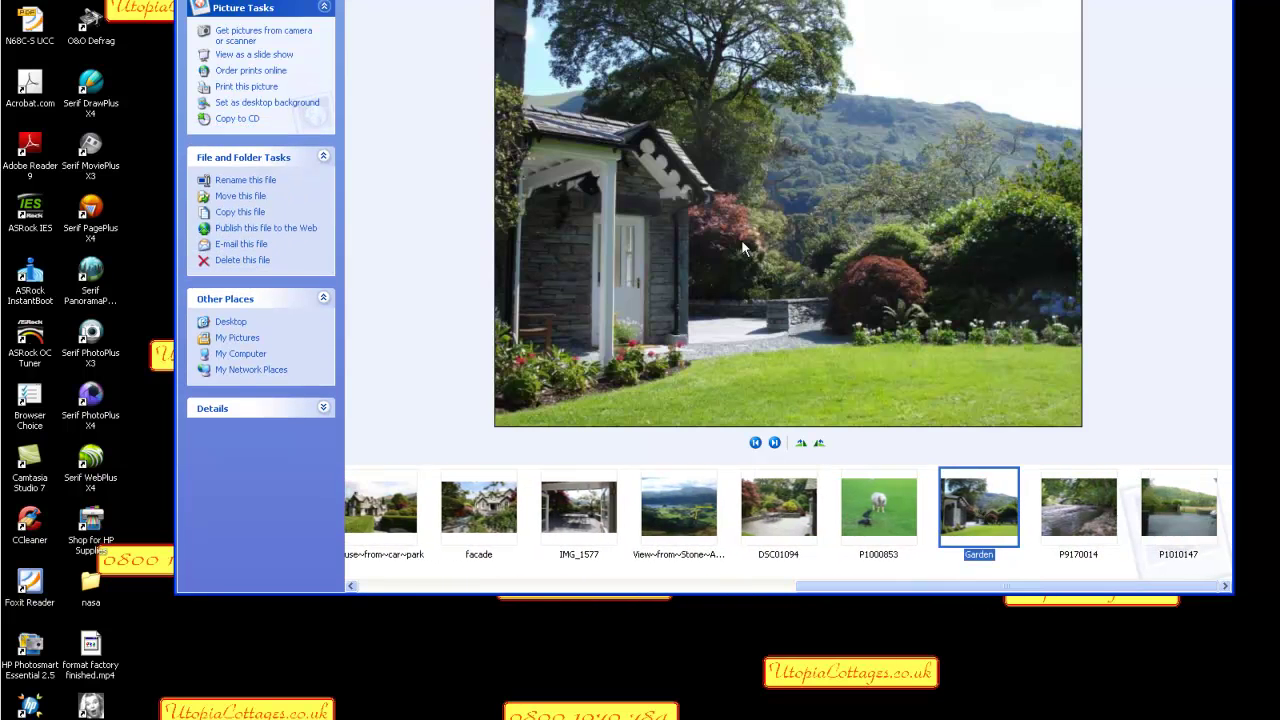
pyautogui.hotkey('alt', 'F4')
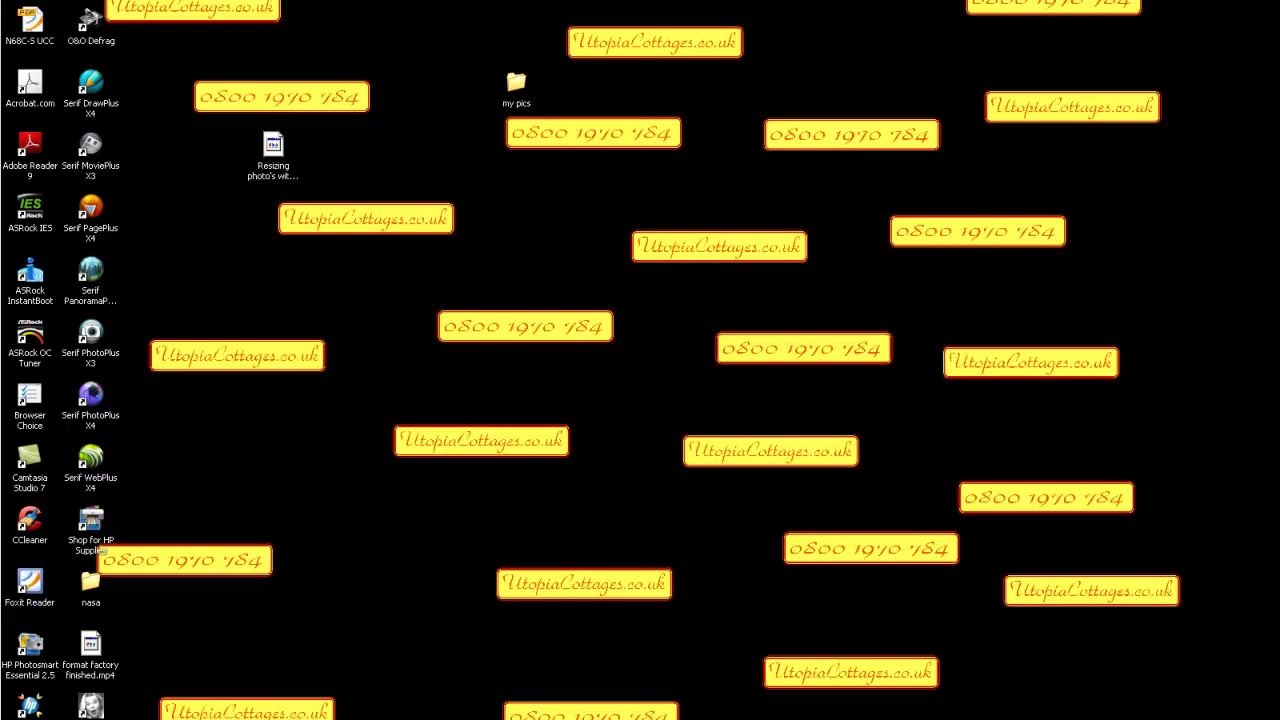
# - Open FormatFactory 2.60 from its desktop shortcut
pyautogui.rightClick(30, 577)
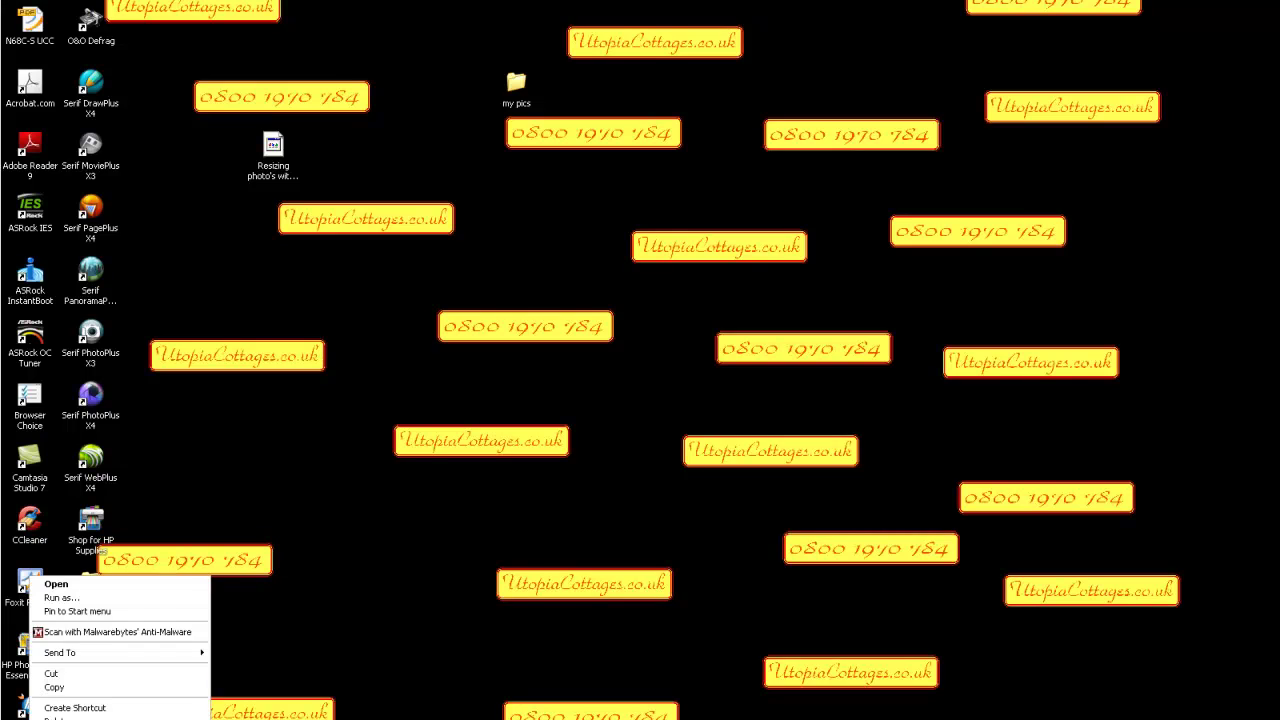
pyautogui.click(57, 585)
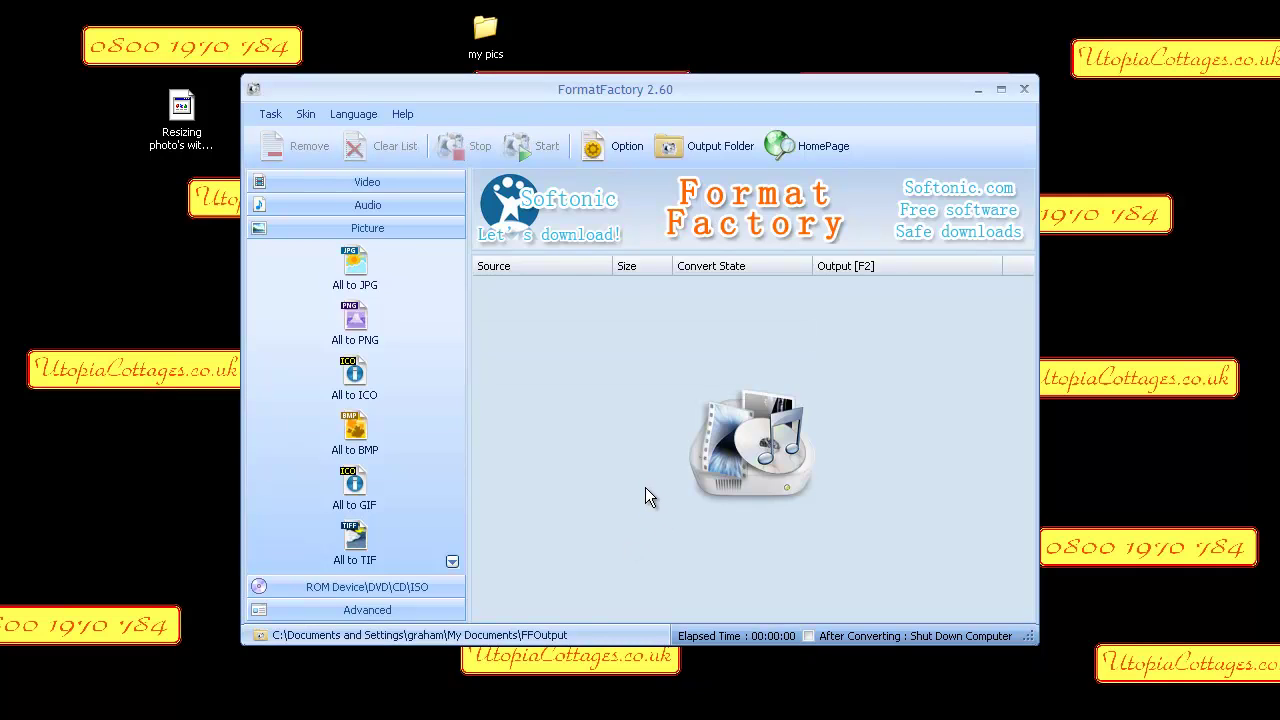
# - Add every photo in Desktop\my pics, 189 through the last, to a Picture > All to JPG task
pyautogui.click(352, 267)
pyautogui.click(905, 206)
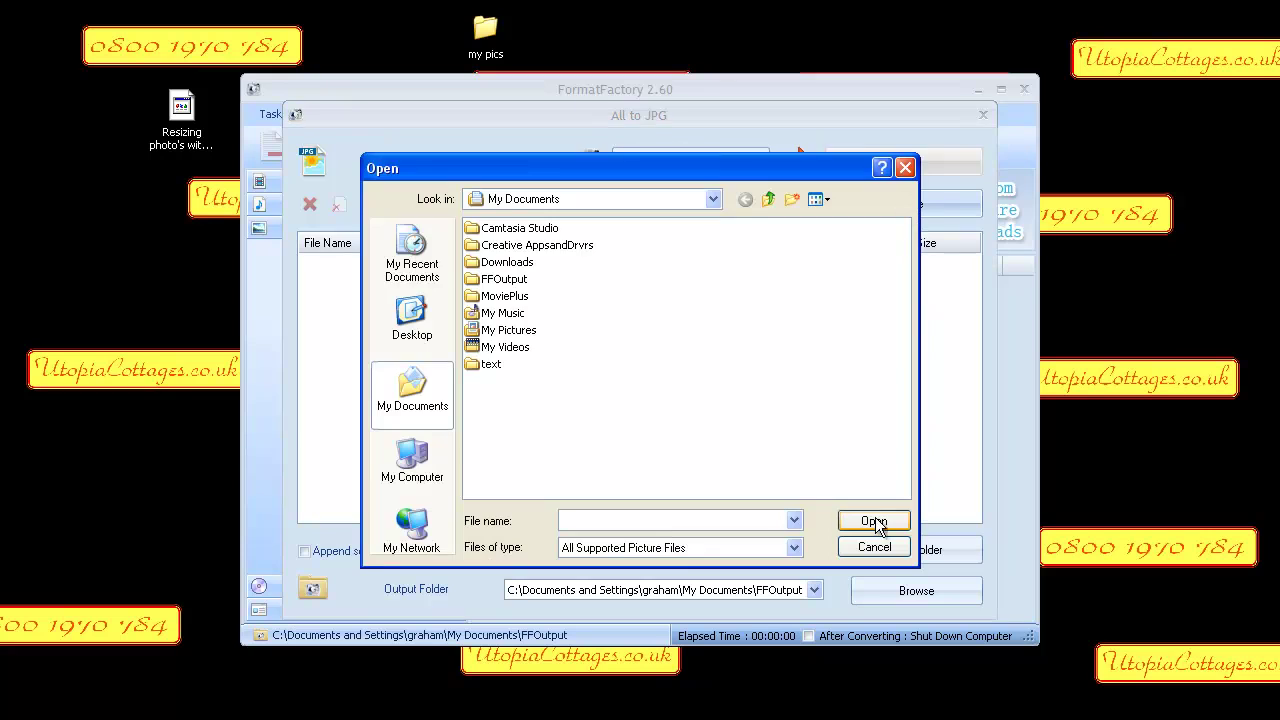
pyautogui.click(415, 320)
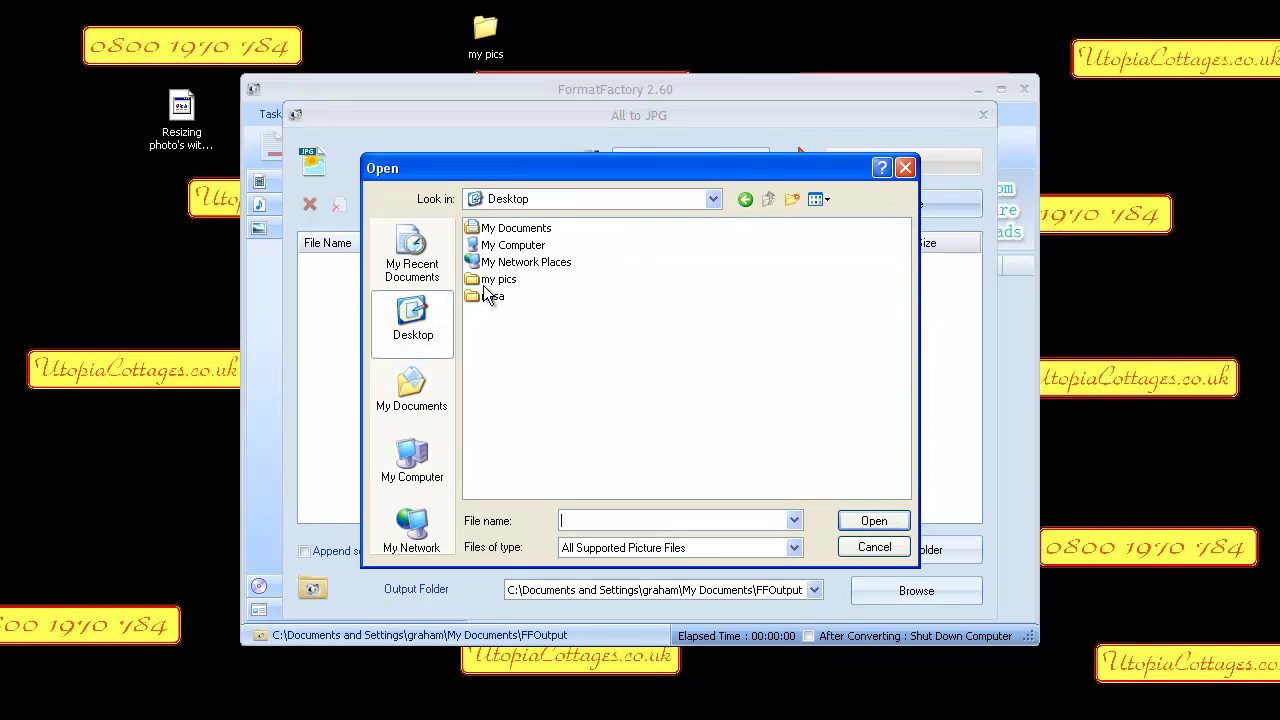
pyautogui.click(490, 284)
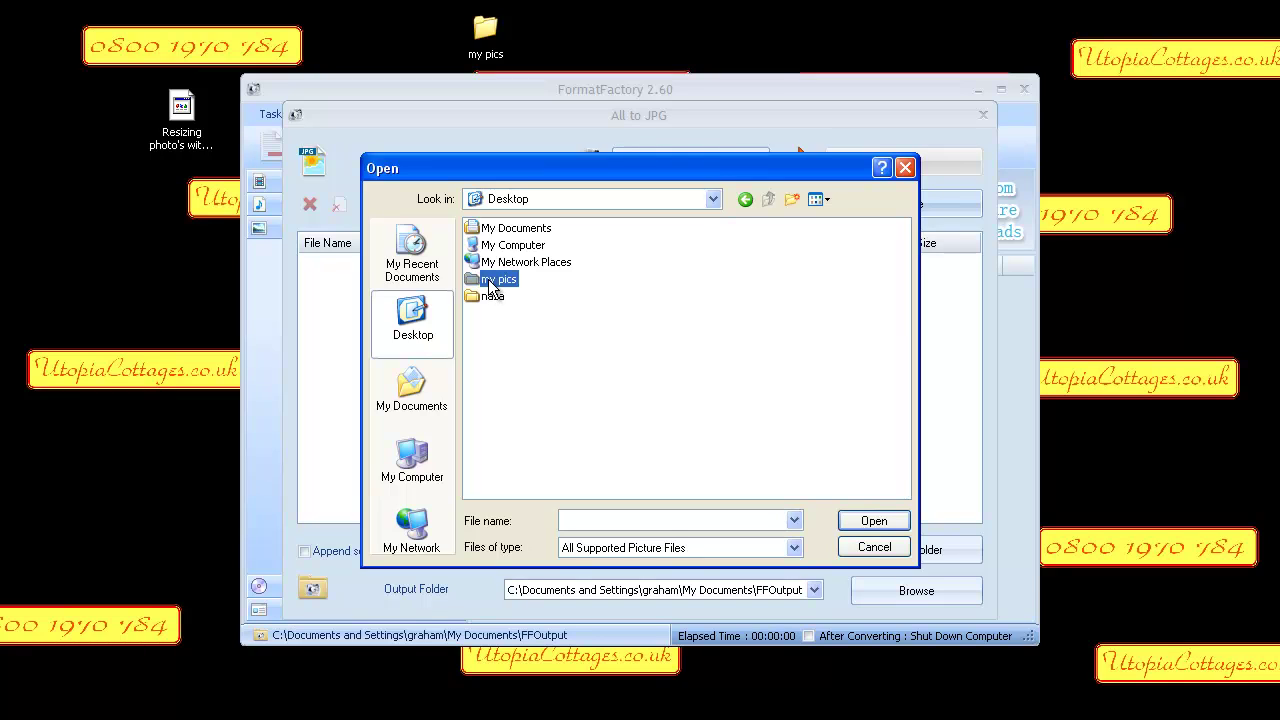
pyautogui.click(880, 519)
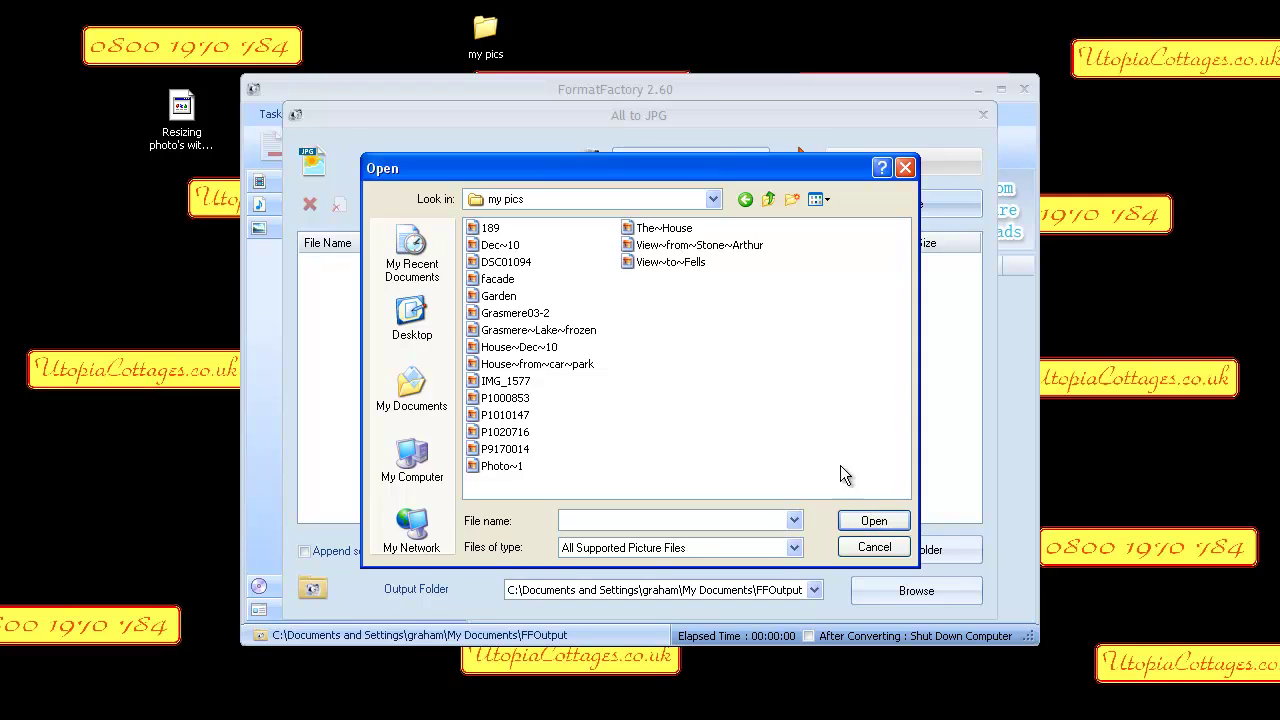
pyautogui.click(491, 229)
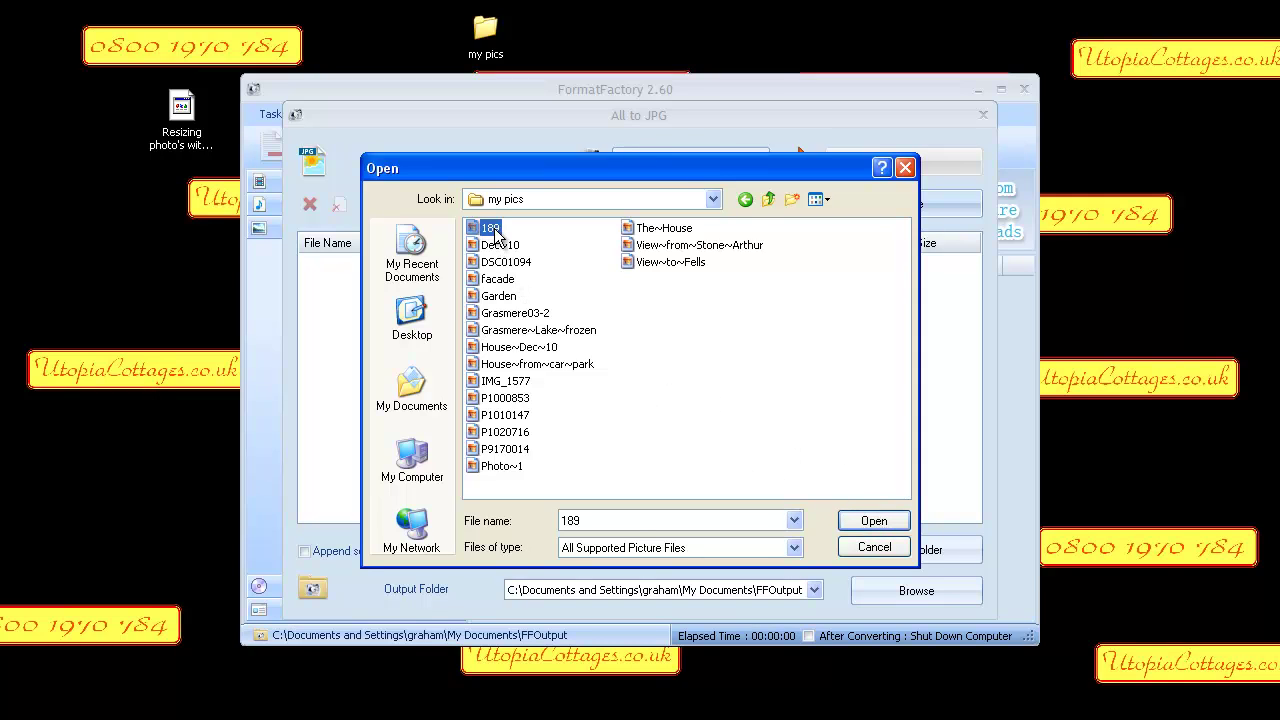
pyautogui.keyDown('shift'); pyautogui.click(634, 265); pyautogui.keyUp('shift')
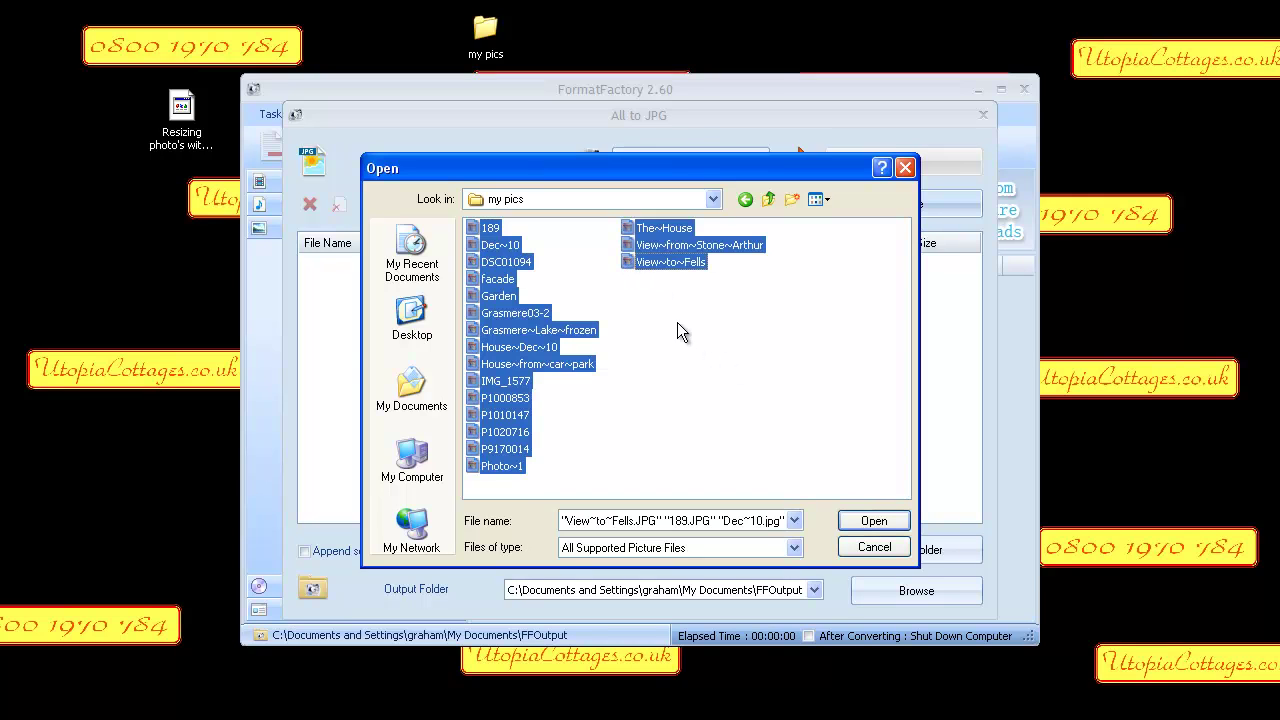
pyautogui.click(866, 522)
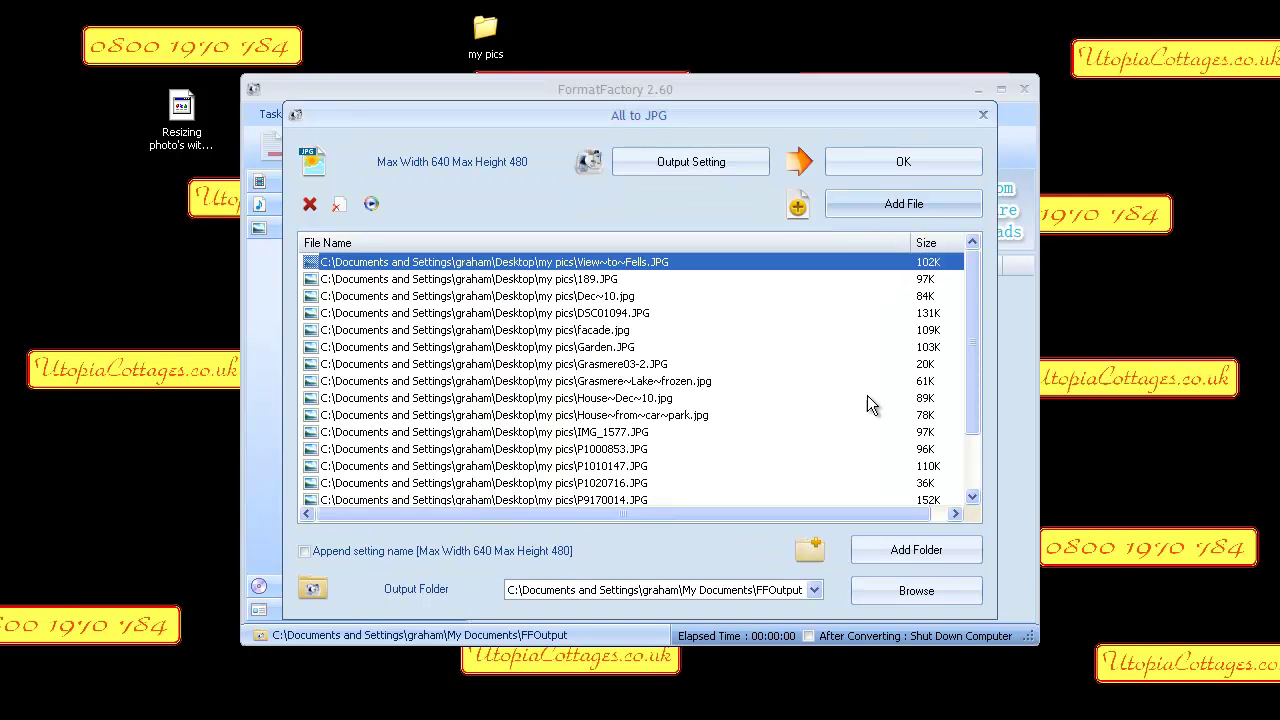
# - Limit the JPG output to 640×480 and queue all 18 photos as All to JPG tasks
pyautogui.moveTo(971, 266); pyautogui.dragTo(975, 369)
pyautogui.moveTo(967, 316); pyautogui.dragTo(967, 274)
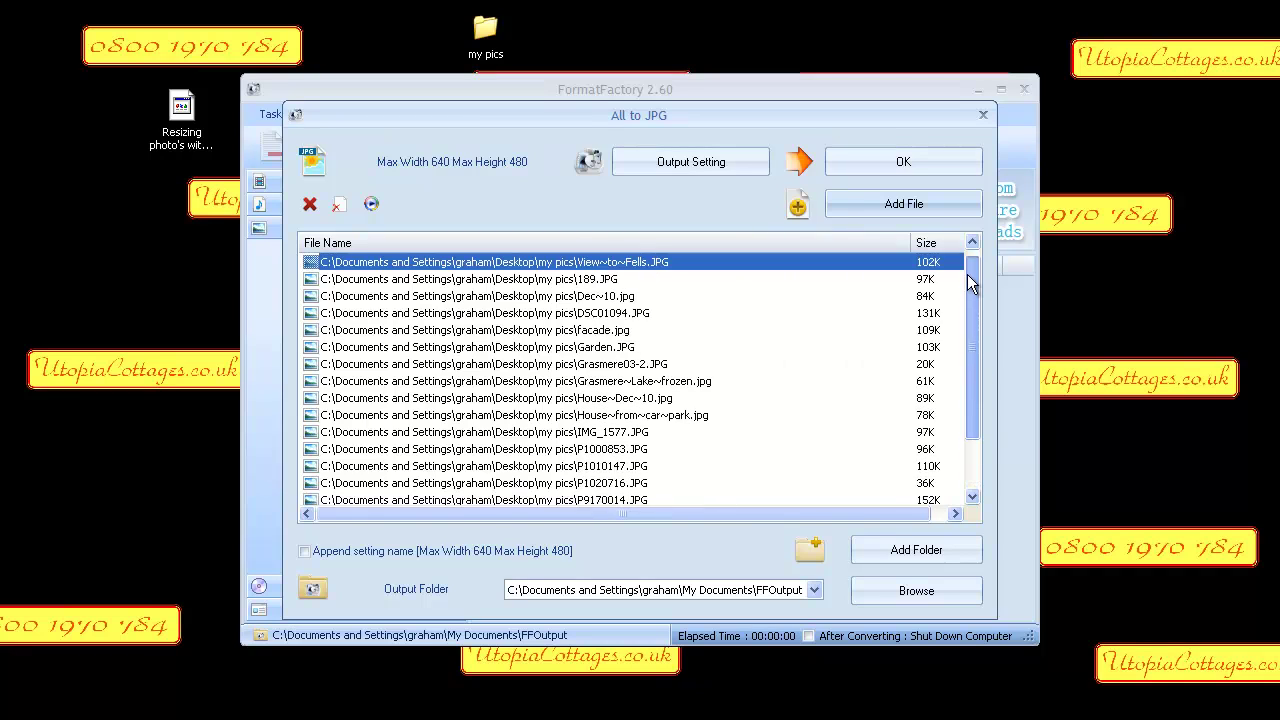
pyautogui.click(688, 163)
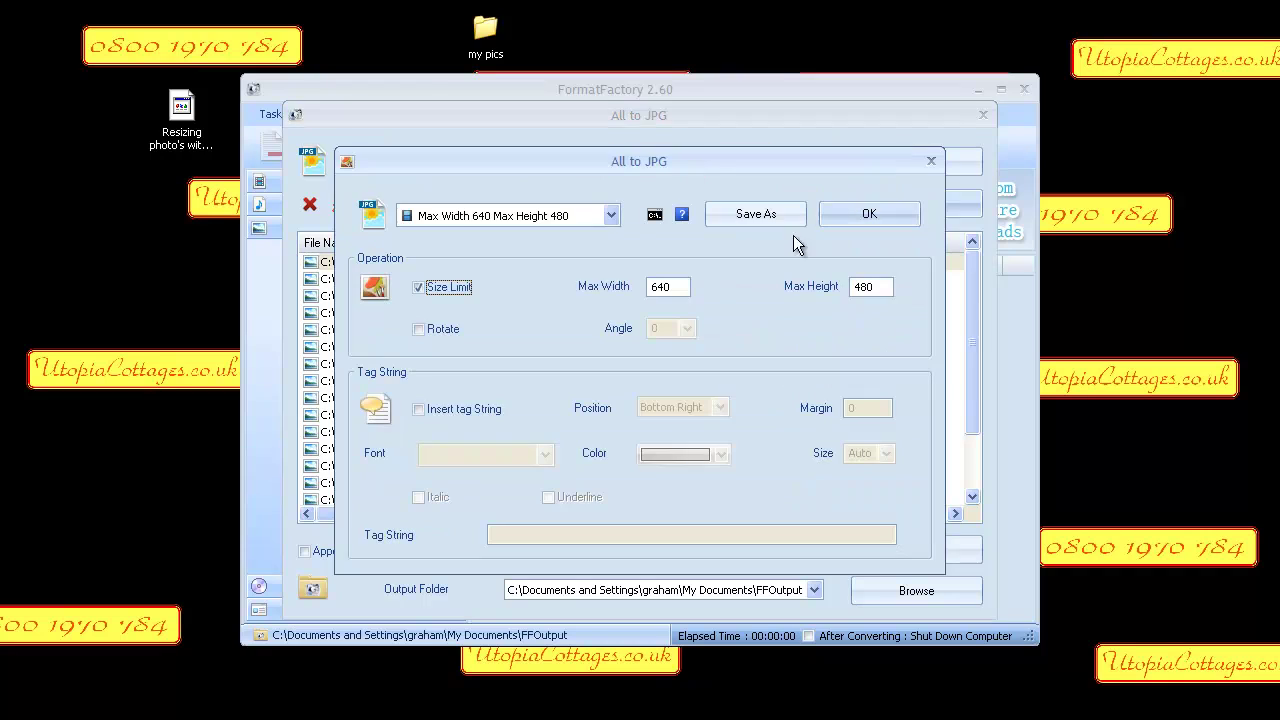
pyautogui.click(611, 216)
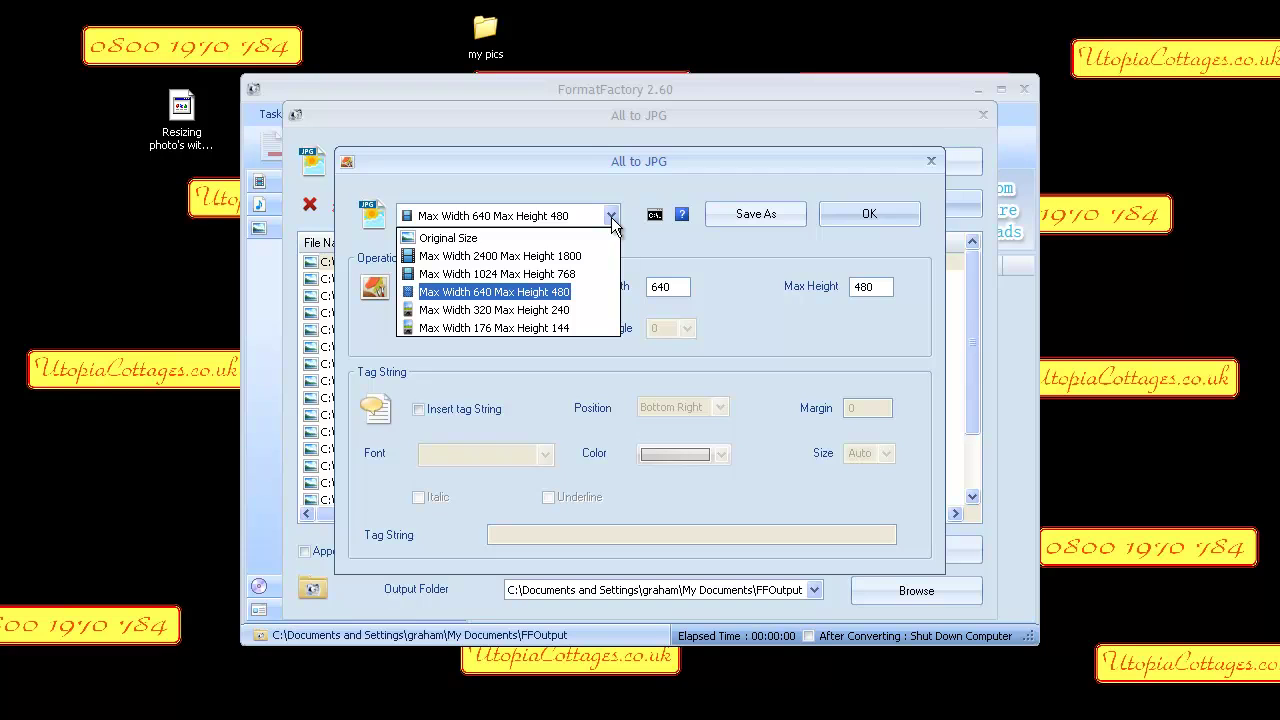
pyautogui.click(580, 292)
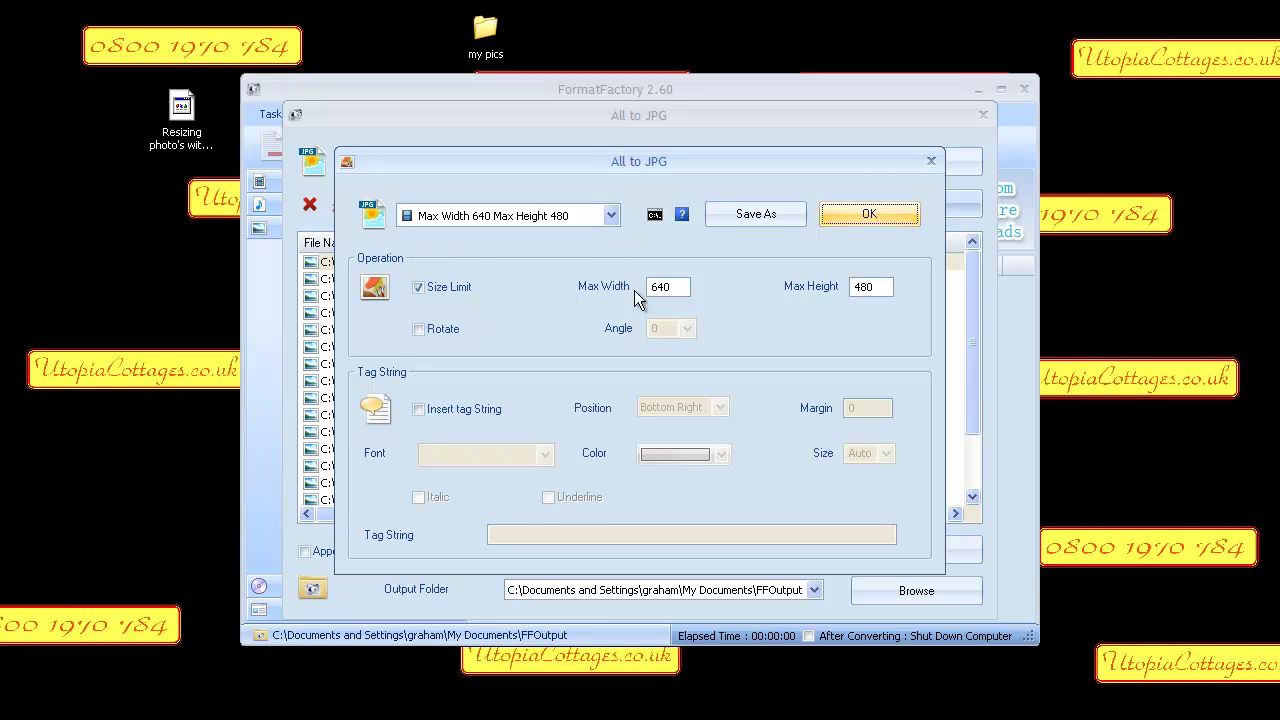
pyautogui.click(896, 218)
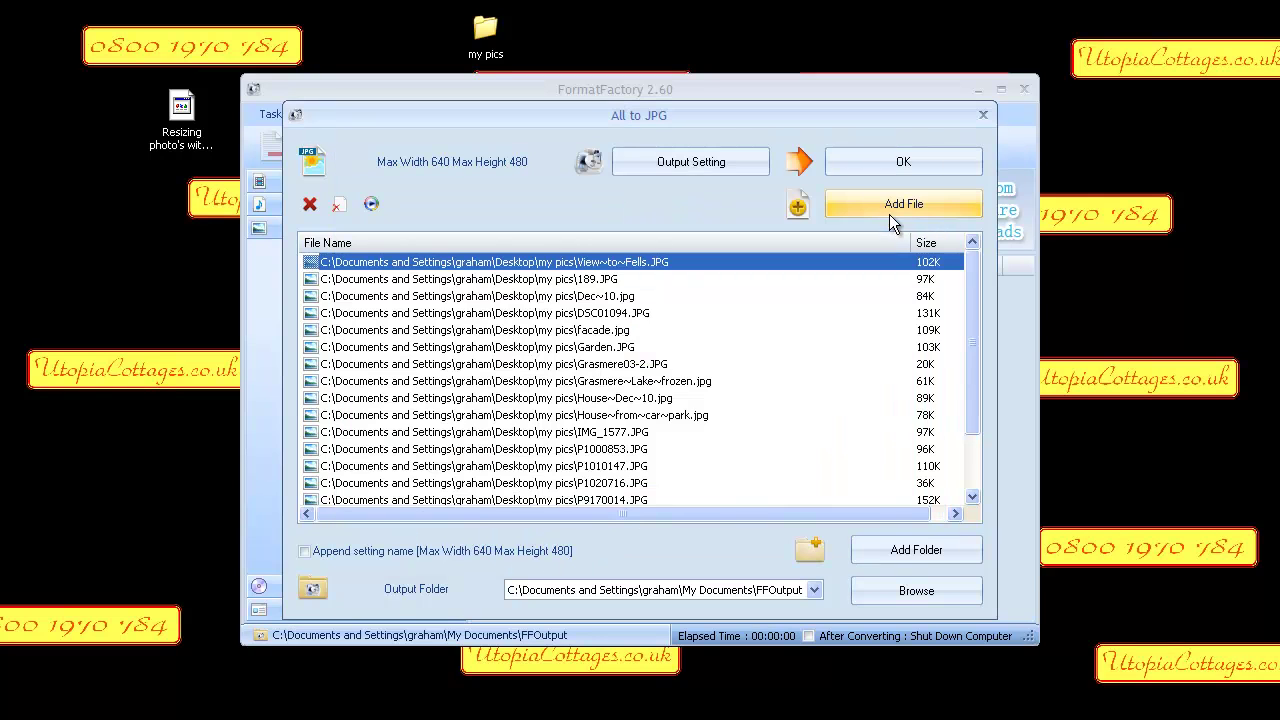
pyautogui.click(909, 167)
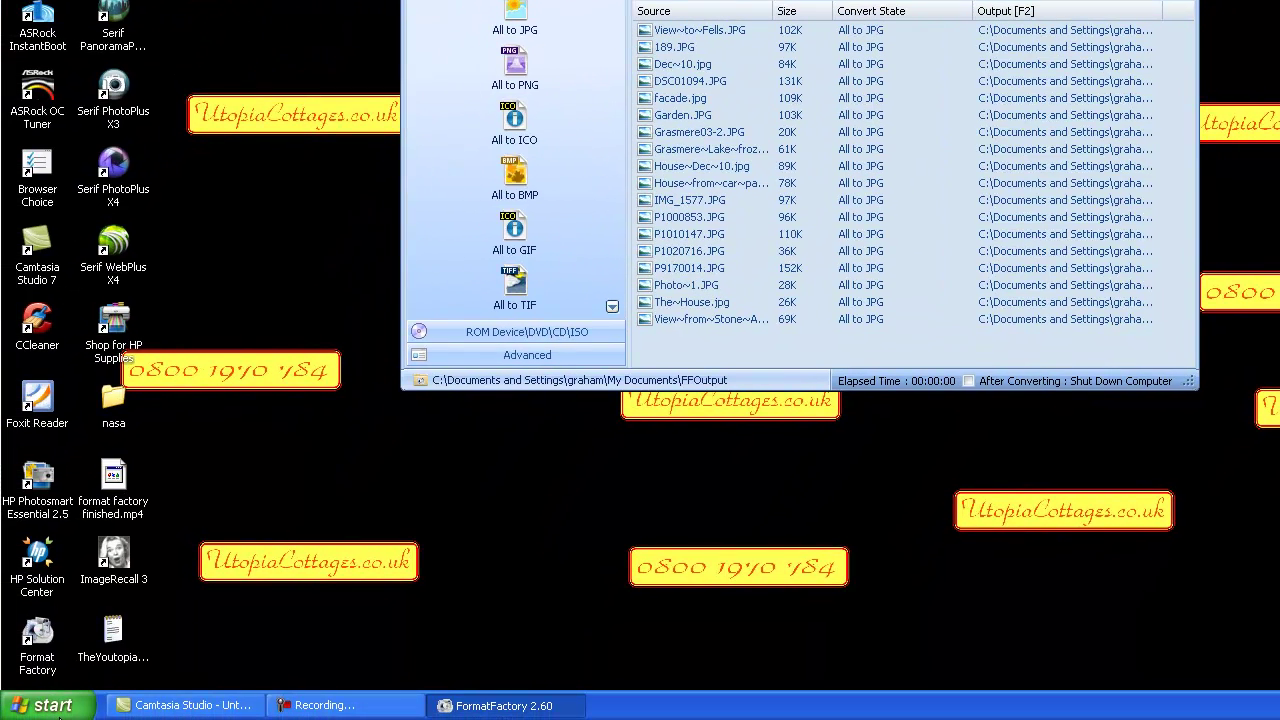
# - Open the FFOutput folder from My Documents
pyautogui.click(45, 708)
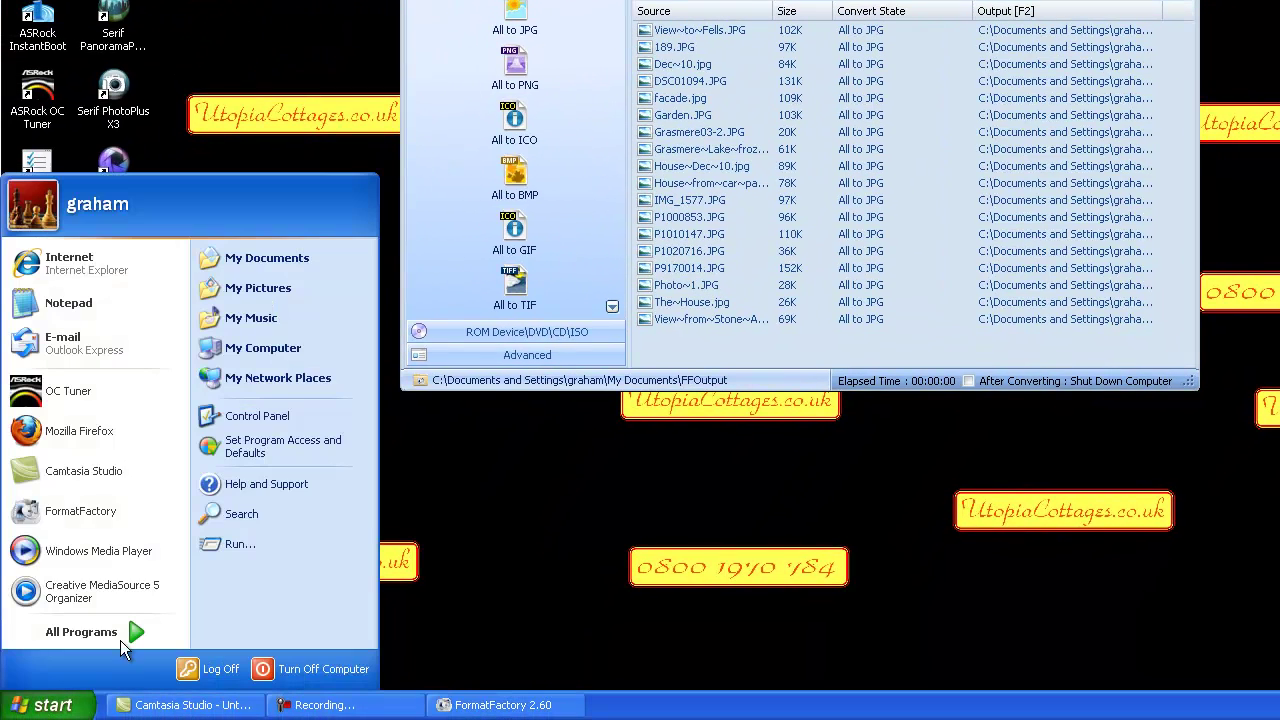
pyautogui.click(240, 262)
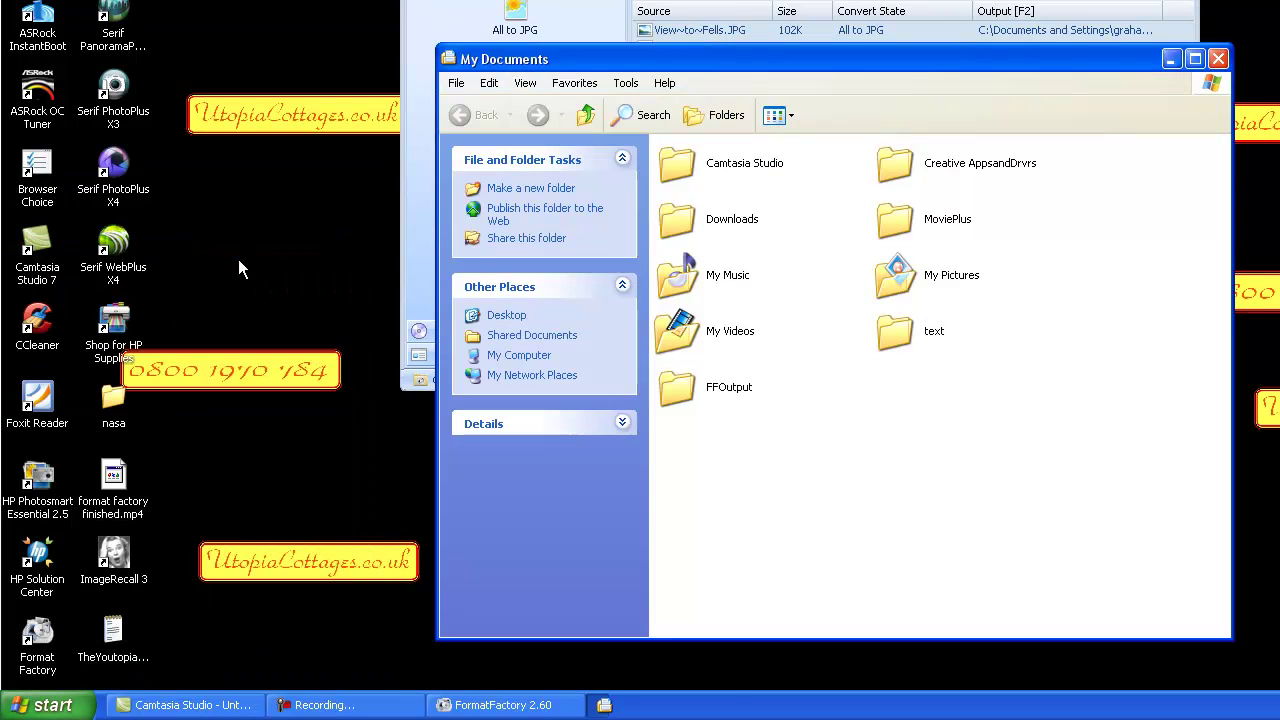
pyautogui.rightClick(680, 386)
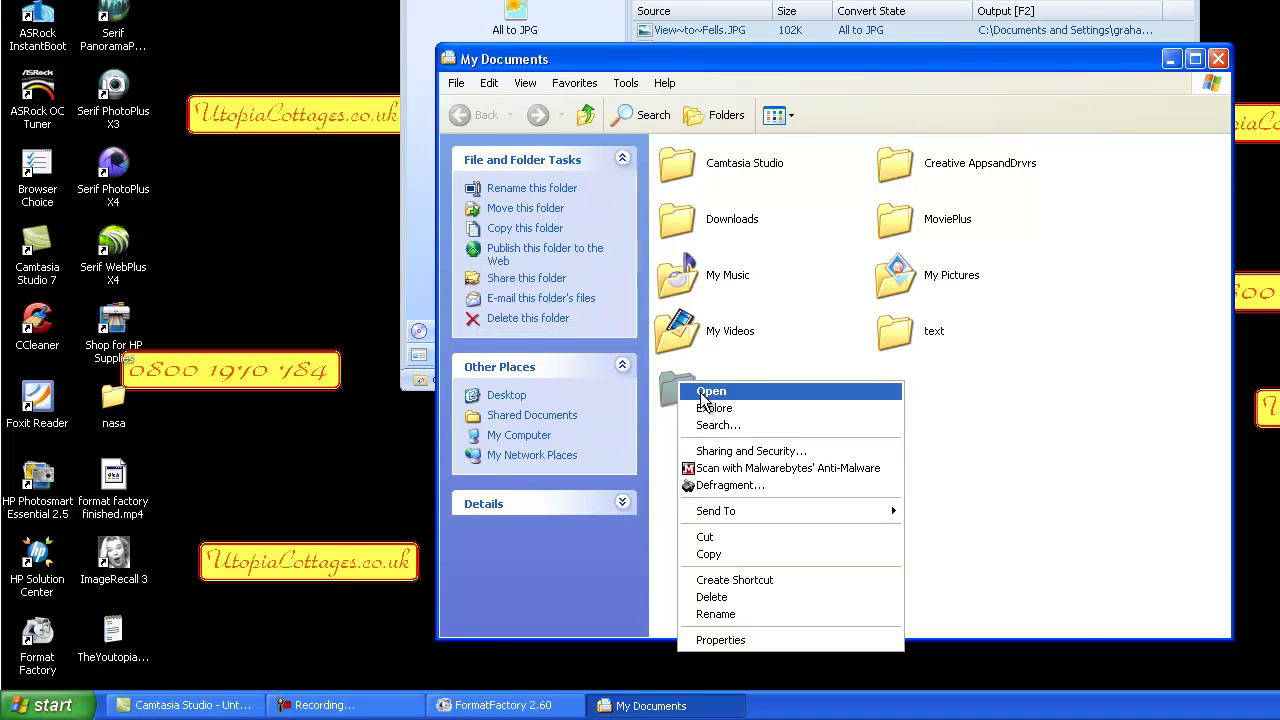
pyautogui.click(708, 392)
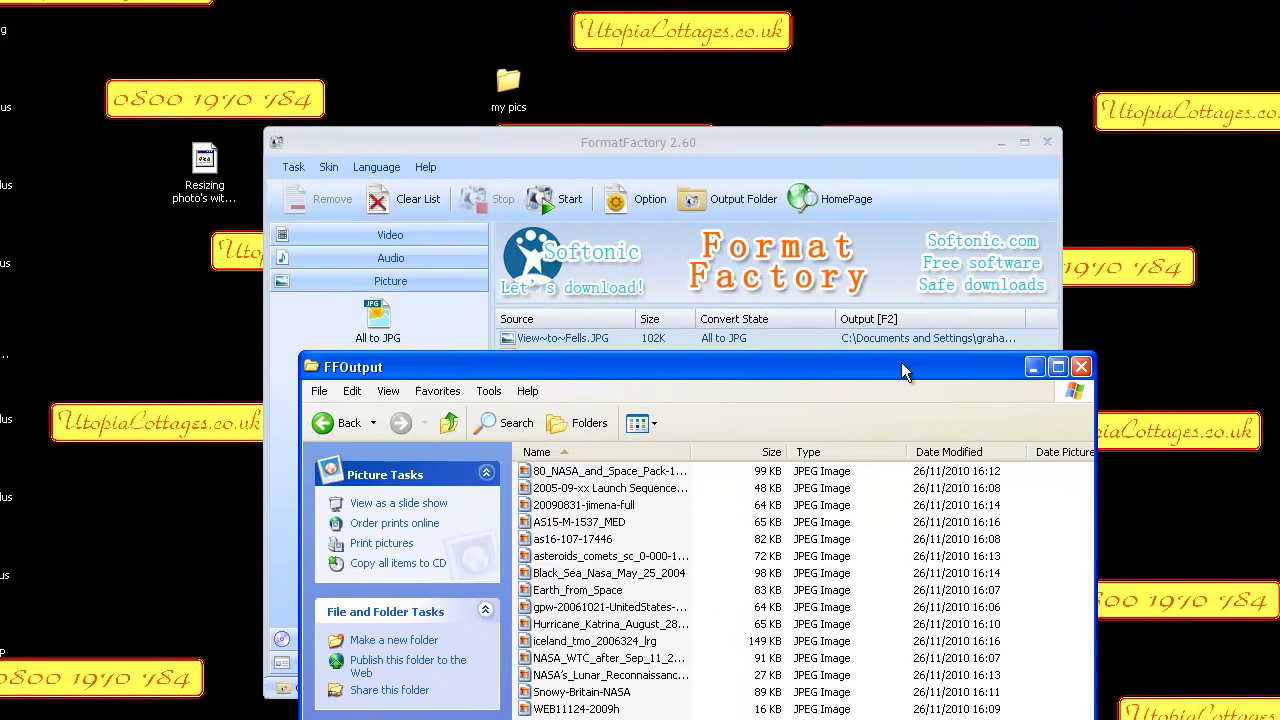
pyautogui.moveTo(901, 370); pyautogui.dragTo(841, 72)
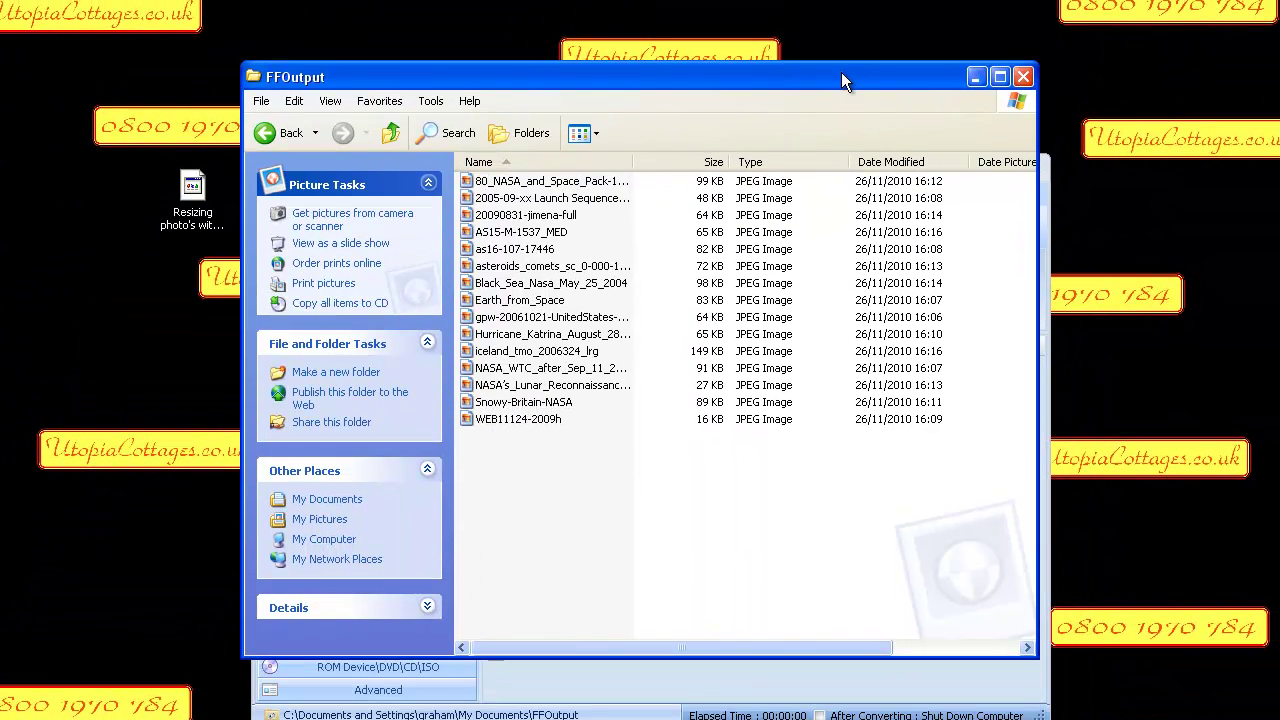
# - Delete all 15 old JPEG images in FFOutput to the Recycle Bin
pyautogui.click(495, 181)
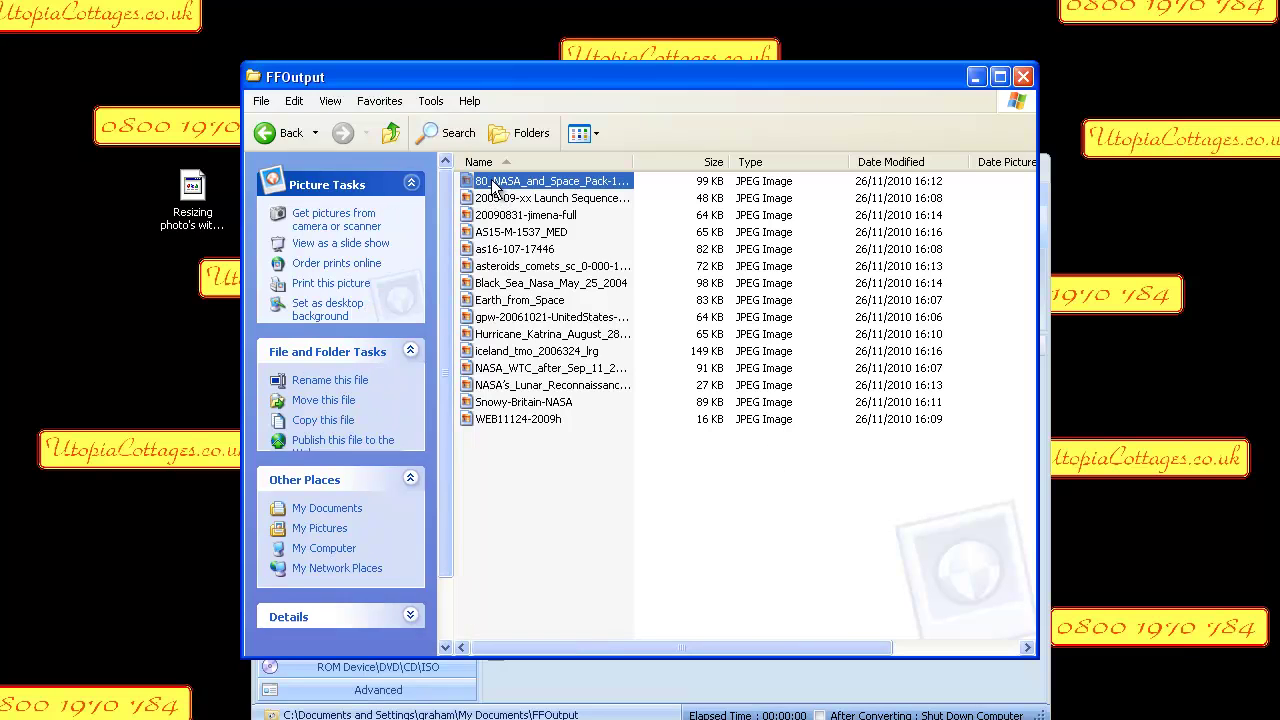
pyautogui.keyDown('shift'); pyautogui.click(486, 420); pyautogui.keyUp('shift')
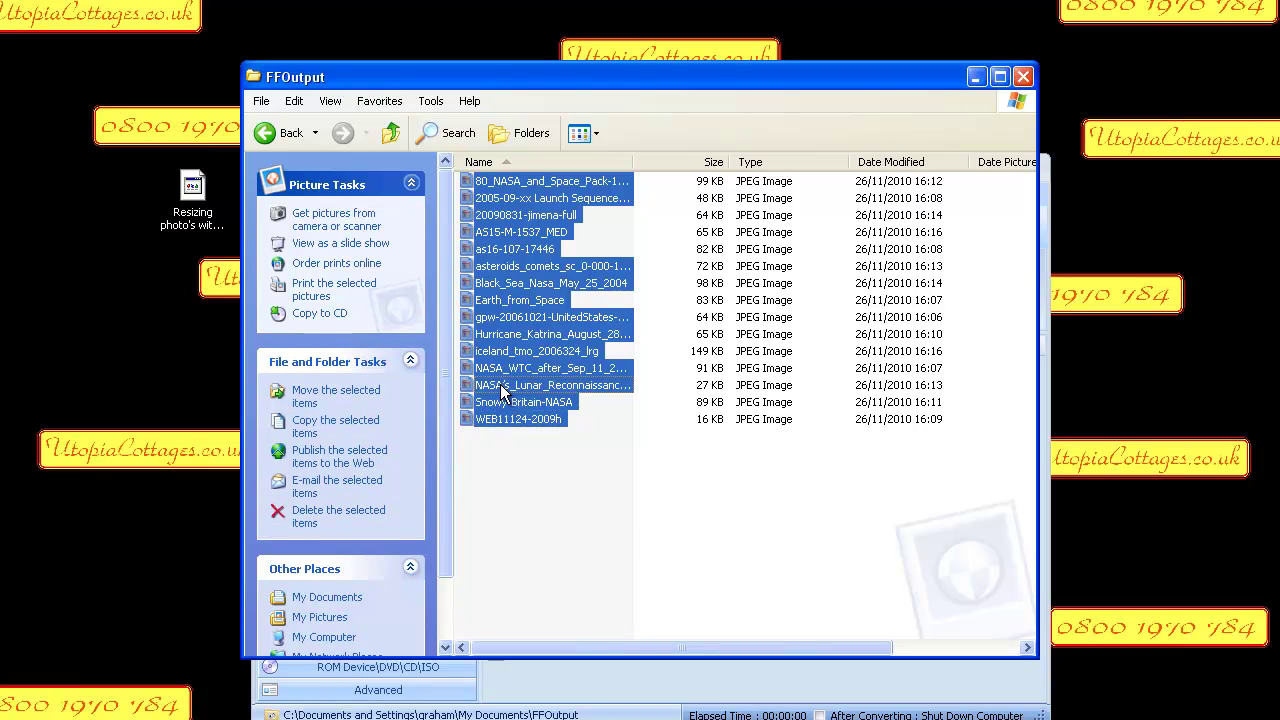
pyautogui.rightClick(502, 389)
pyautogui.click(640, 598)
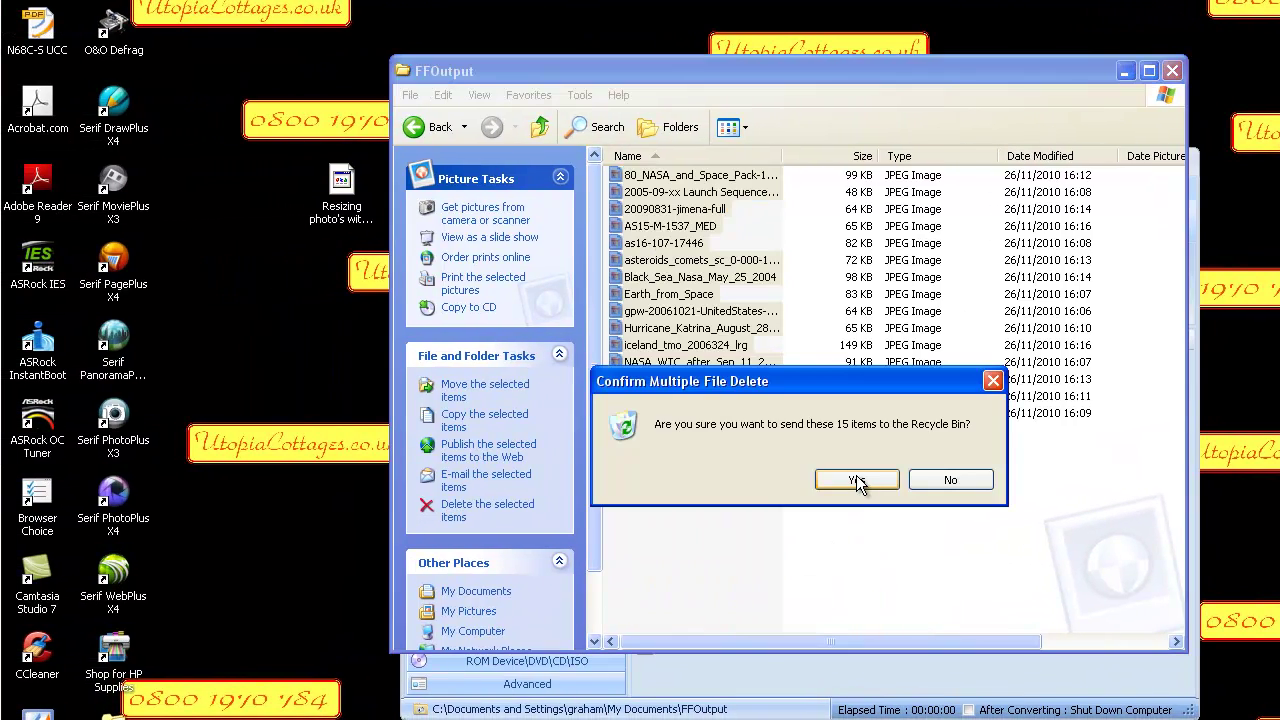
pyautogui.click(862, 482)
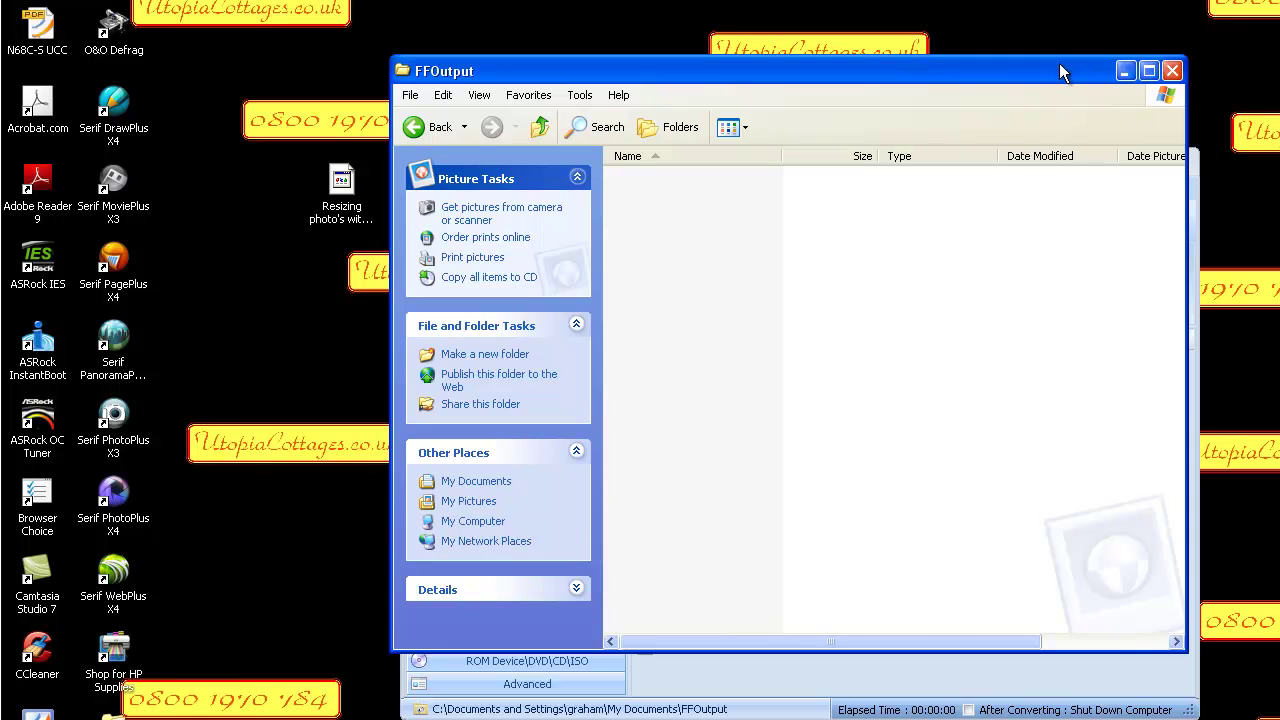
# - Run the All to JPG conversion of all listed photos
pyautogui.moveTo(1061, 72); pyautogui.dragTo(700, 535)
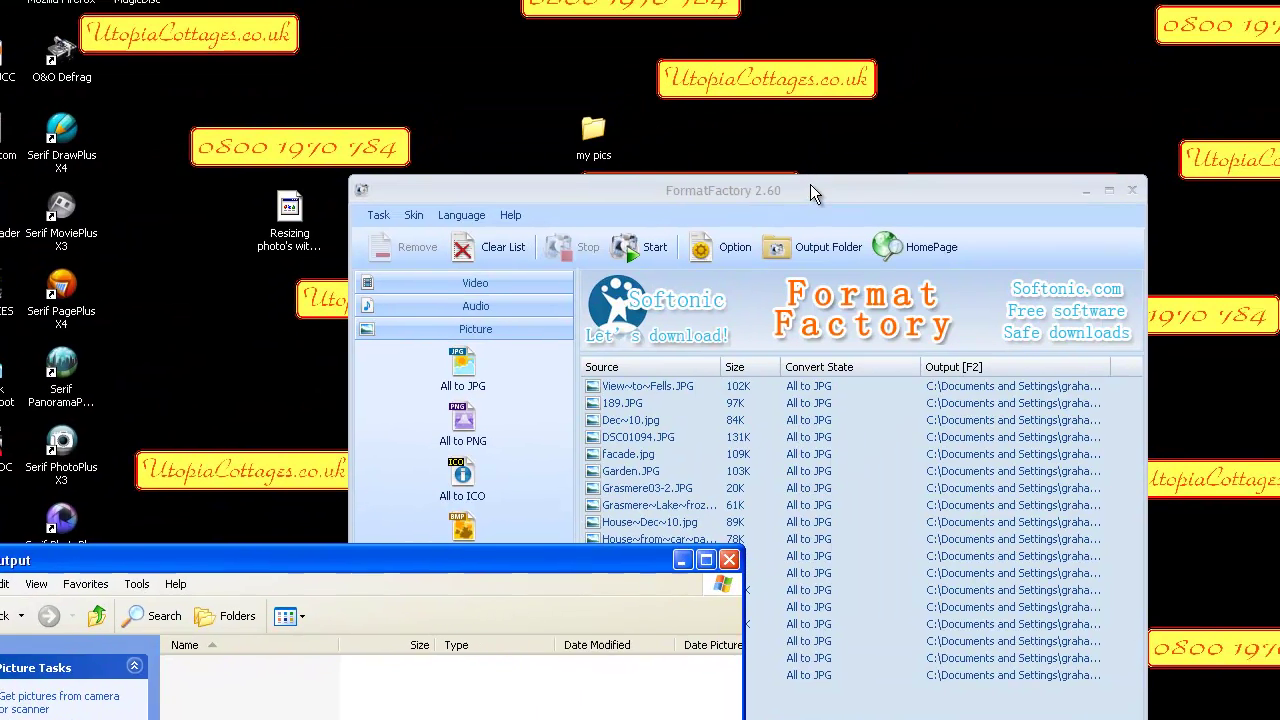
pyautogui.moveTo(810, 190); pyautogui.dragTo(885, 2)
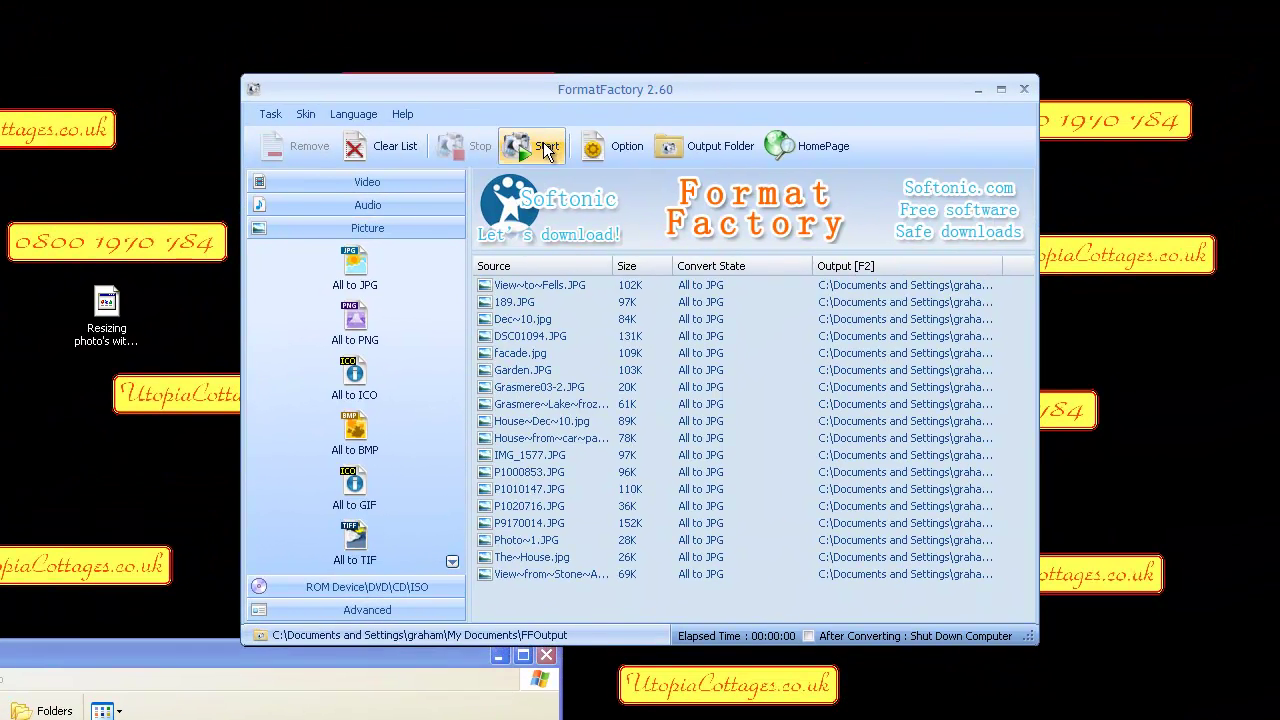
pyautogui.click(545, 148)
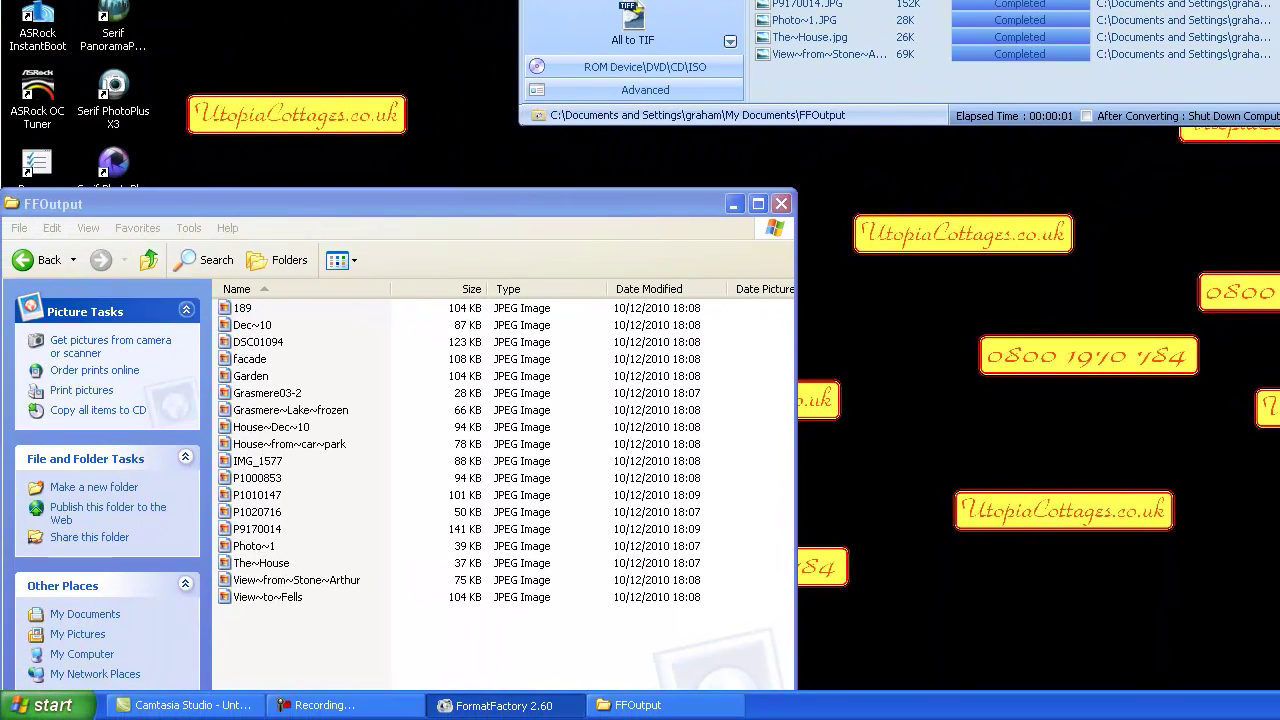
# - Review the converted JPGs in FFOutput, then close FFOutput and Format Factory
pyautogui.moveTo(474, 210); pyautogui.dragTo(553, 138)
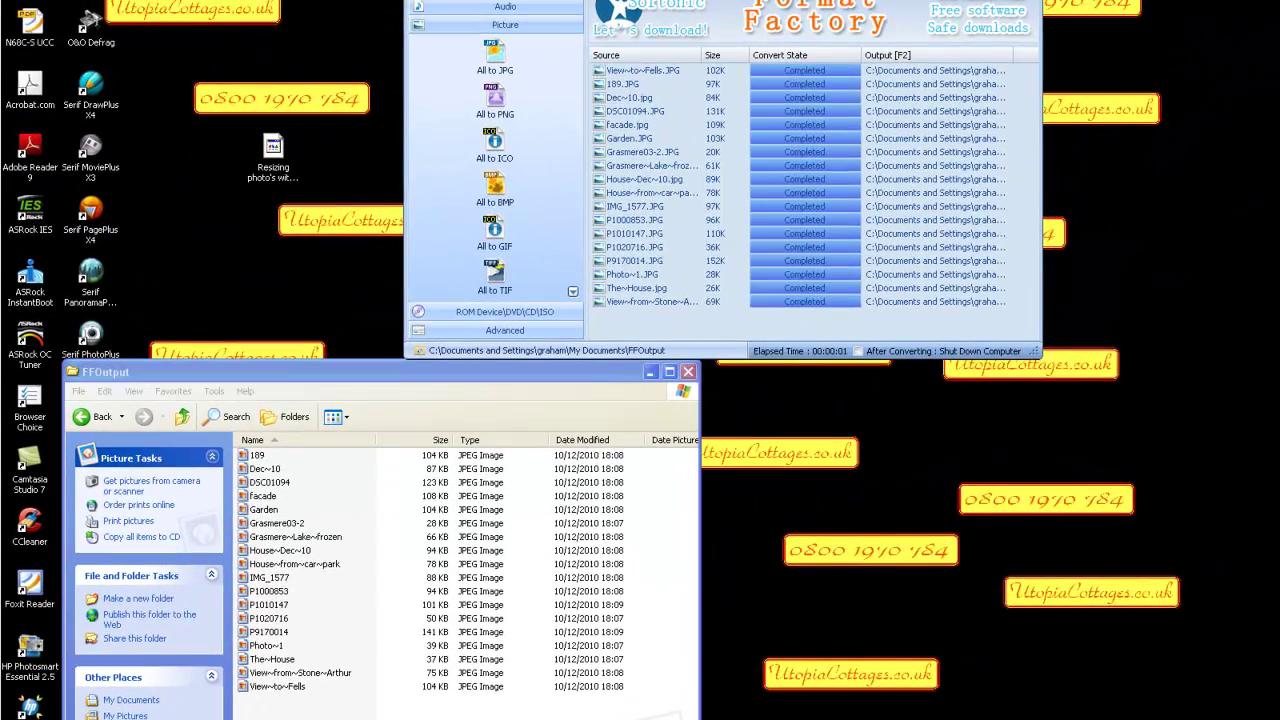
pyautogui.click(307, 358)
pyautogui.moveTo(304, 379); pyautogui.dragTo(361, 264)
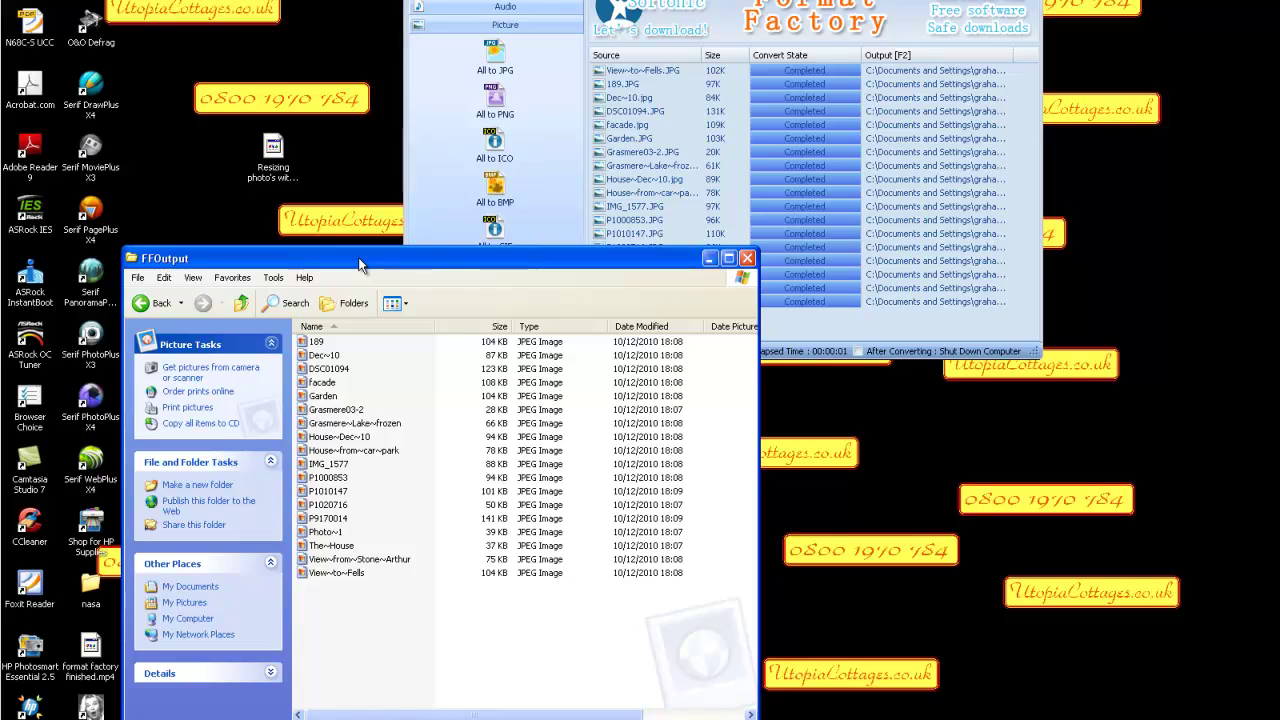
pyautogui.moveTo(360, 264); pyautogui.dragTo(375, 312)
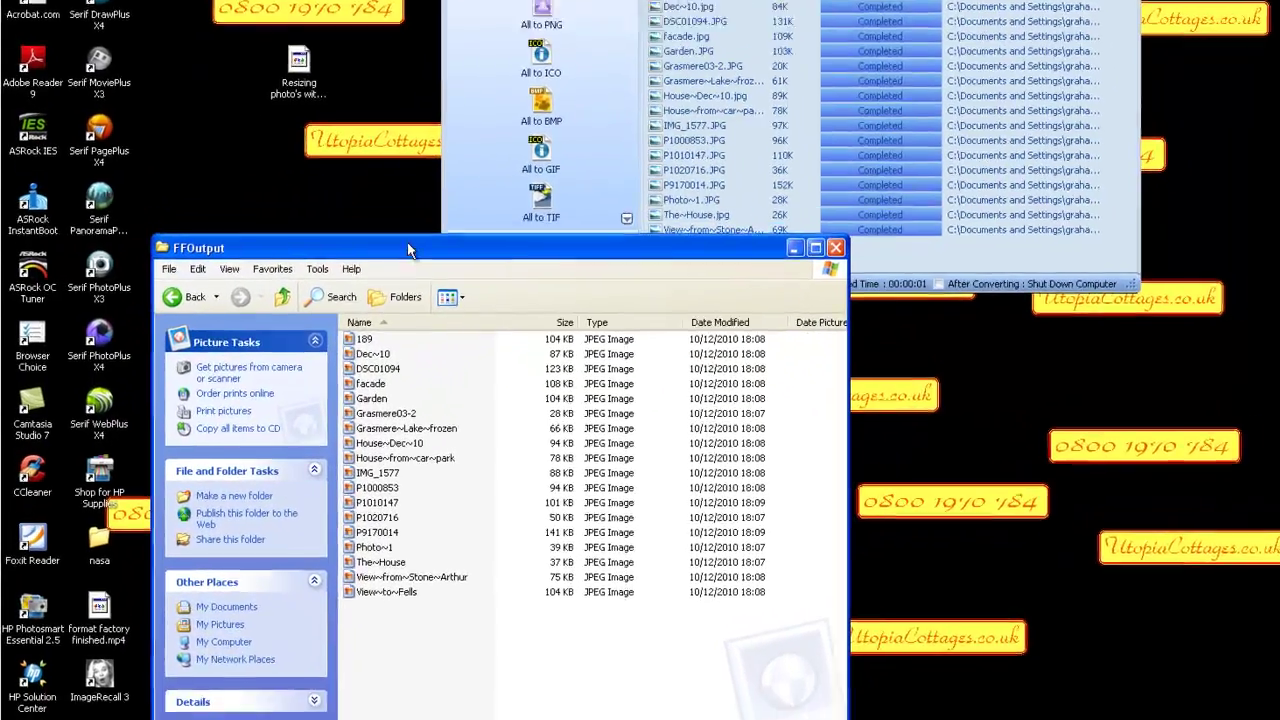
pyautogui.moveTo(407, 242); pyautogui.dragTo(389, 200)
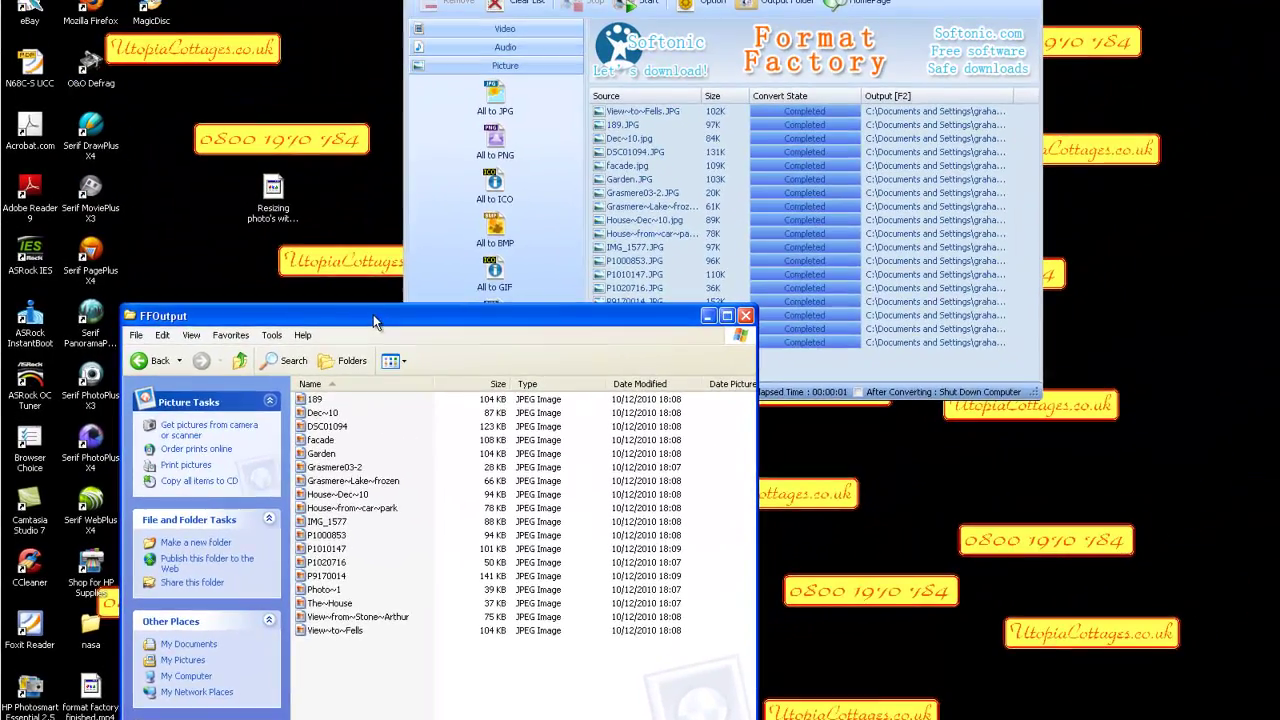
pyautogui.moveTo(466, 75); pyautogui.dragTo(524, 45)
pyautogui.moveTo(420, 290); pyautogui.dragTo(671, 172)
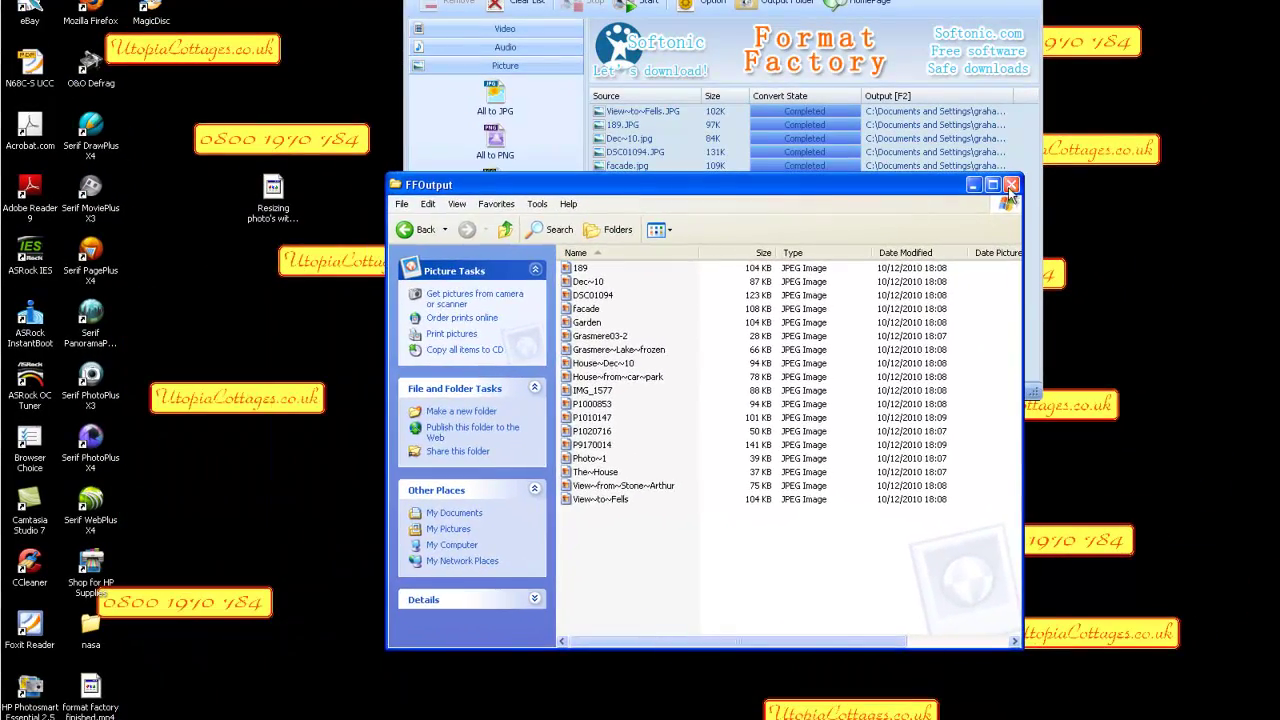
pyautogui.click(1020, 188)
pyautogui.click(1030, 0)
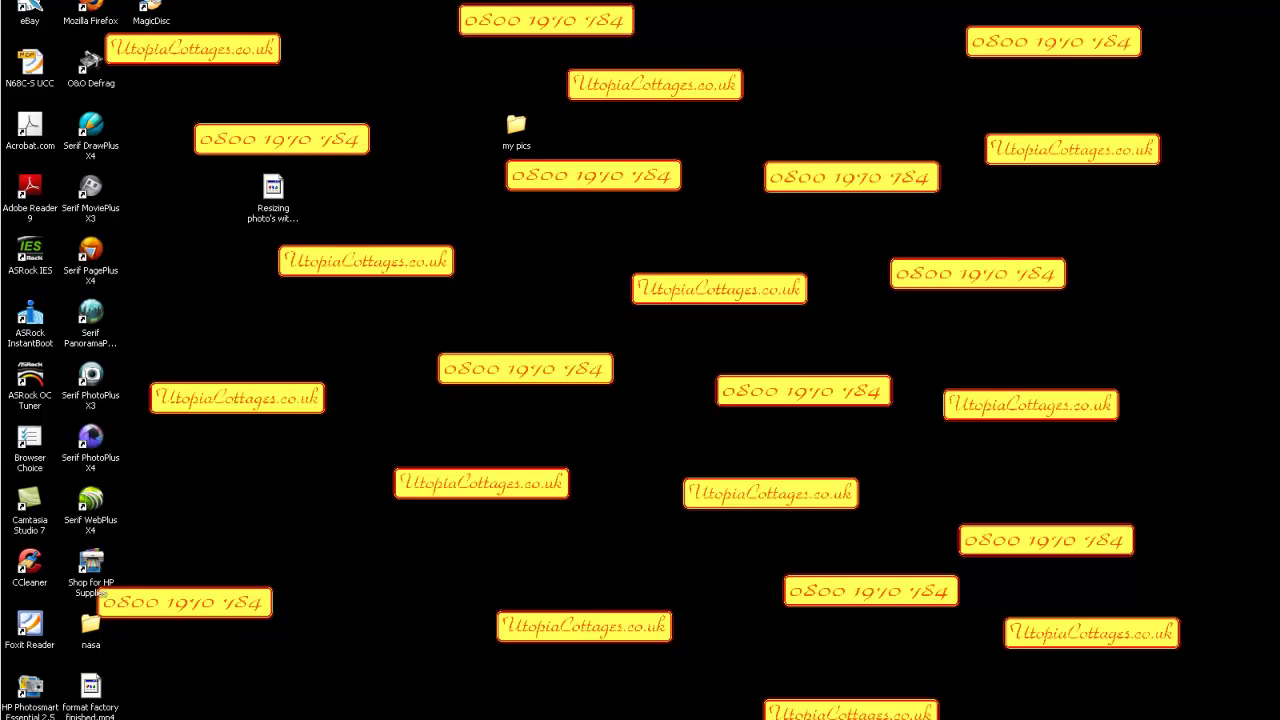
# - Launch Internet Explorer and search Google Images for 'lakes'
pyautogui.press('super')
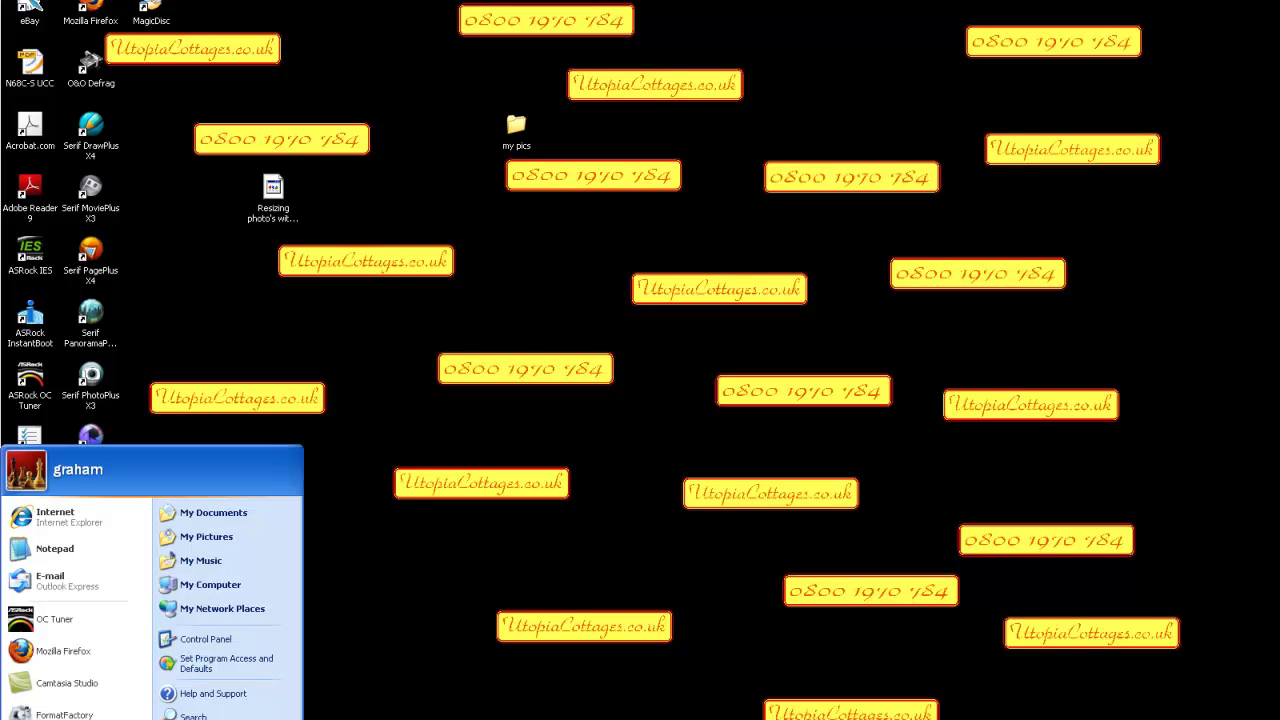
pyautogui.click(58, 517)
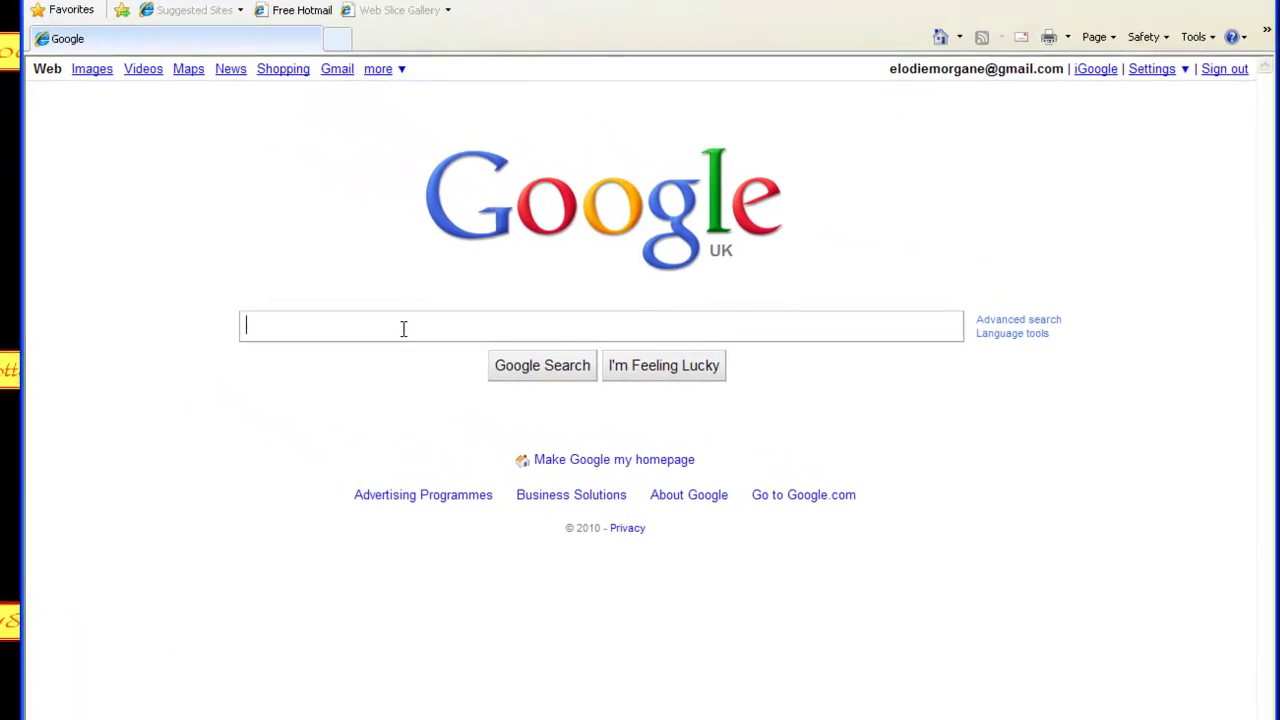
pyautogui.click(68, 63)
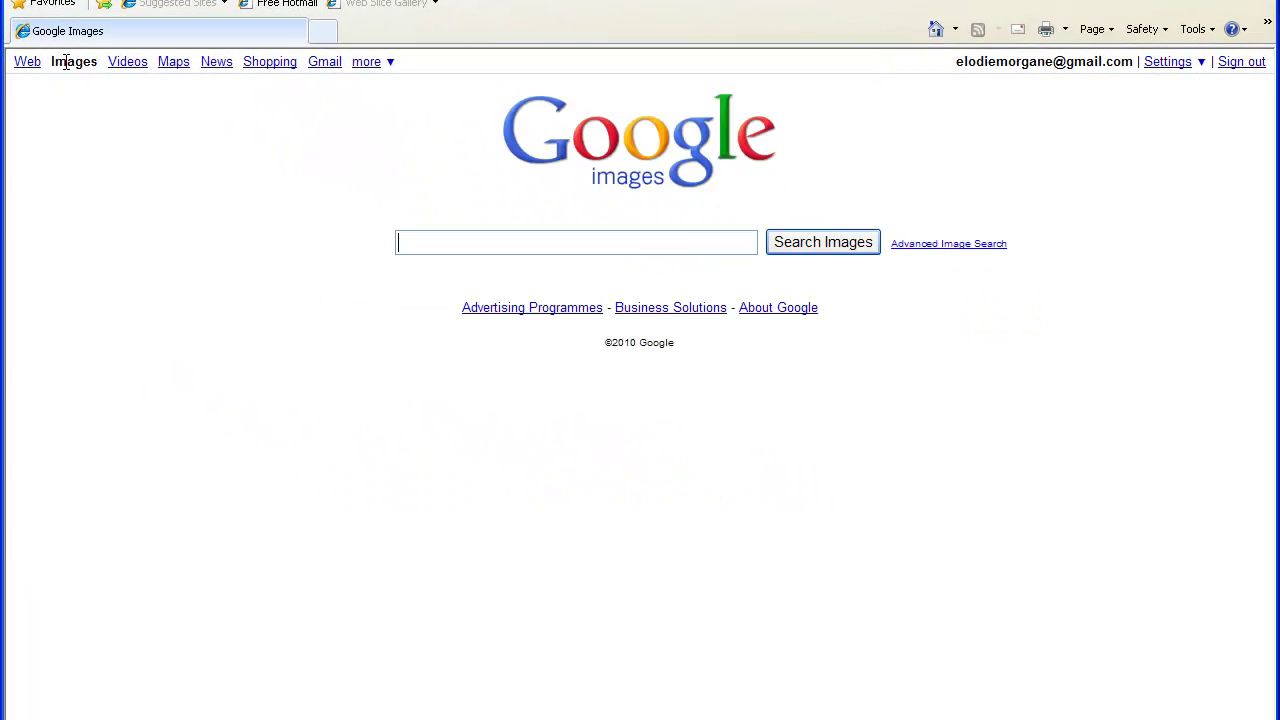
pyautogui.write('lakes')
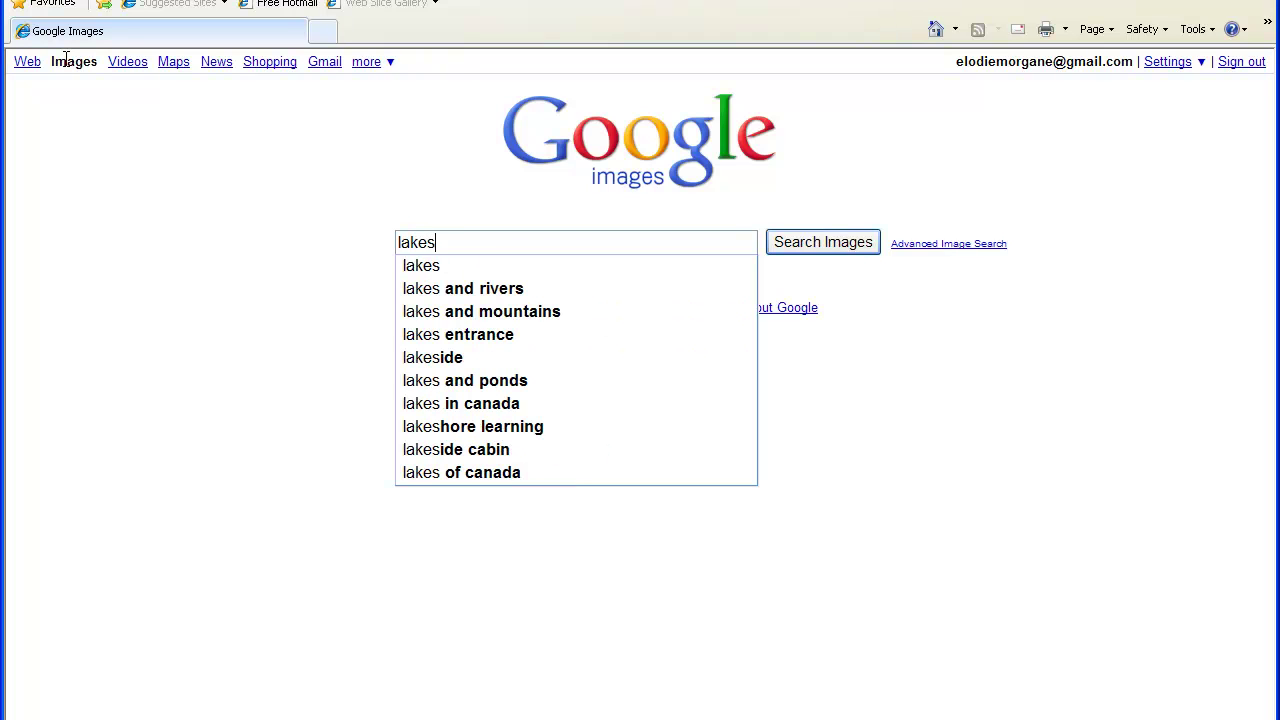
pyautogui.press('Return')
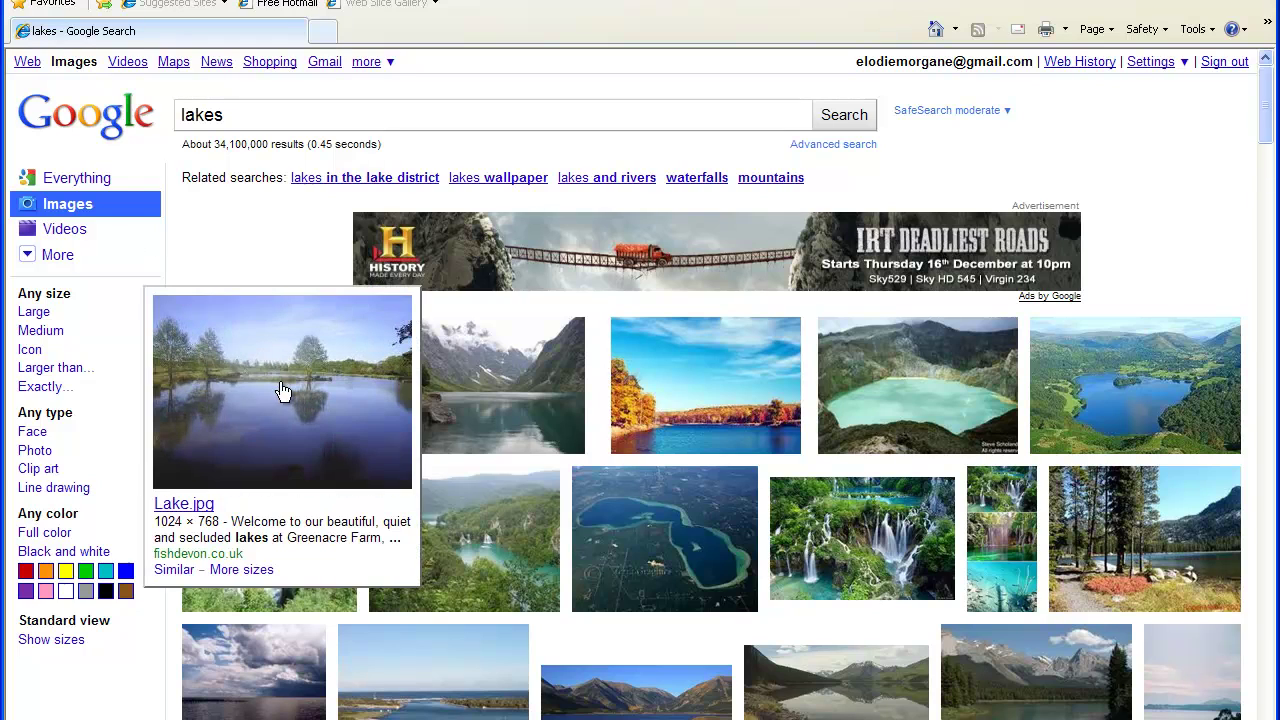
pyautogui.moveTo(270, 389)
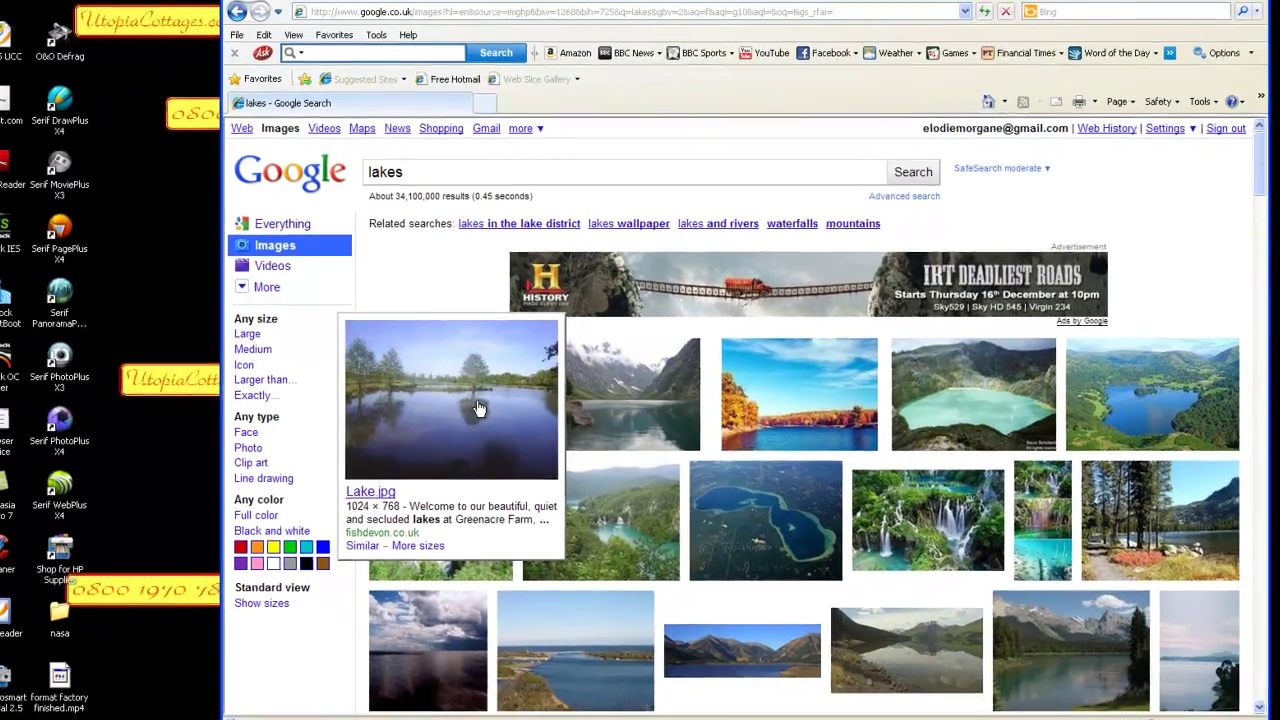
pyautogui.scroll(-3, 696, 426)
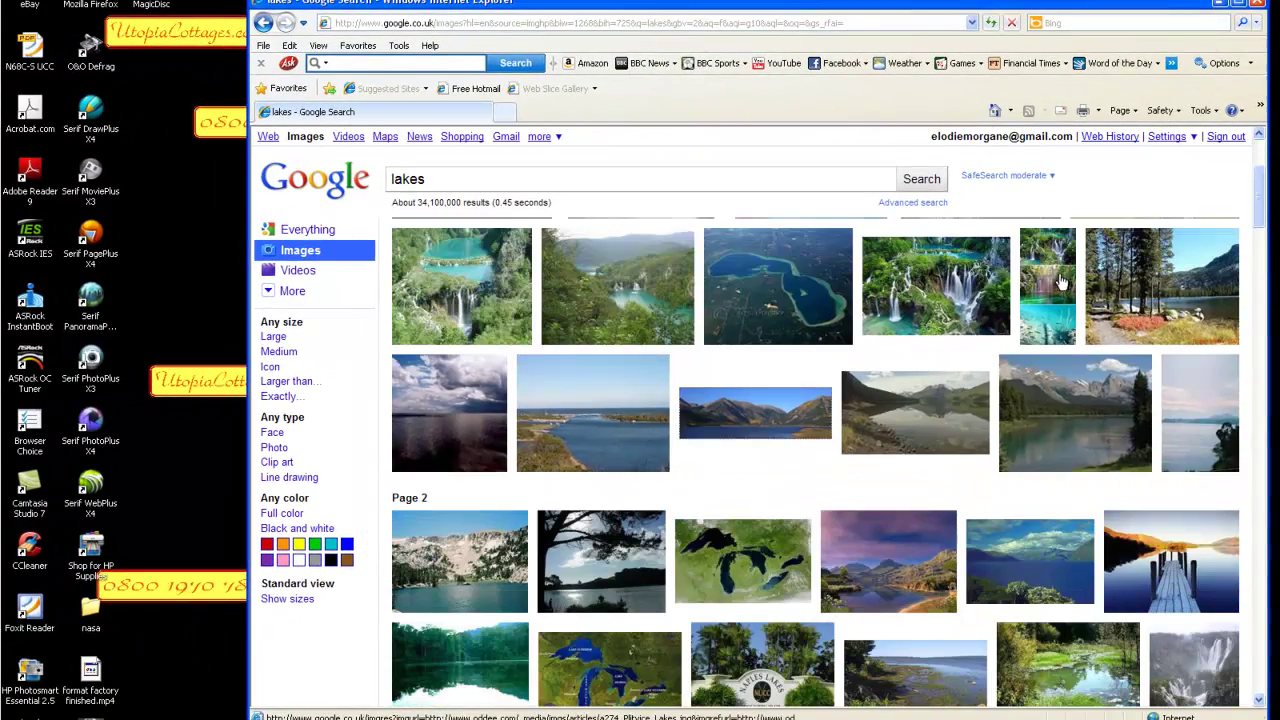
pyautogui.moveTo(1055, 290)
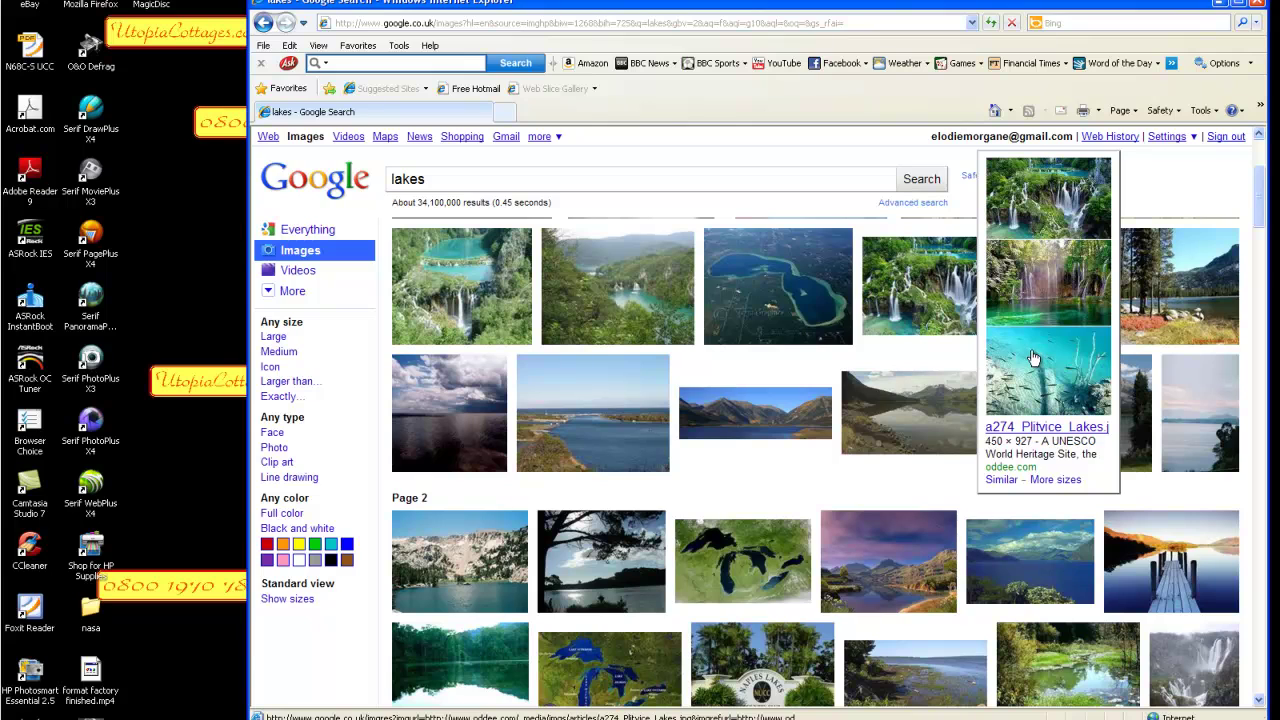
pyautogui.scroll(-2, 1027, 447)
pyautogui.scroll(-3, 1027, 447)
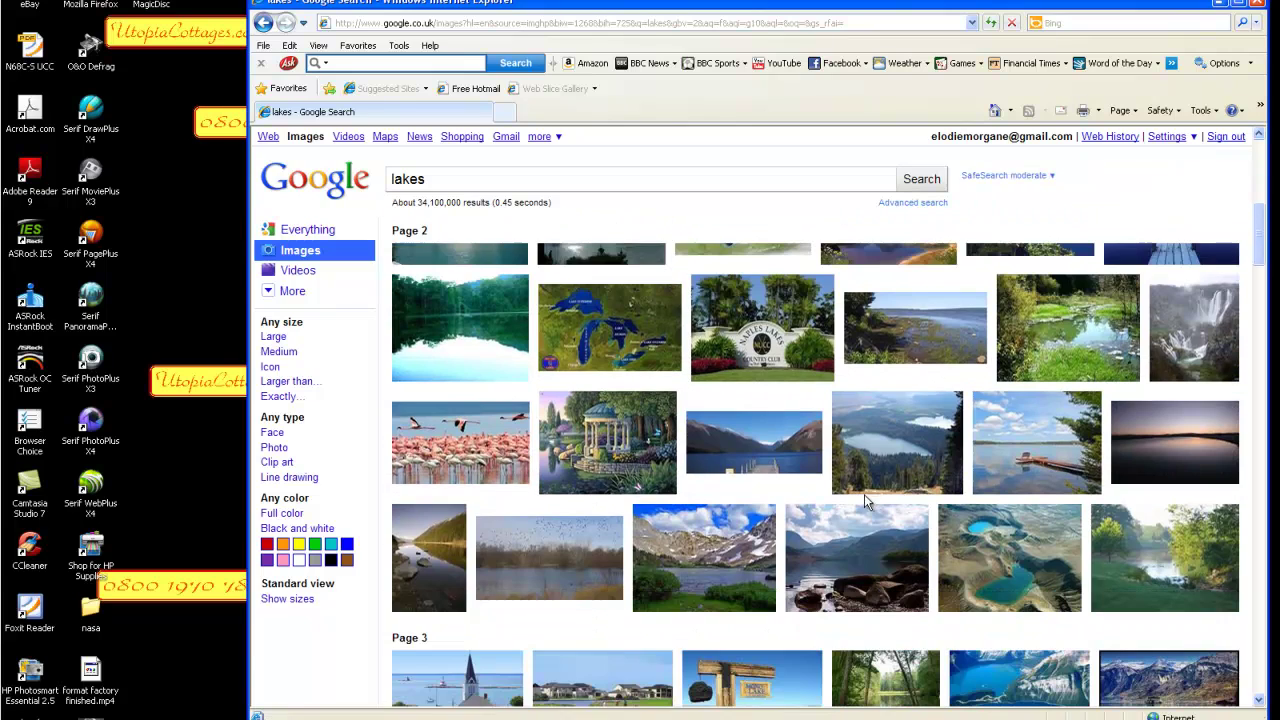
pyautogui.moveTo(790, 457)
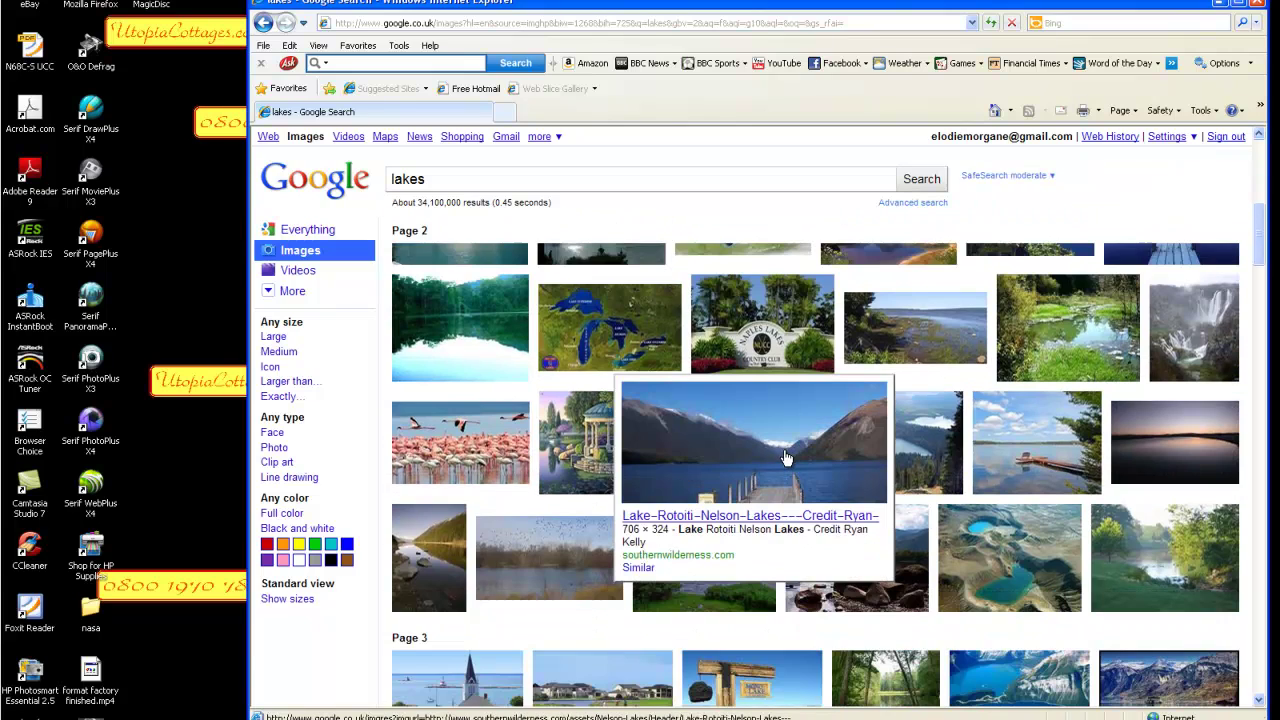
pyautogui.moveTo(990, 545)
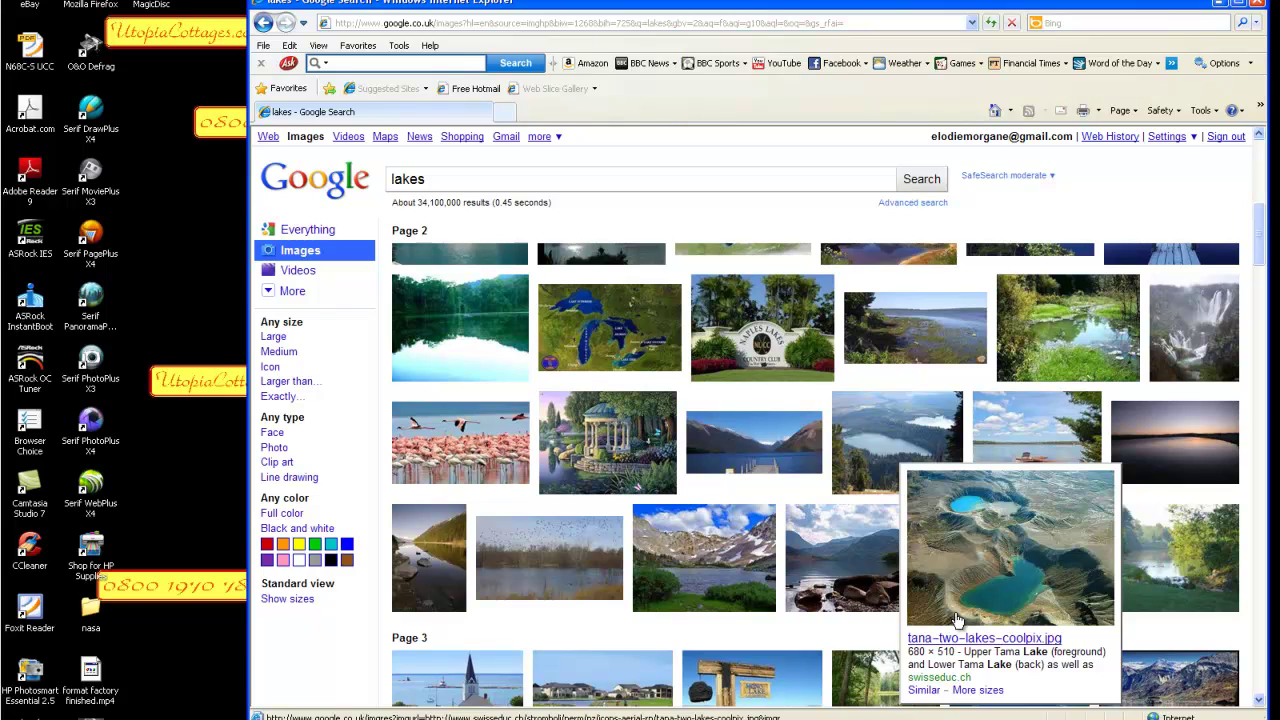
pyautogui.scroll(-3, 930, 600)
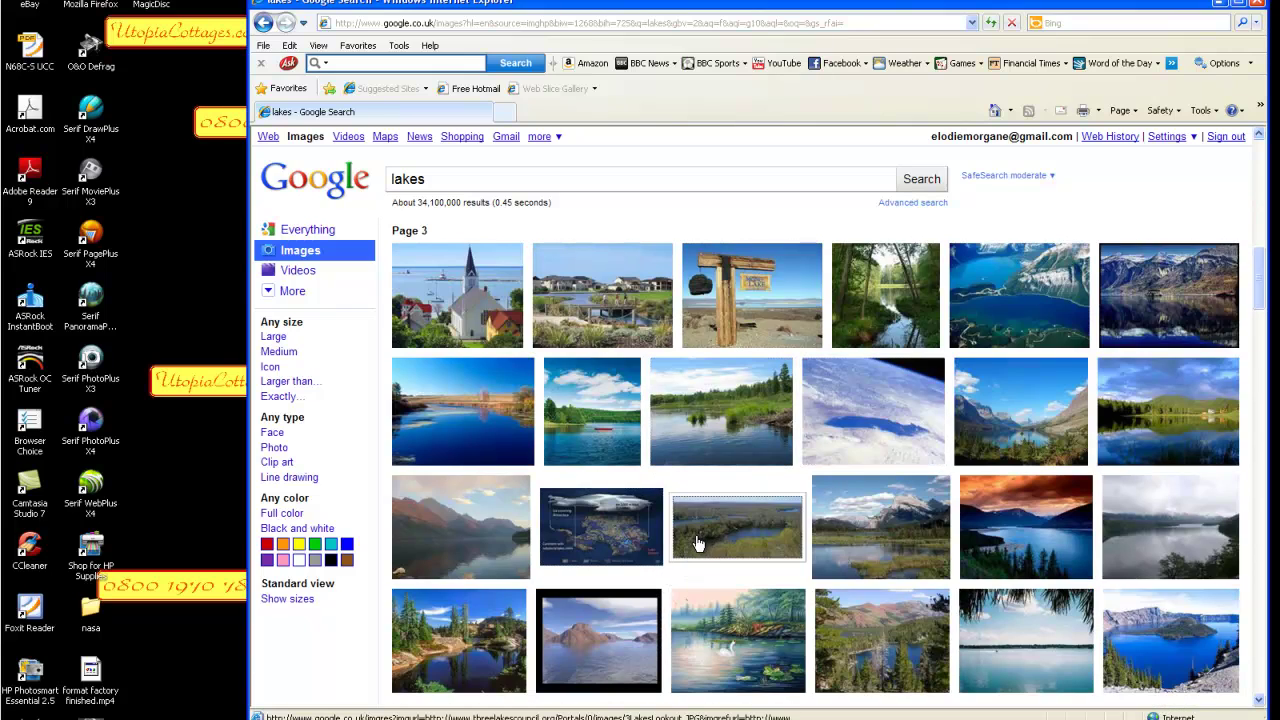
pyautogui.moveTo(698, 543)
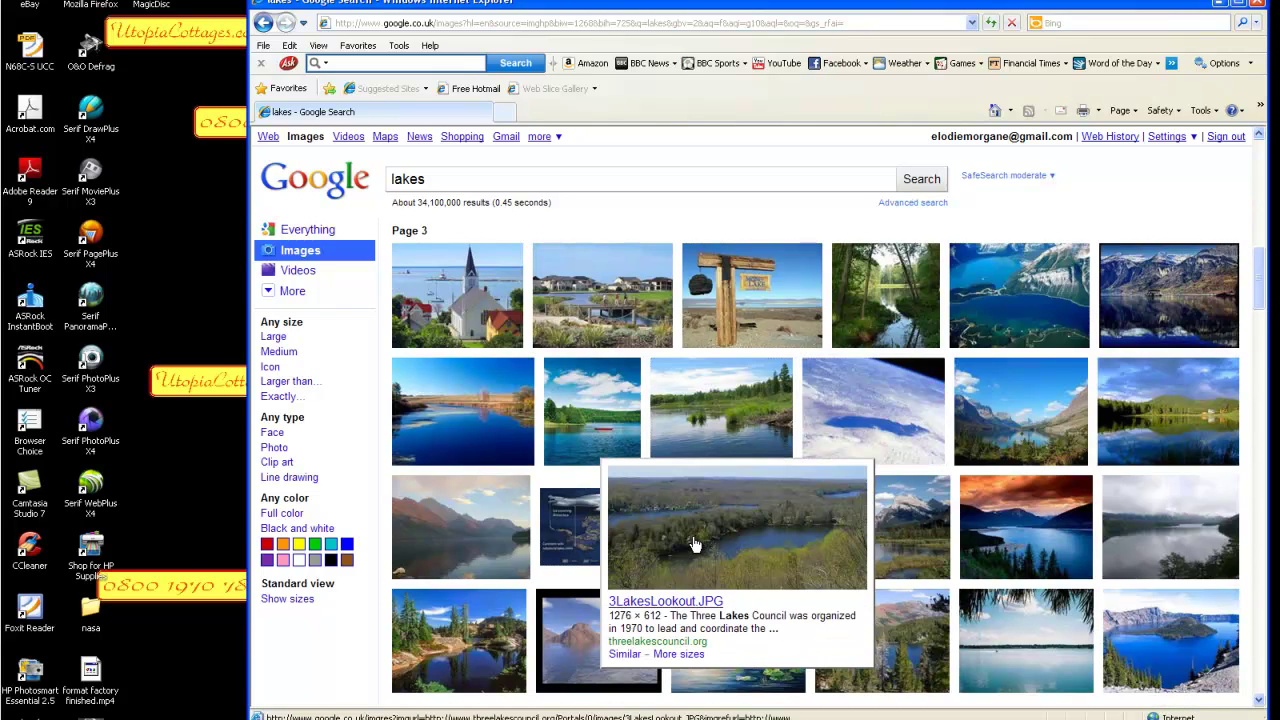
pyautogui.scroll(5, 797, 331)
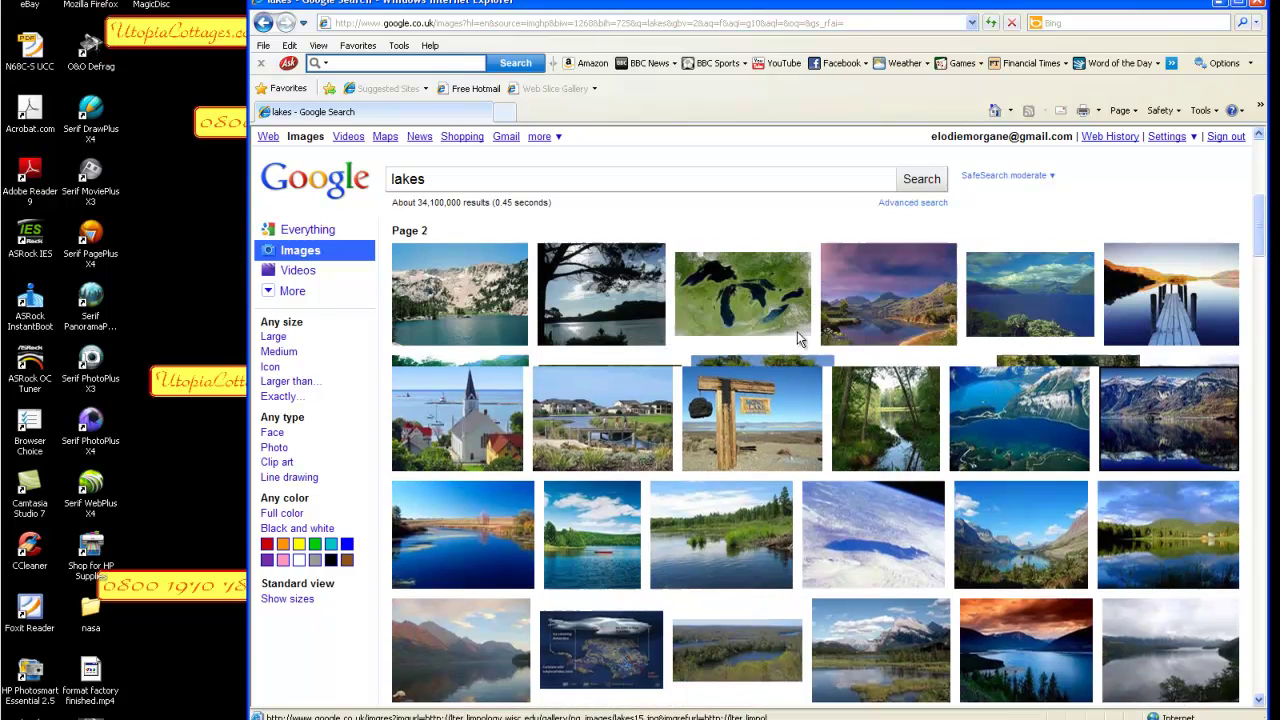
pyautogui.moveTo(942, 6); pyautogui.dragTo(807, 7)
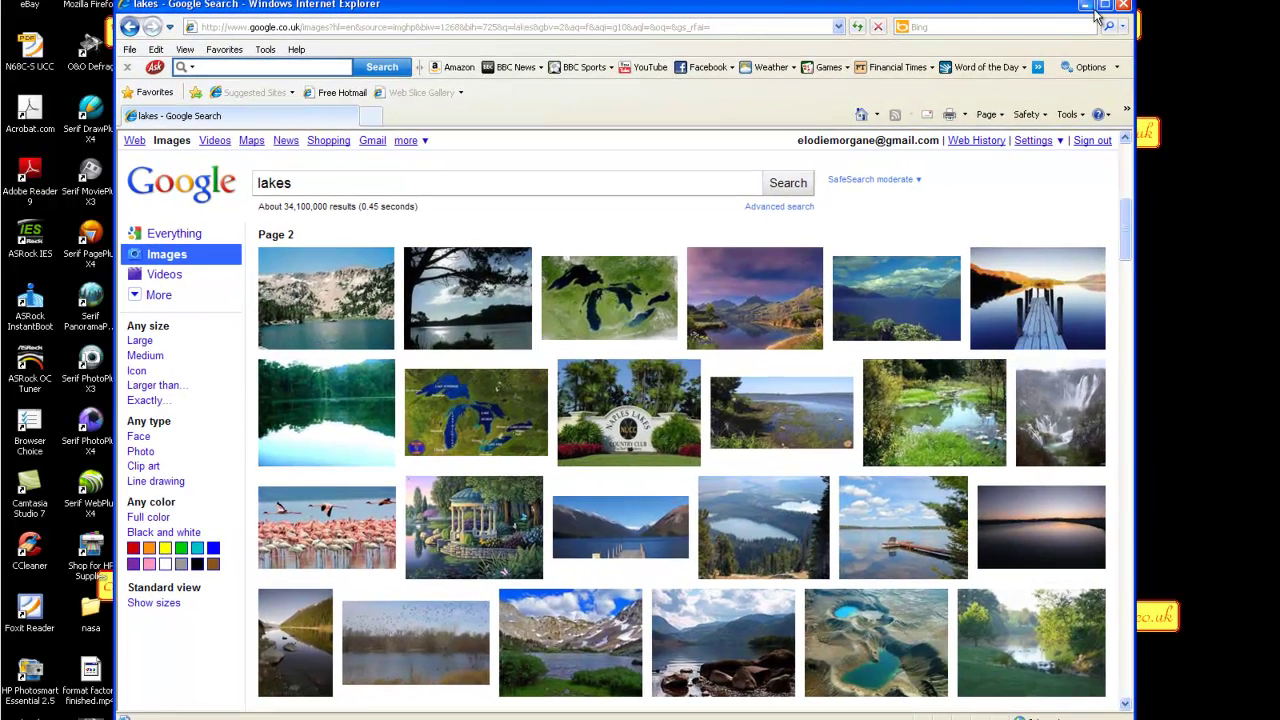
# - Save the purple lake picture into the Desktop's my pics folder
pyautogui.rightClick(759, 307)
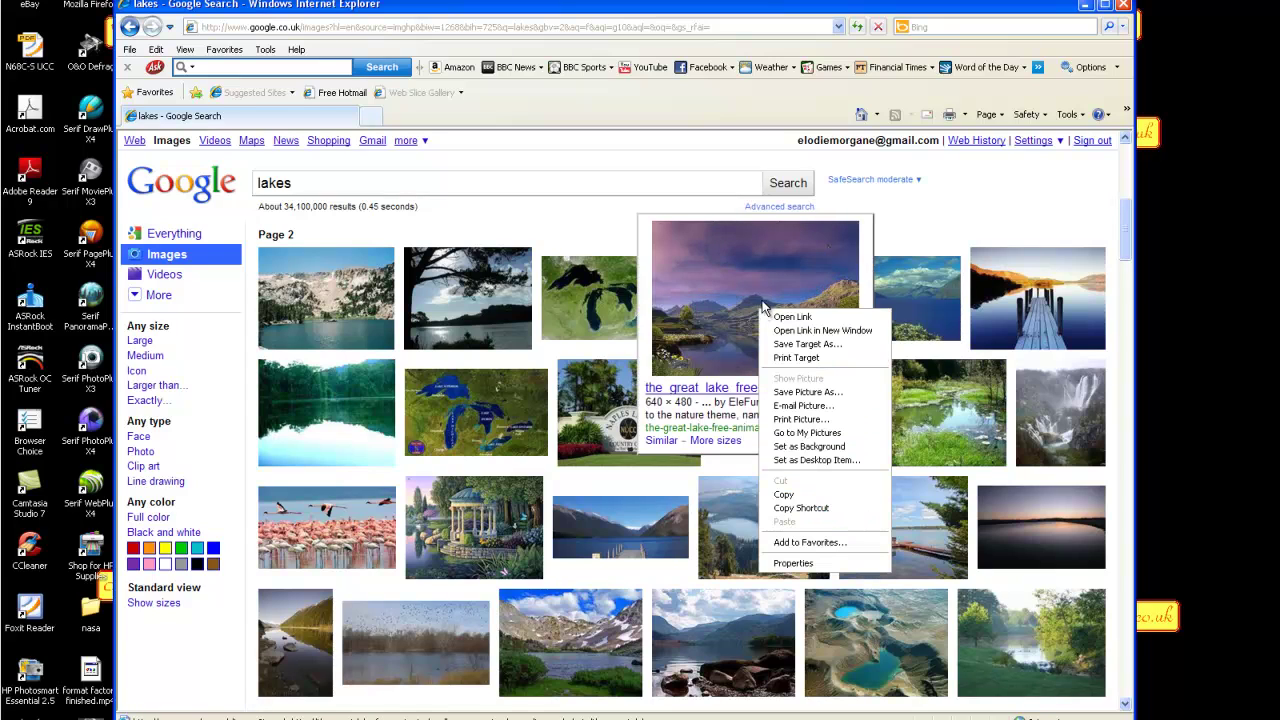
pyautogui.click(800, 394)
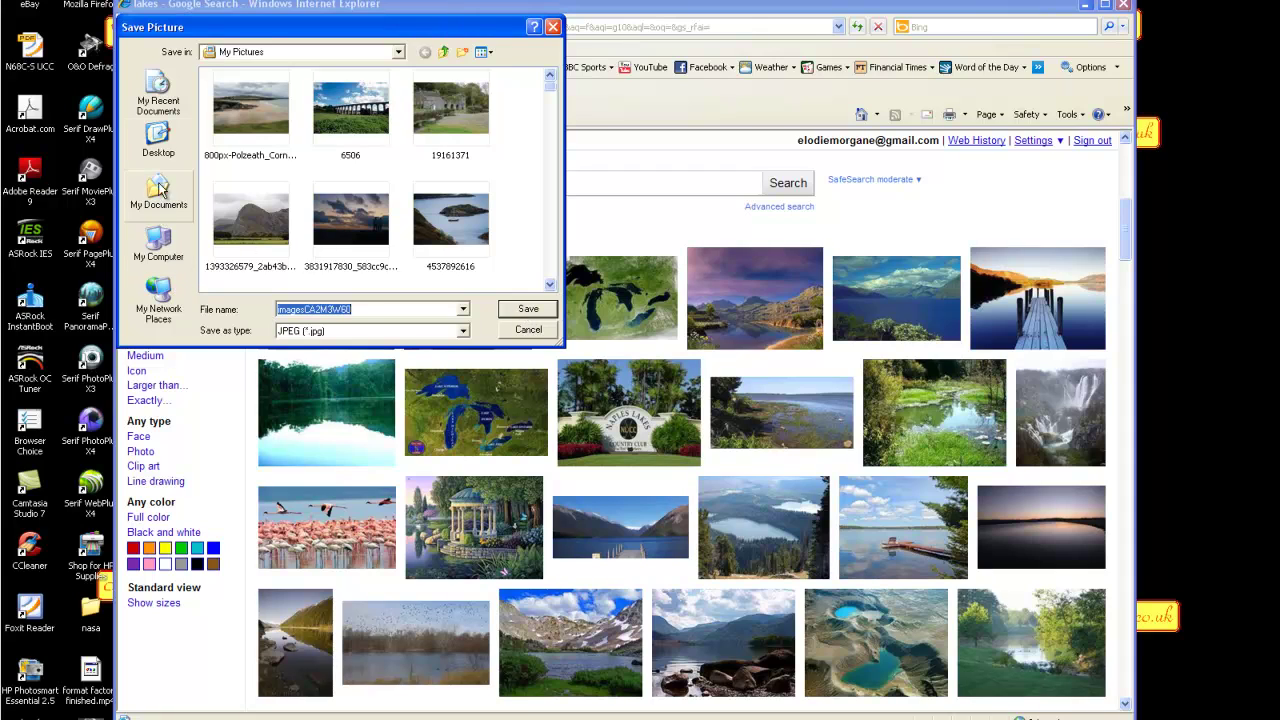
pyautogui.click(158, 140)
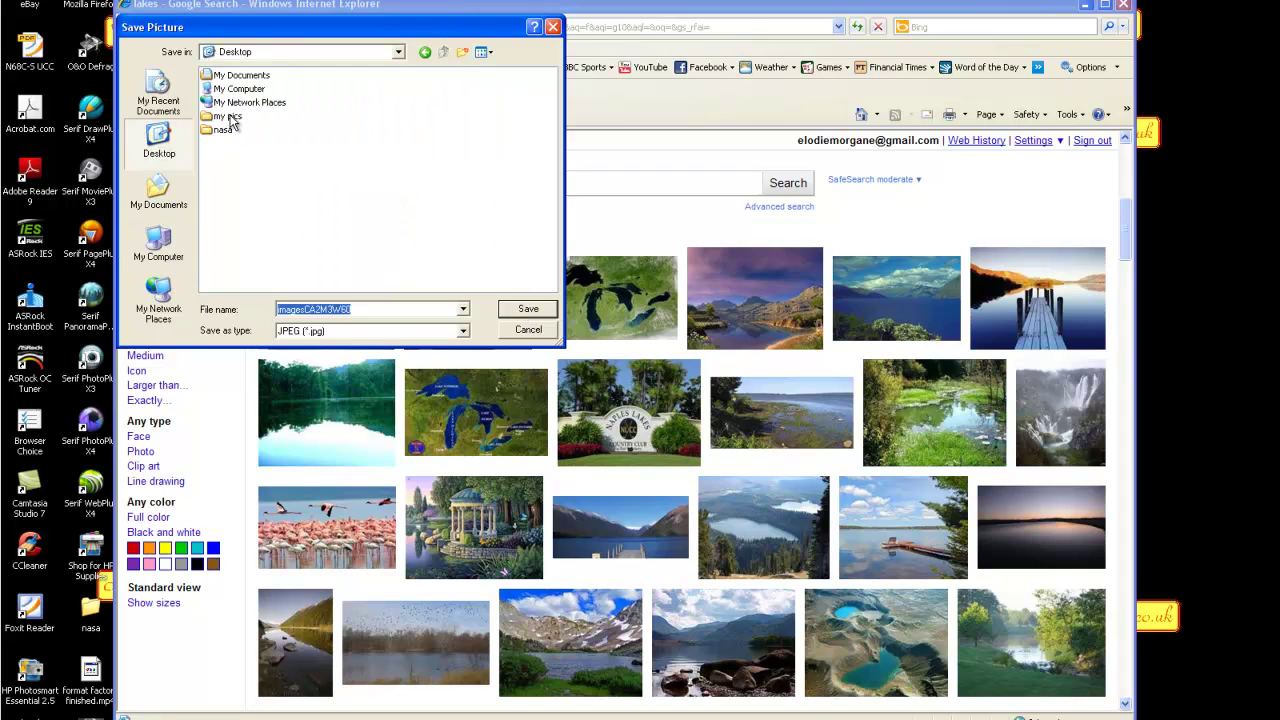
pyautogui.click(227, 116)
pyautogui.click(540, 312)
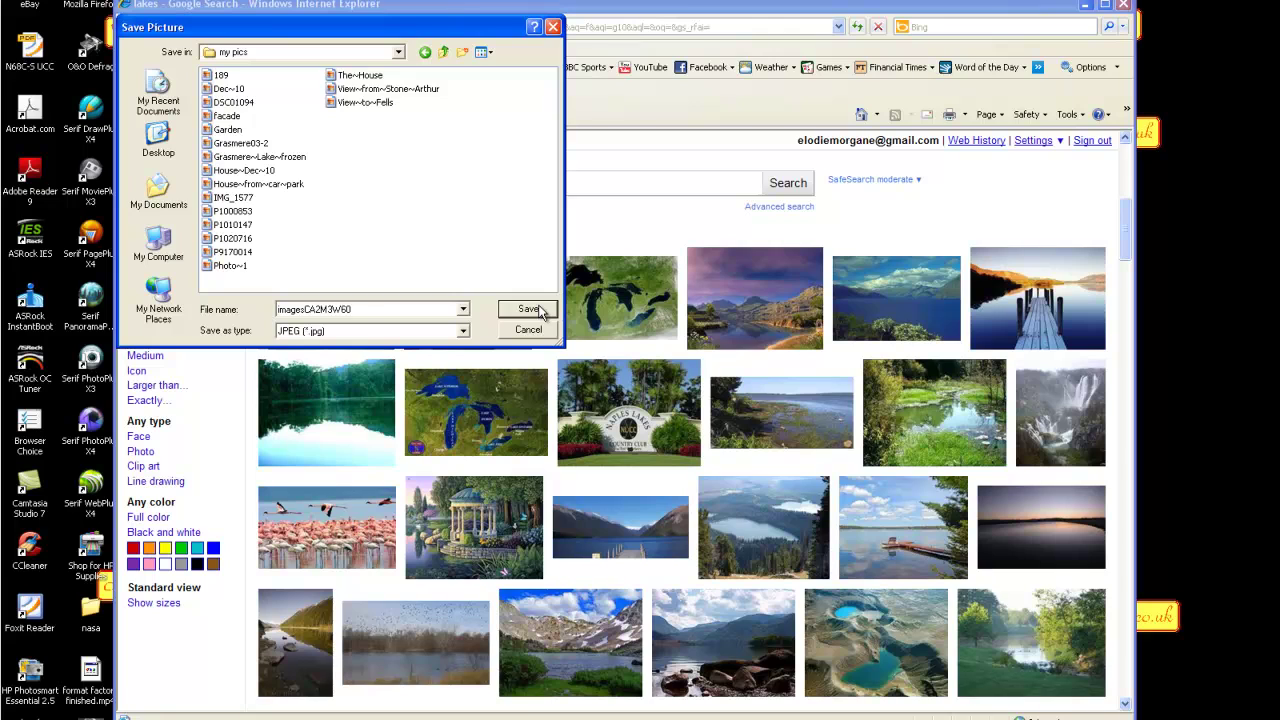
pyautogui.click(529, 310)
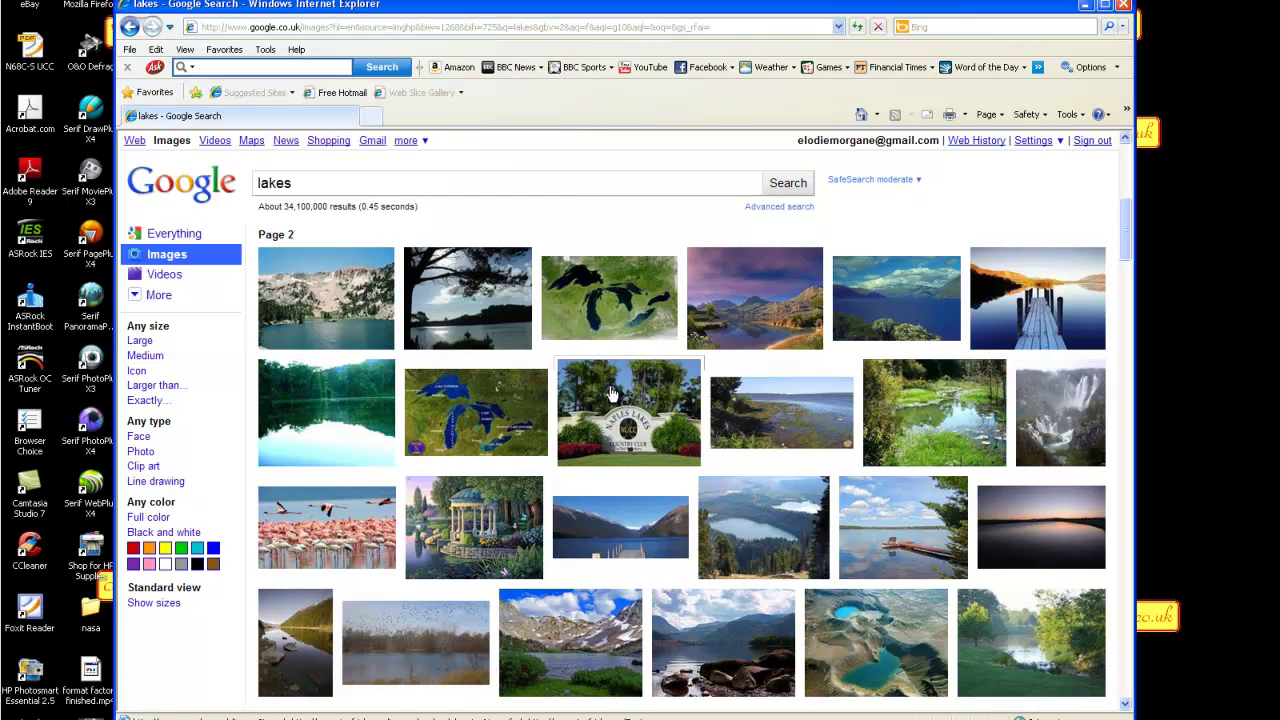
# - Save the Naples Lakes picture into my pics too, then close Internet Explorer
pyautogui.rightClick(613, 386)
pyautogui.click(686, 471)
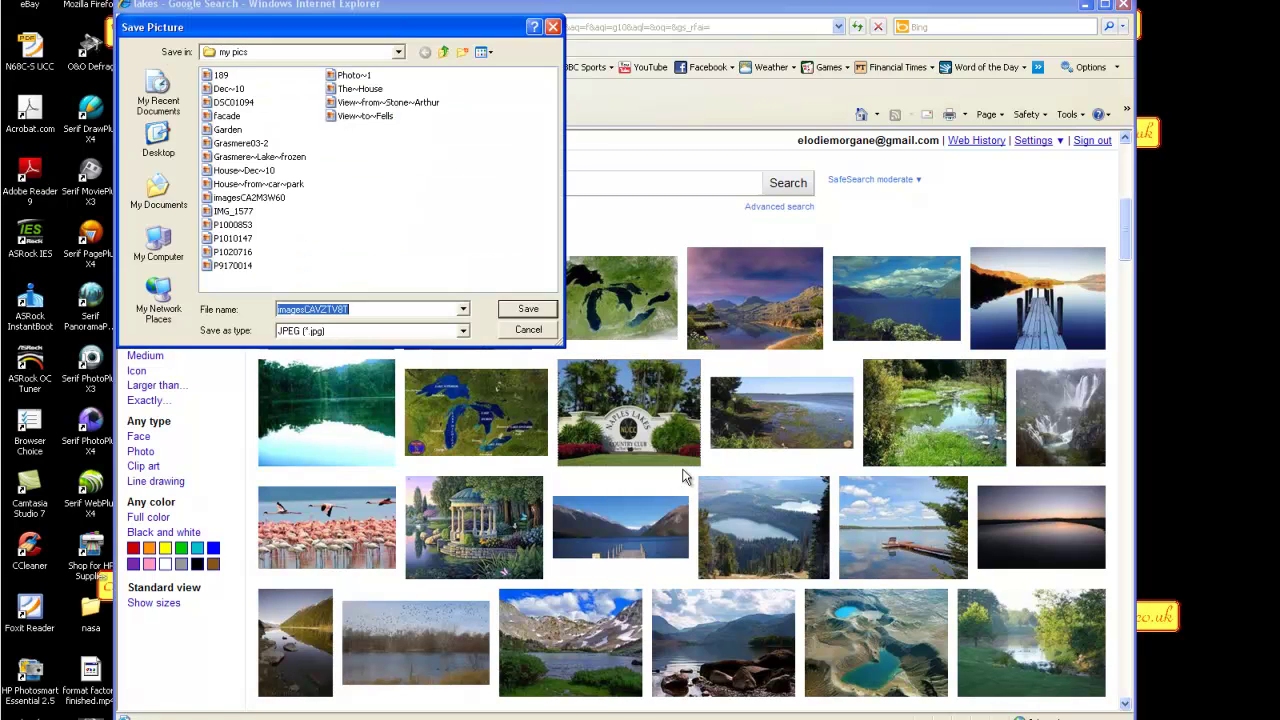
pyautogui.click(530, 312)
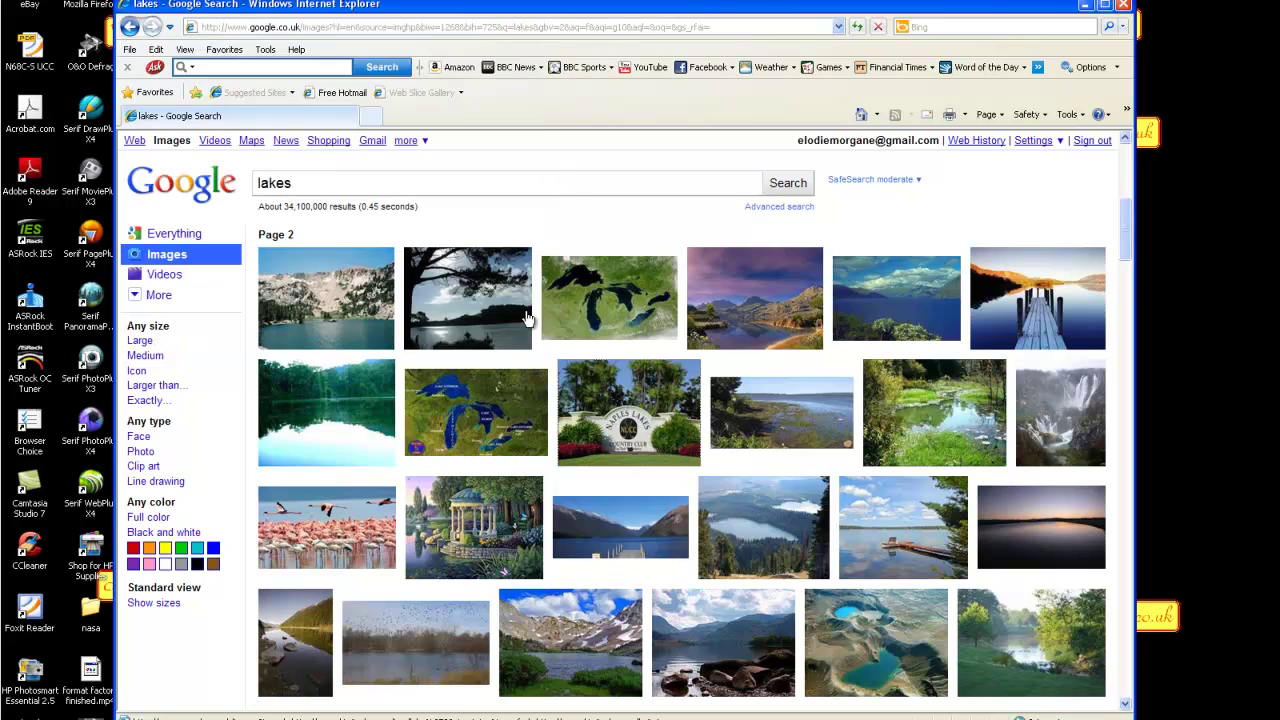
pyautogui.click(1124, 8)
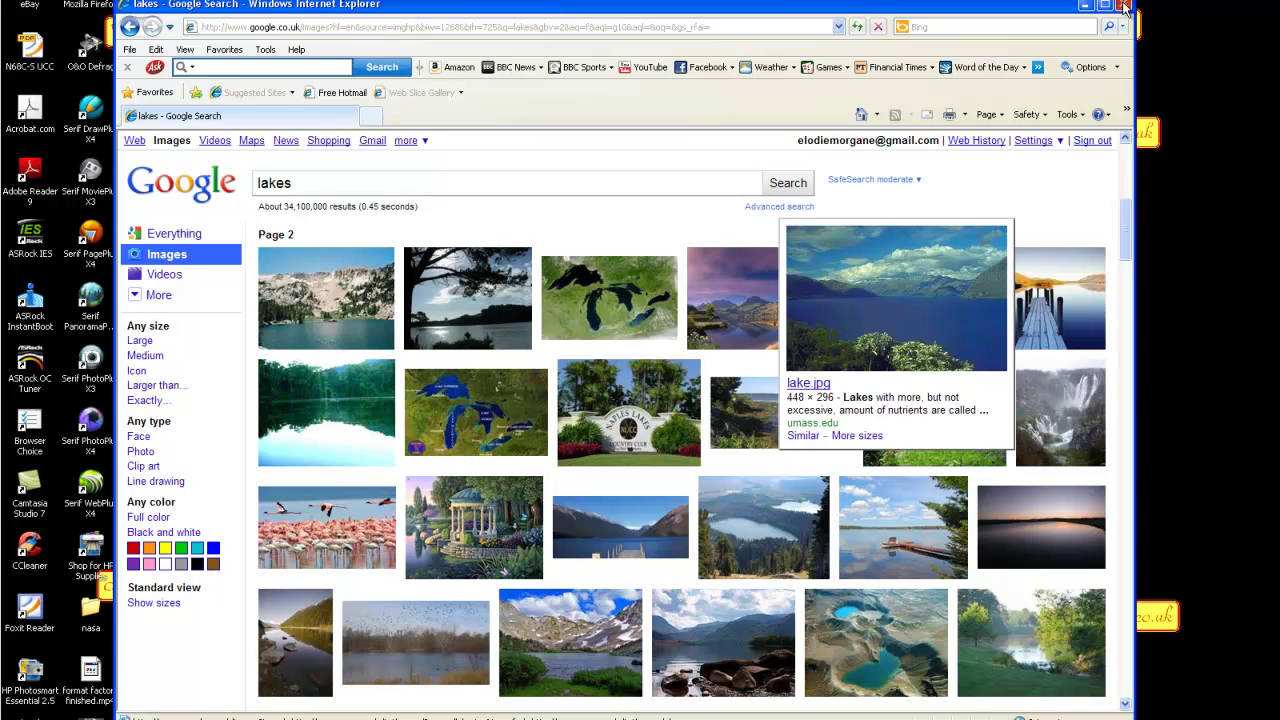